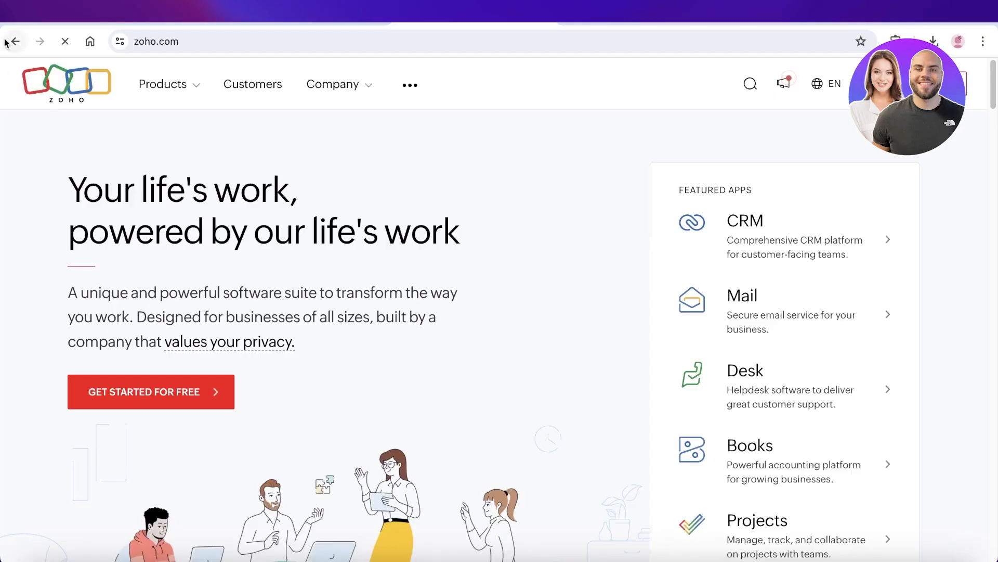
Step: Return to the Zoho CRM product page and scroll down to the Lyfe Bundle workflow showcase
{"action": "left_click", "coordinate": [13, 43]}
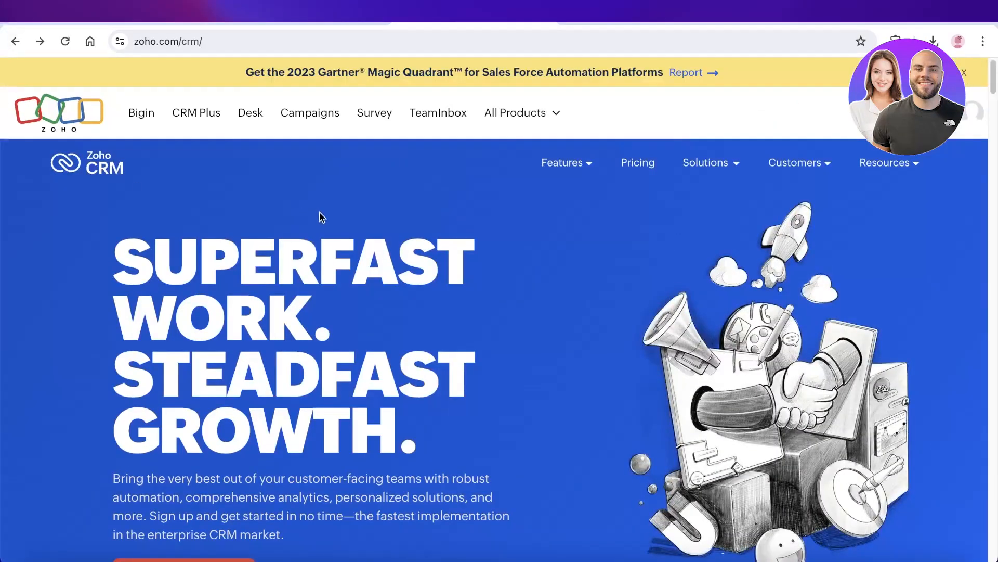
{"action": "scroll", "coordinate": [370, 223], "scroll_direction": "down", "scroll_amount": 6}
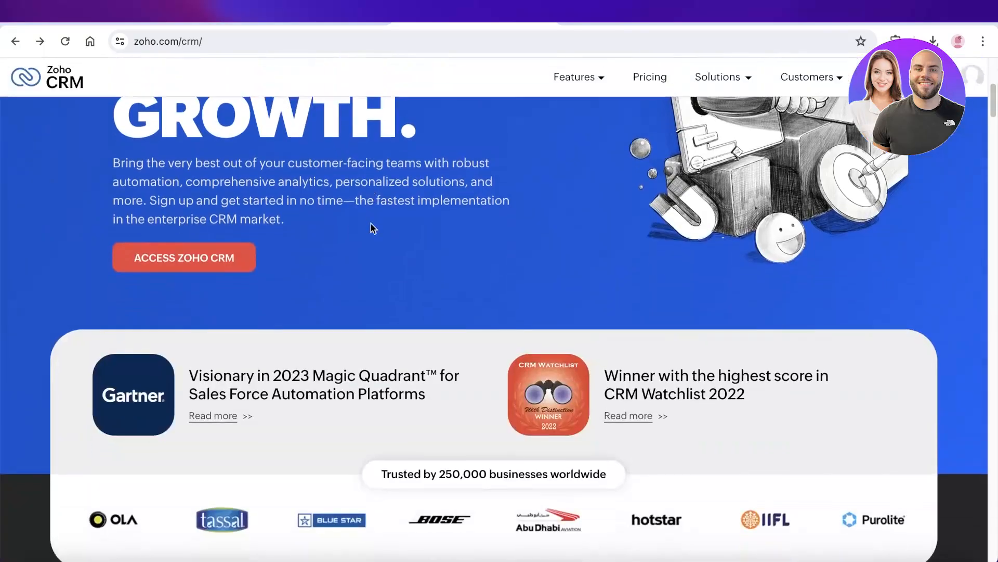
{"action": "scroll", "coordinate": [371, 224], "scroll_direction": "down", "scroll_amount": 15}
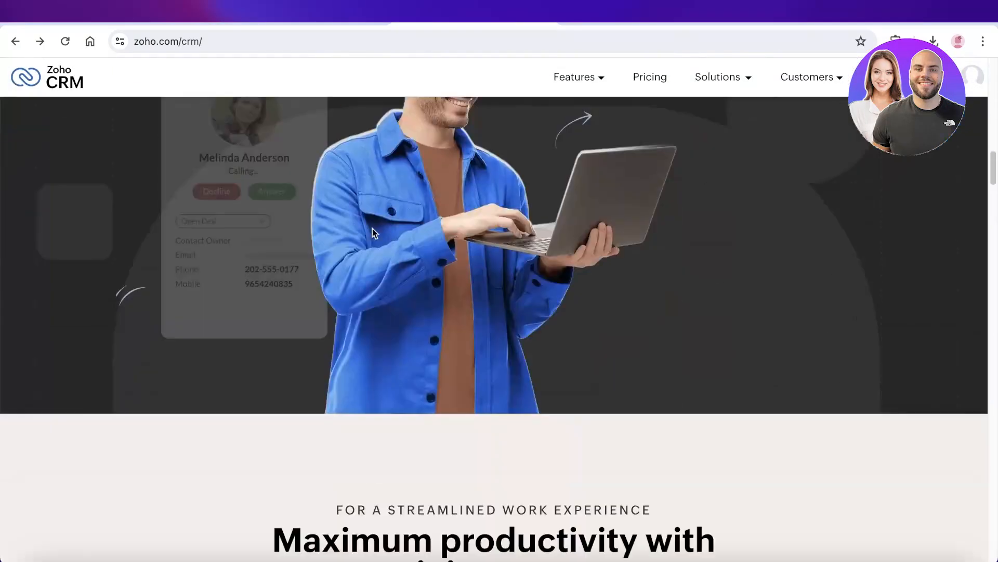
{"action": "scroll", "coordinate": [374, 227], "scroll_direction": "up", "scroll_amount": 10}
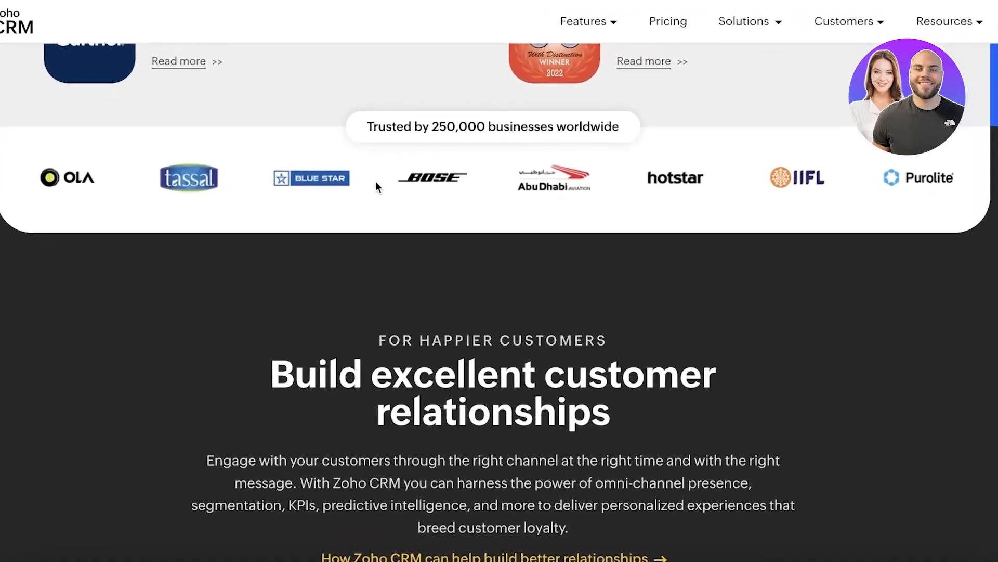
{"action": "scroll", "coordinate": [377, 183], "scroll_direction": "up", "scroll_amount": 6}
{"action": "scroll", "coordinate": [375, 190], "scroll_direction": "down", "scroll_amount": 18}
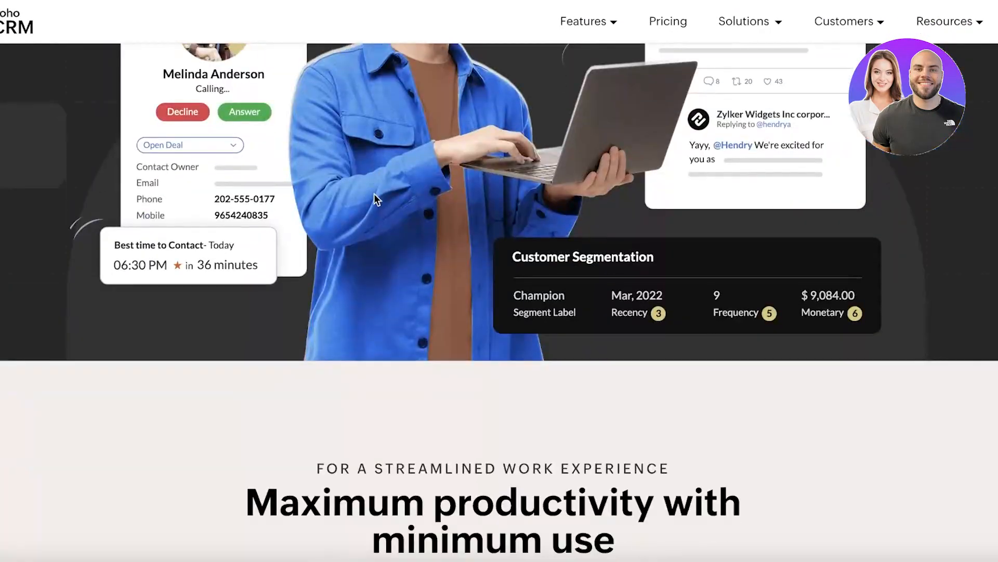
{"action": "scroll", "coordinate": [377, 198], "scroll_direction": "down", "scroll_amount": 10}
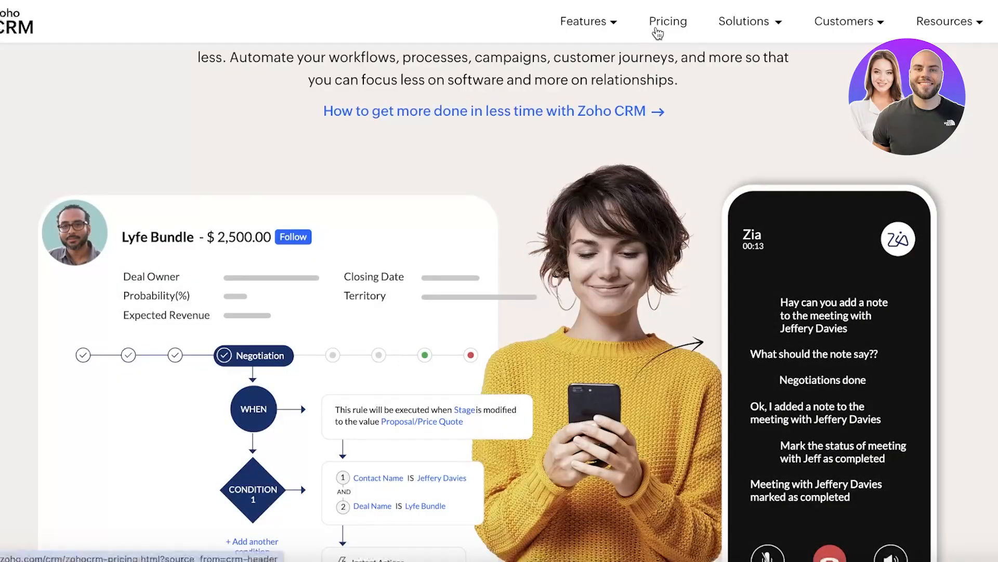
Step: Review the Zoho CRM pricing page's plan cards and feature comparison table
{"action": "left_click", "coordinate": [660, 33]}
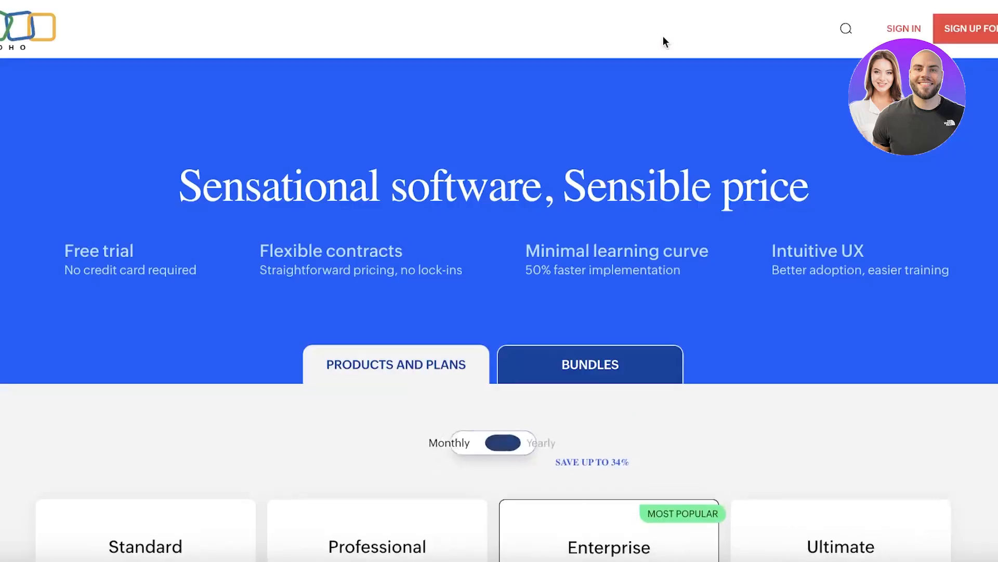
{"action": "scroll", "coordinate": [733, 70], "scroll_direction": "down", "scroll_amount": 5}
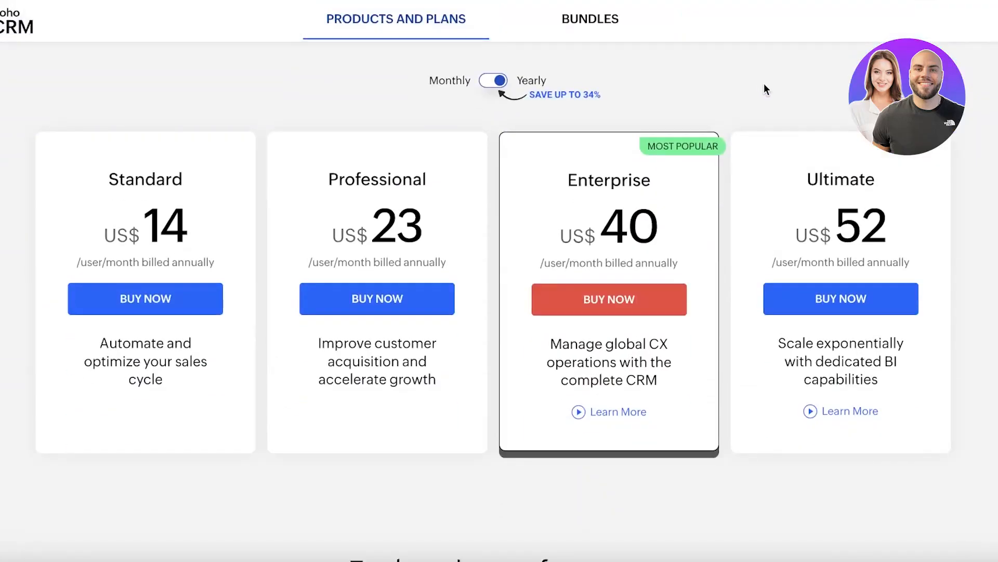
{"action": "scroll", "coordinate": [589, 163], "scroll_direction": "up", "scroll_amount": 5}
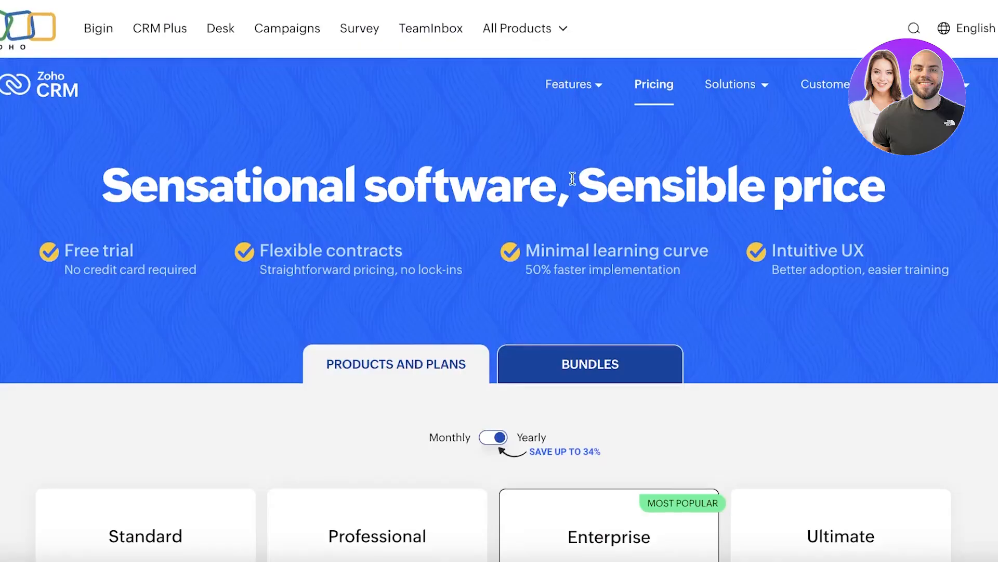
{"action": "scroll", "coordinate": [555, 193], "scroll_direction": "down", "scroll_amount": 2}
{"action": "scroll", "coordinate": [470, 245], "scroll_direction": "down", "scroll_amount": 5}
{"action": "scroll", "coordinate": [470, 244], "scroll_direction": "down", "scroll_amount": 5}
{"action": "scroll", "coordinate": [404, 259], "scroll_direction": "down", "scroll_amount": 10}
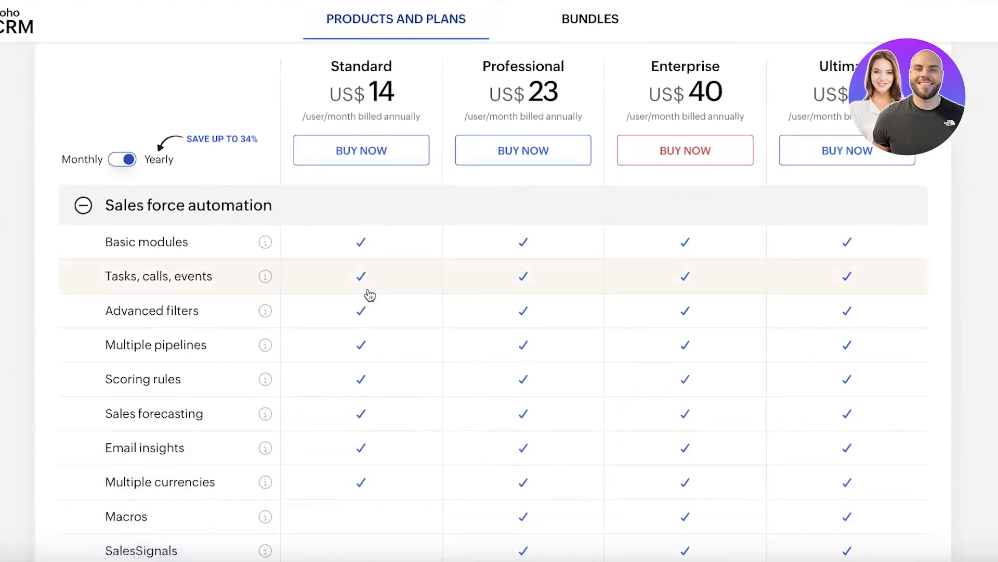
{"action": "scroll", "coordinate": [370, 295], "scroll_direction": "up", "scroll_amount": 20}
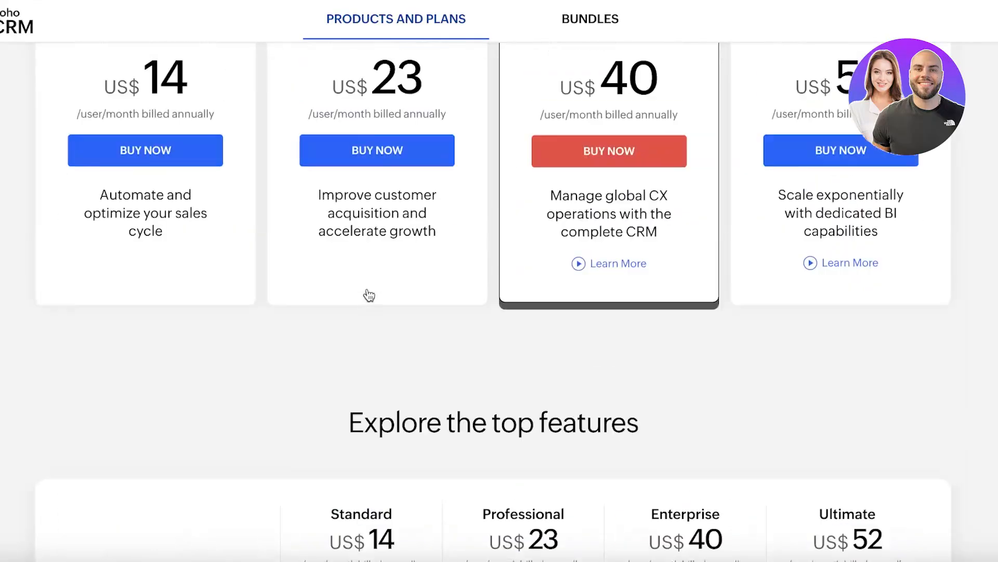
{"action": "scroll", "coordinate": [142, 203], "scroll_direction": "down", "scroll_amount": 15}
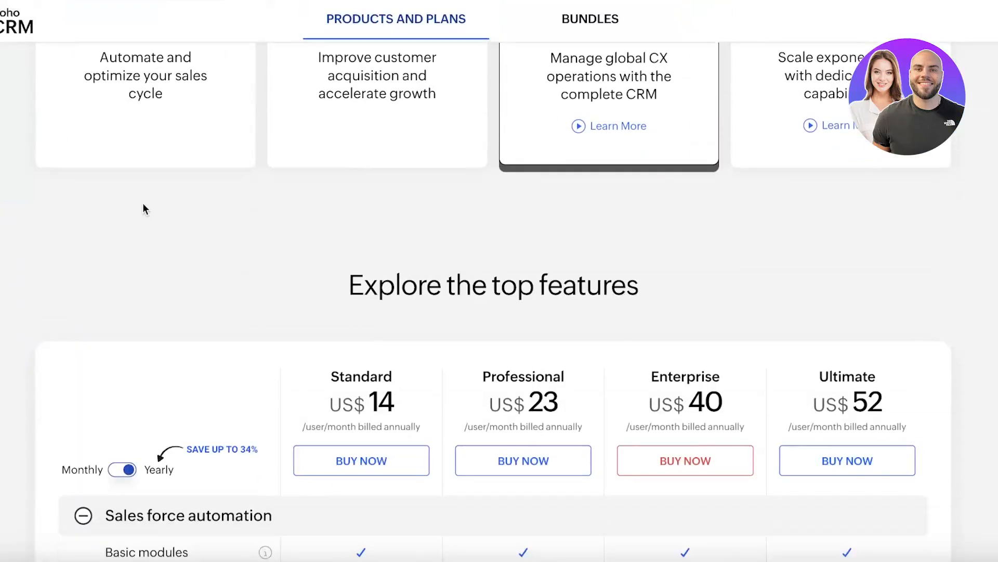
{"action": "scroll", "coordinate": [247, 211], "scroll_direction": "up", "scroll_amount": 6}
{"action": "scroll", "coordinate": [254, 218], "scroll_direction": "down", "scroll_amount": 1}
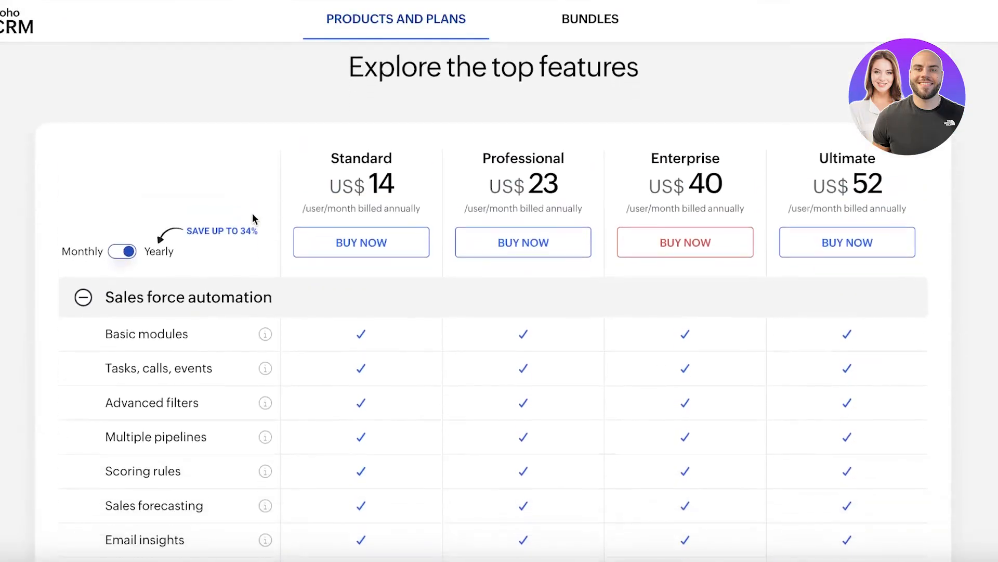
{"action": "scroll", "coordinate": [249, 228], "scroll_direction": "down", "scroll_amount": 1}
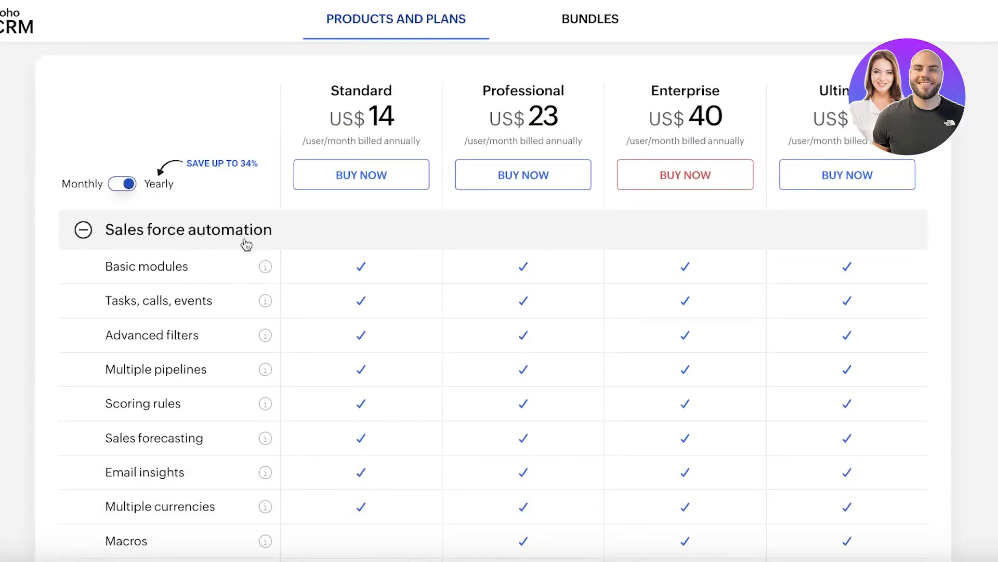
{"action": "scroll", "coordinate": [247, 245], "scroll_direction": "down", "scroll_amount": 1}
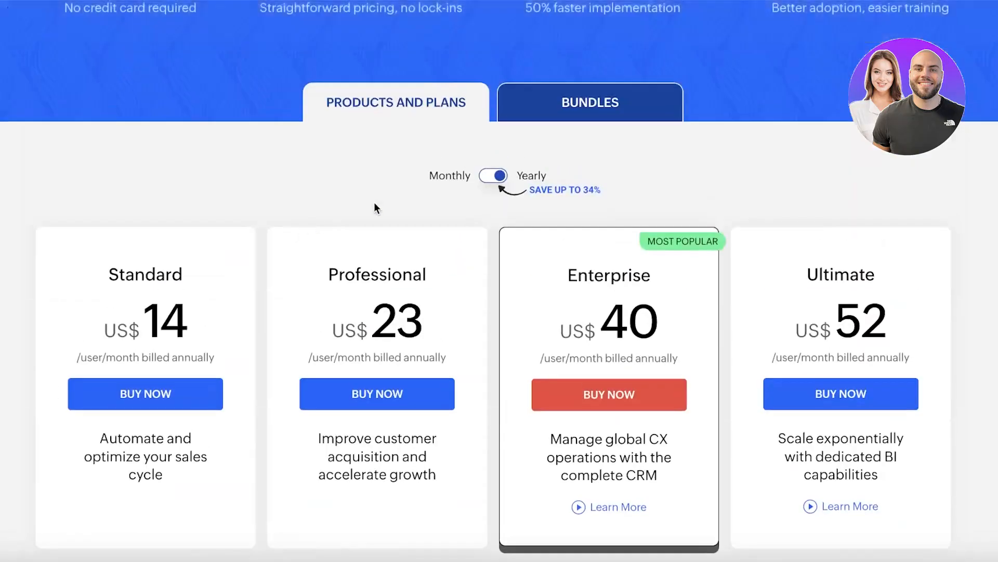
{"action": "scroll", "coordinate": [983, 87], "scroll_direction": "up", "scroll_amount": 5}
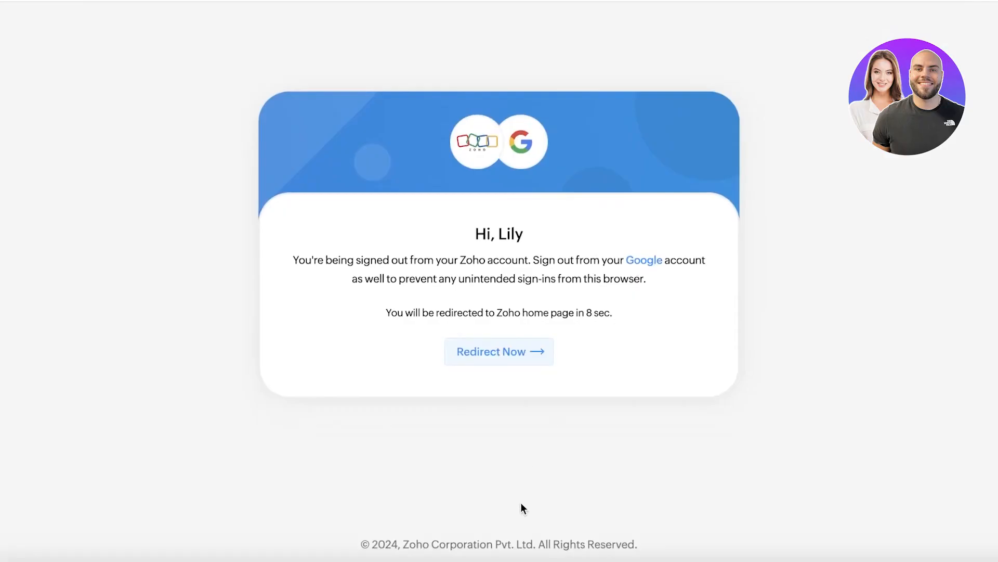
Step: Fill the free trial sign-up form with full name, work e-mail, account password and phone number
{"action": "left_click", "coordinate": [489, 356]}
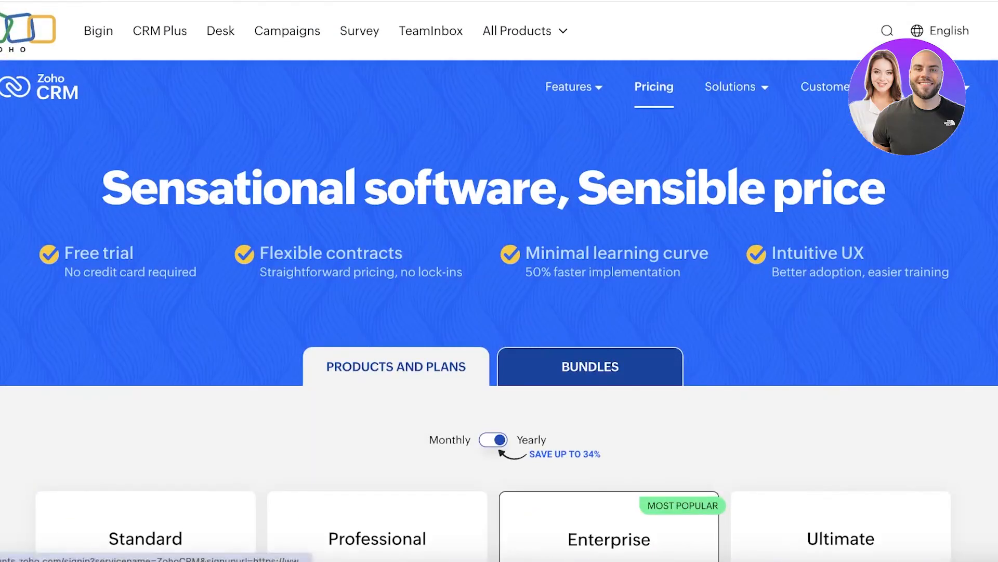
{"action": "scroll", "coordinate": [231, 256], "scroll_direction": "down", "scroll_amount": 6}
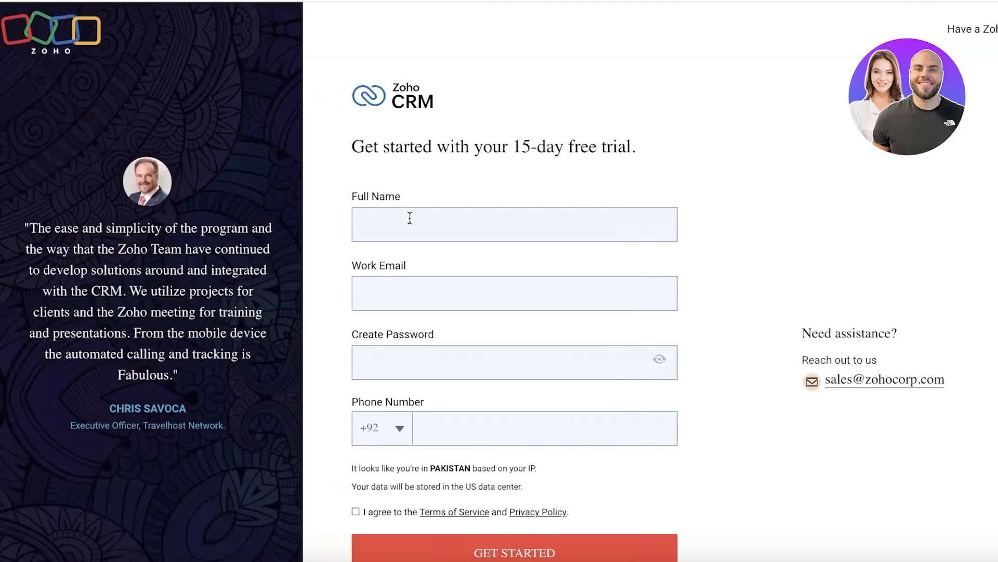
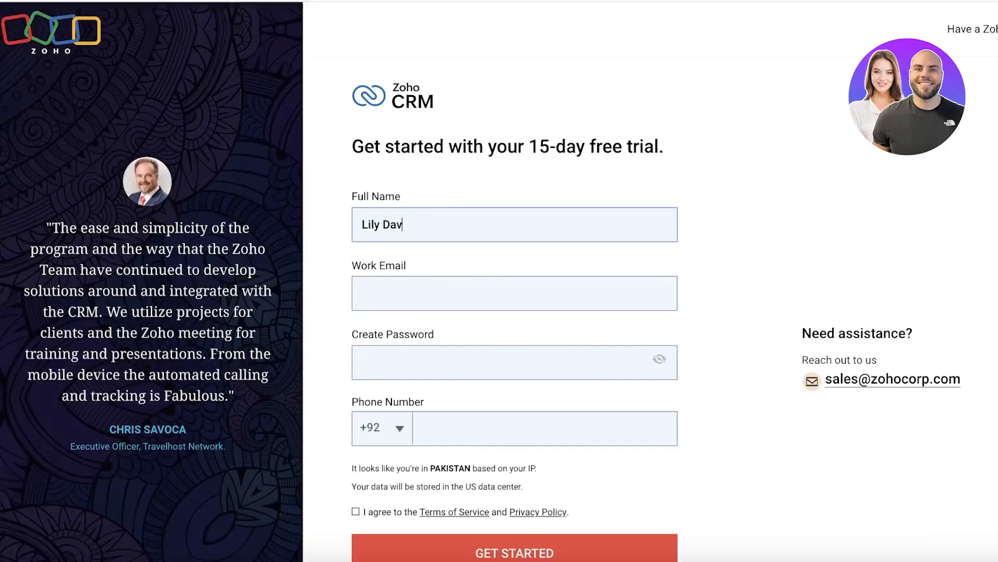
{"action": "left_click", "coordinate": [405, 289]}
{"action": "type", "text": "wea"}
{"action": "key", "text": "BackSpace"}
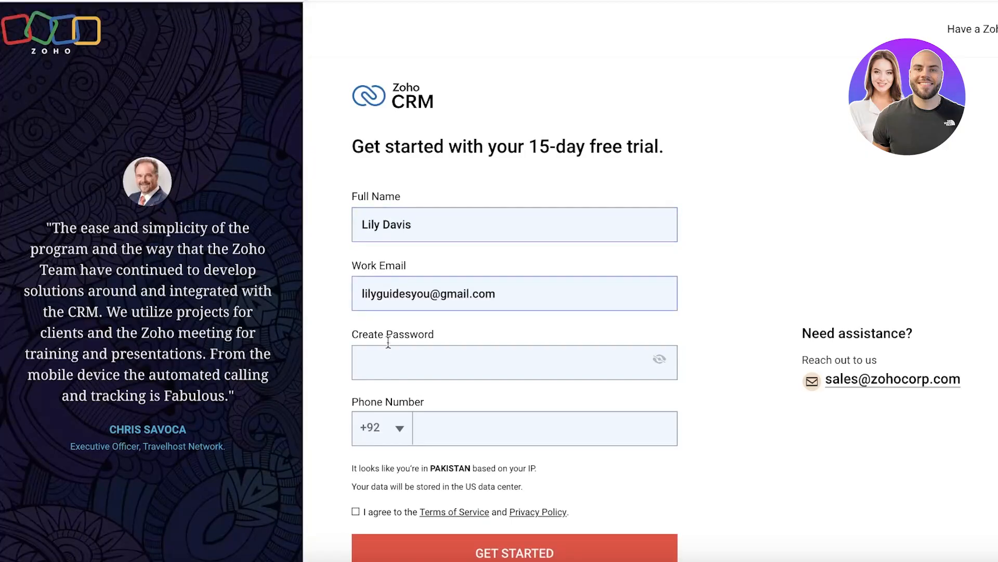
{"action": "left_click", "coordinate": [387, 354]}
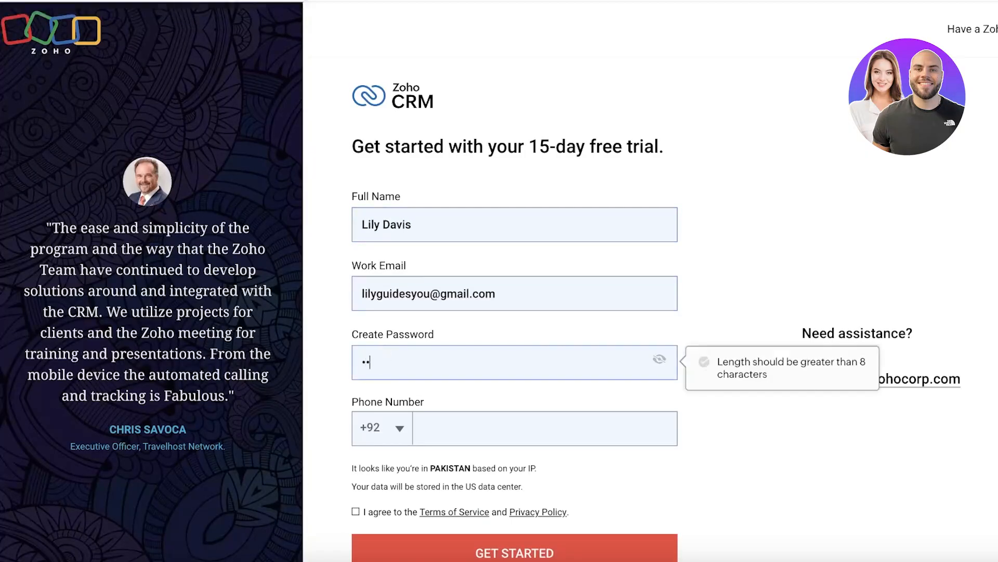
{"action": "type", "text": "•••••••••"}
{"action": "left_click", "coordinate": [505, 414]}
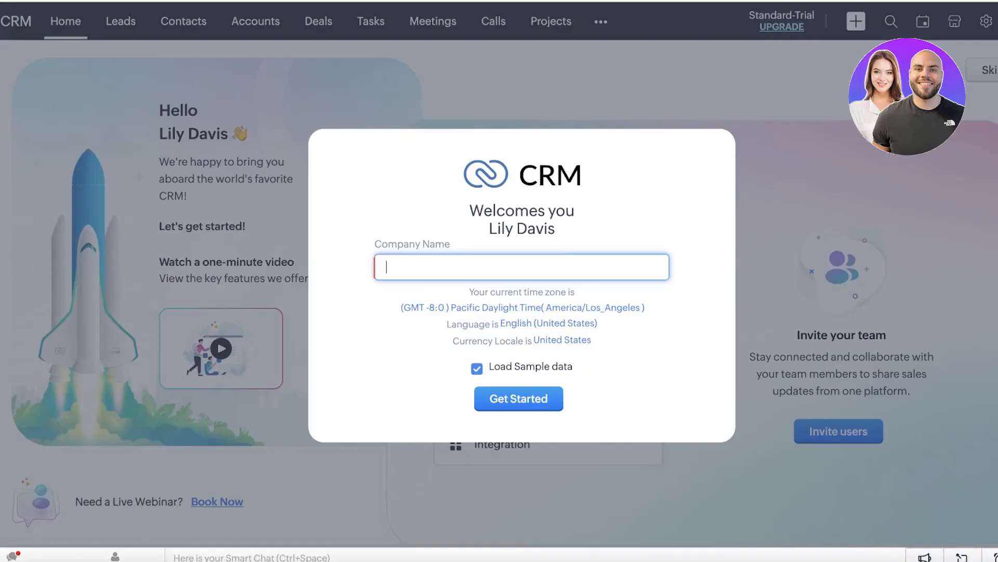
Step: Enter Miracle Marketing as the company name, keep Load Sample data checked, and get started
{"action": "type", "text": "Miracle Marketing"}
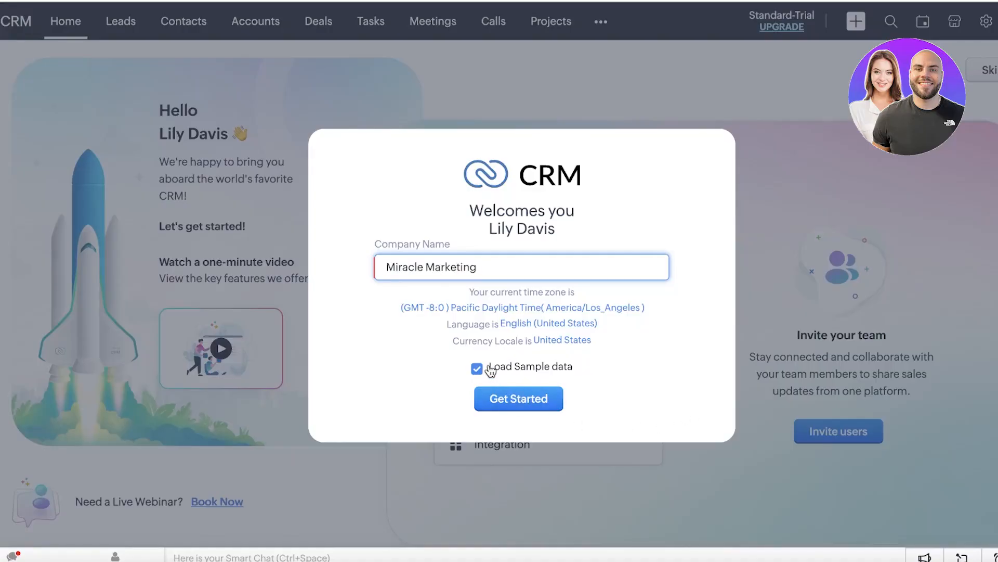
{"action": "left_click", "coordinate": [491, 369]}
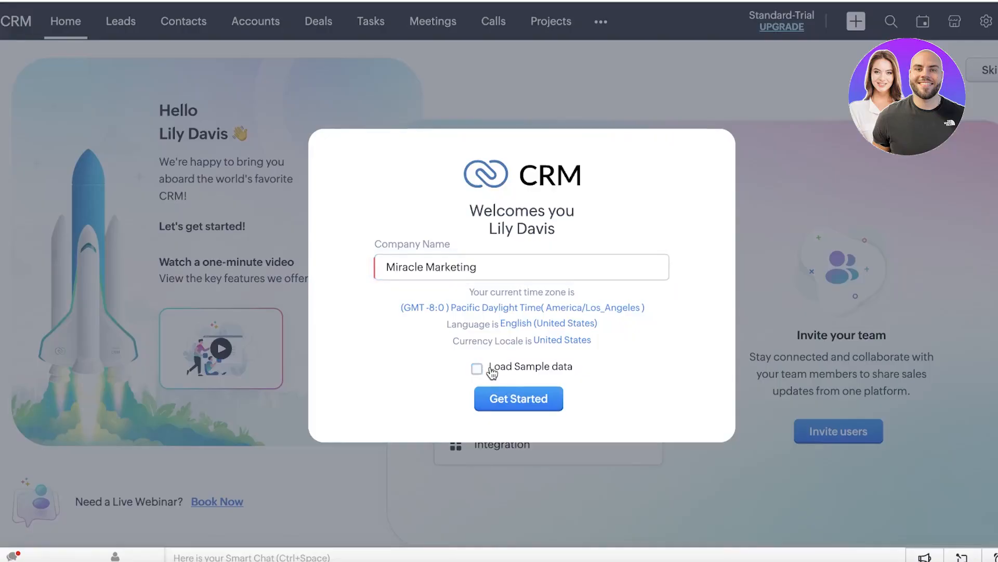
{"action": "left_click", "coordinate": [491, 370]}
{"action": "left_click", "coordinate": [519, 402]}
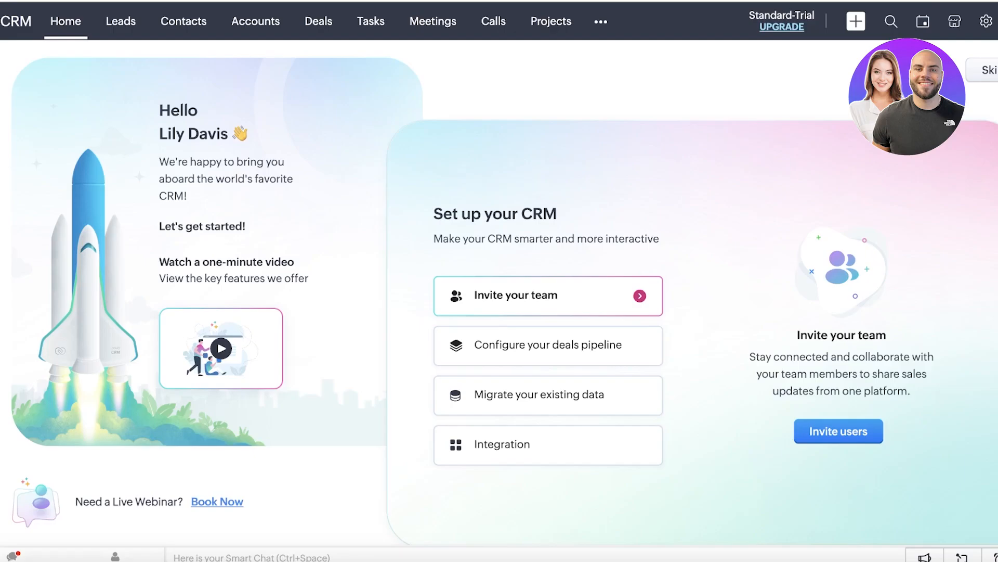
Step: Skip the setup guide, check the Home dashboard view options, and open the Leads list
{"action": "left_click", "coordinate": [988, 70]}
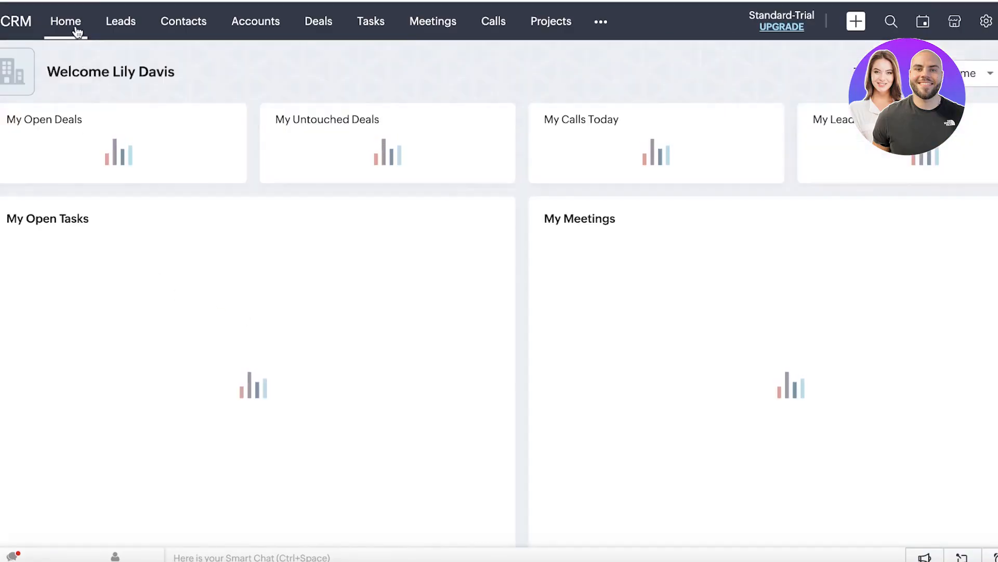
{"action": "left_click", "coordinate": [74, 28]}
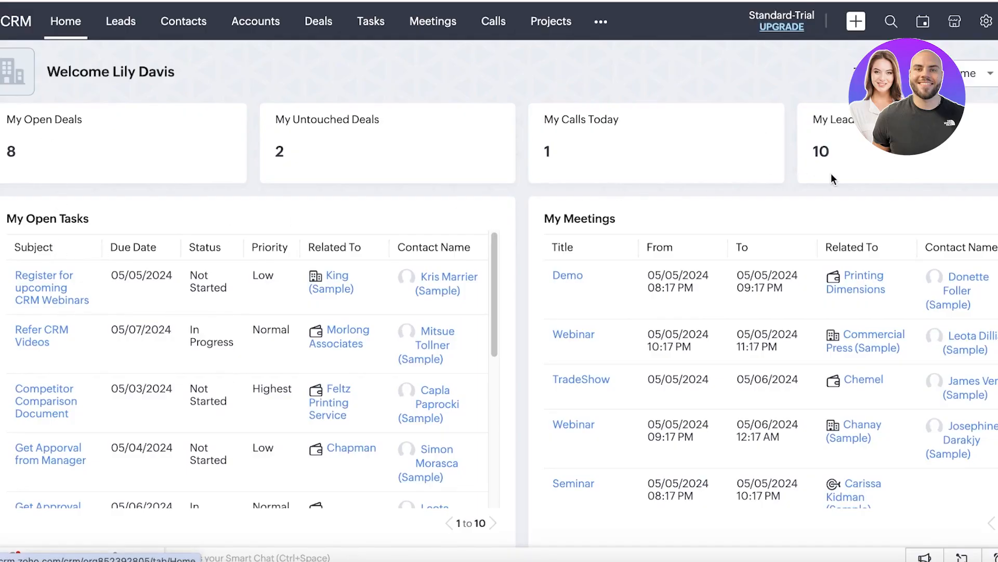
{"action": "scroll", "coordinate": [681, 202], "scroll_direction": "down", "scroll_amount": 13}
{"action": "left_click", "coordinate": [973, 76]}
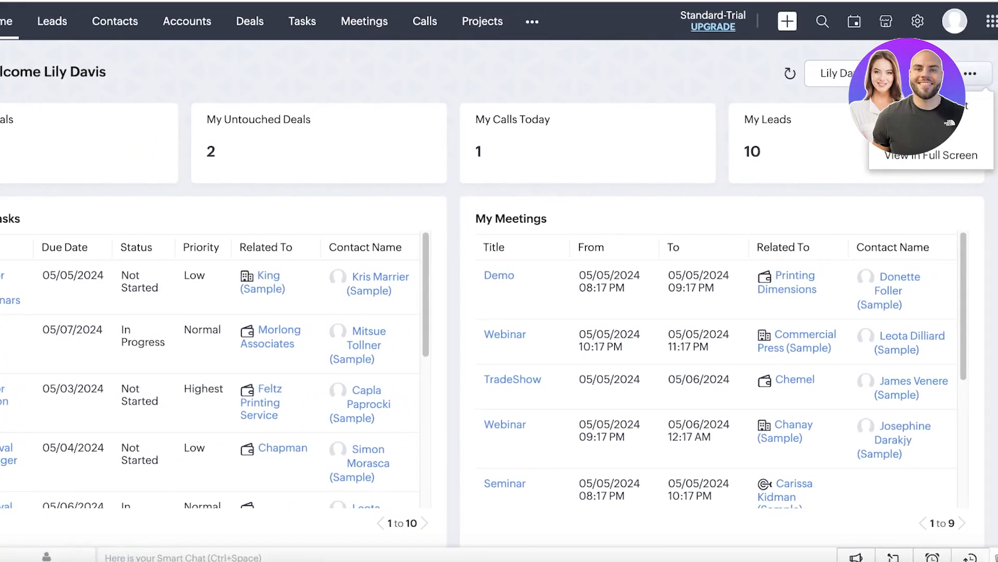
{"action": "mouse_move", "coordinate": [694, 143]}
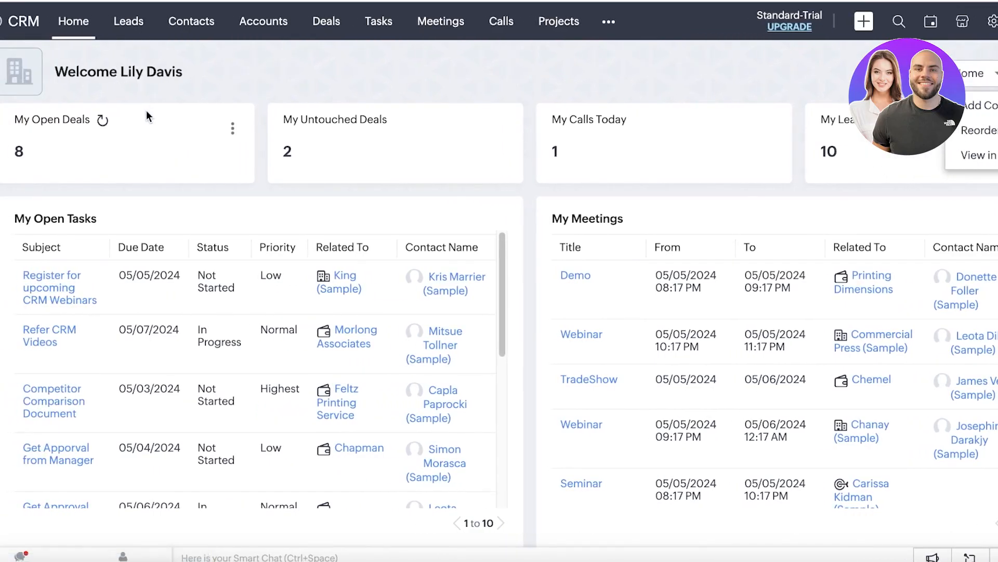
{"action": "left_click", "coordinate": [124, 39]}
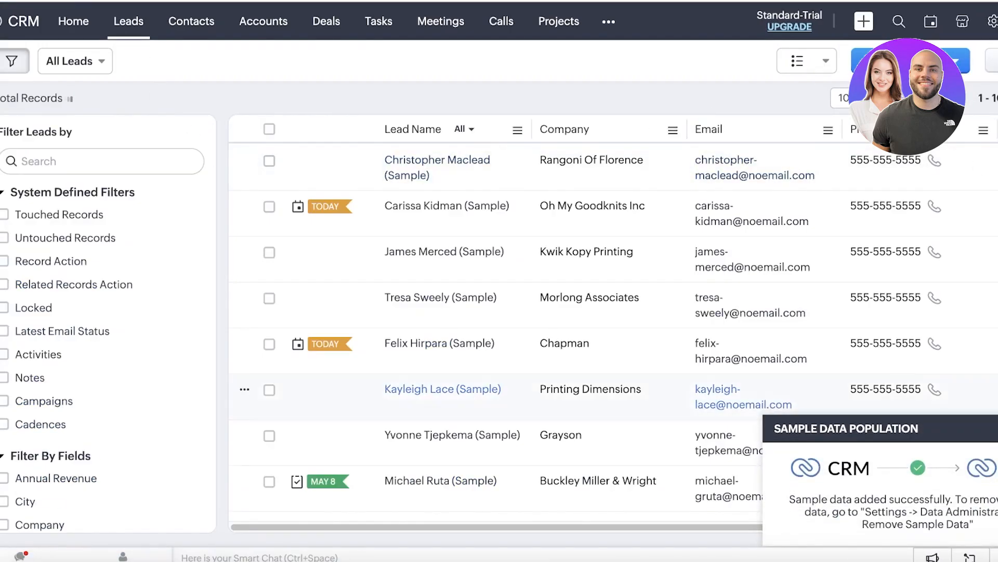
Step: Start a new lead with the first name, title CEO, and phone and mobile numbers
{"action": "left_click", "coordinate": [897, 61]}
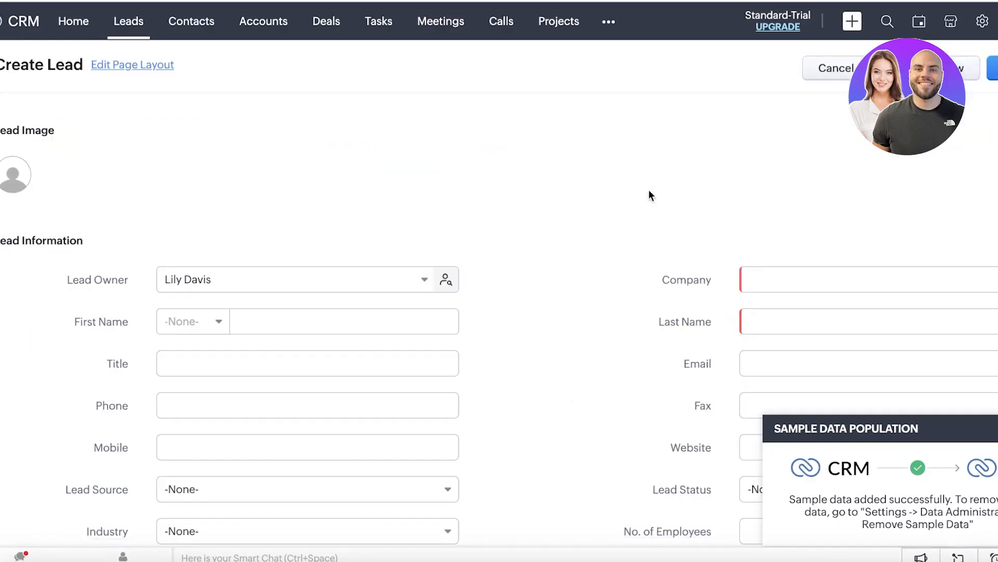
{"action": "scroll", "coordinate": [302, 301], "scroll_direction": "right", "scroll_amount": 1}
{"action": "scroll", "coordinate": [276, 303], "scroll_direction": "down", "scroll_amount": 1}
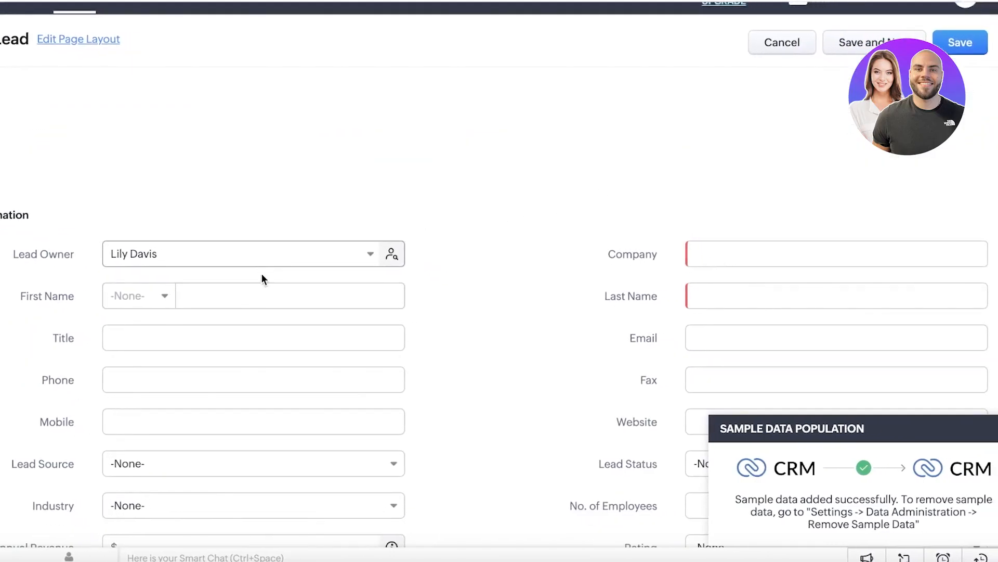
{"action": "left_click", "coordinate": [193, 295]}
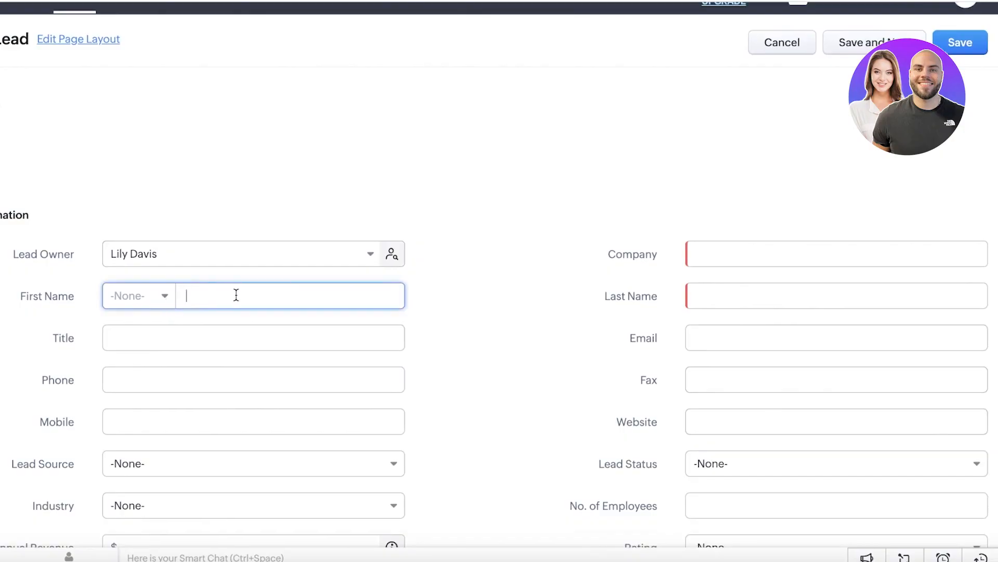
{"action": "left_click", "coordinate": [192, 329]}
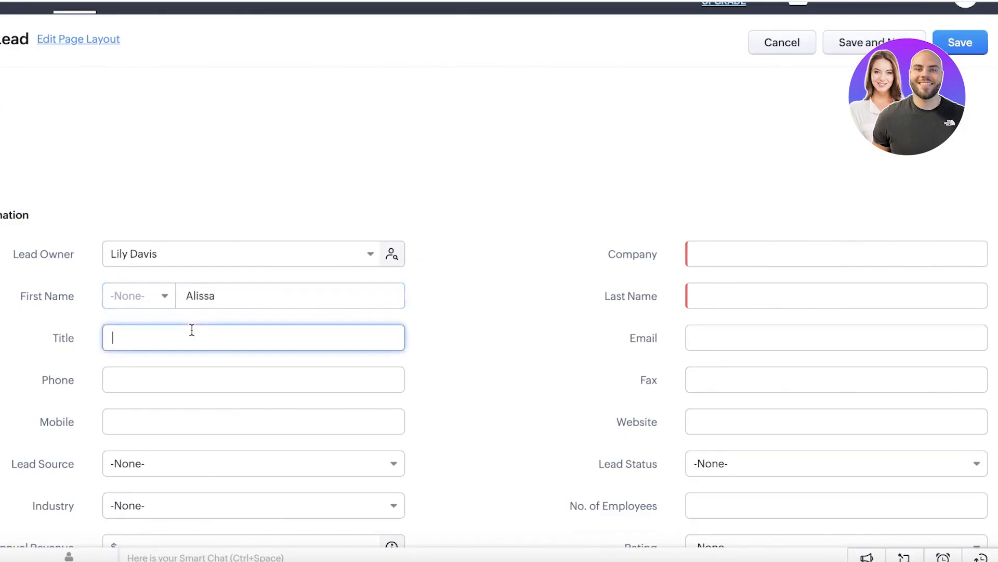
{"action": "type", "text": "CEO"}
{"action": "left_click", "coordinate": [161, 378]}
{"action": "type", "text": "23456"}
{"action": "left_click", "coordinate": [159, 425]}
{"action": "type", "text": "1234567"}
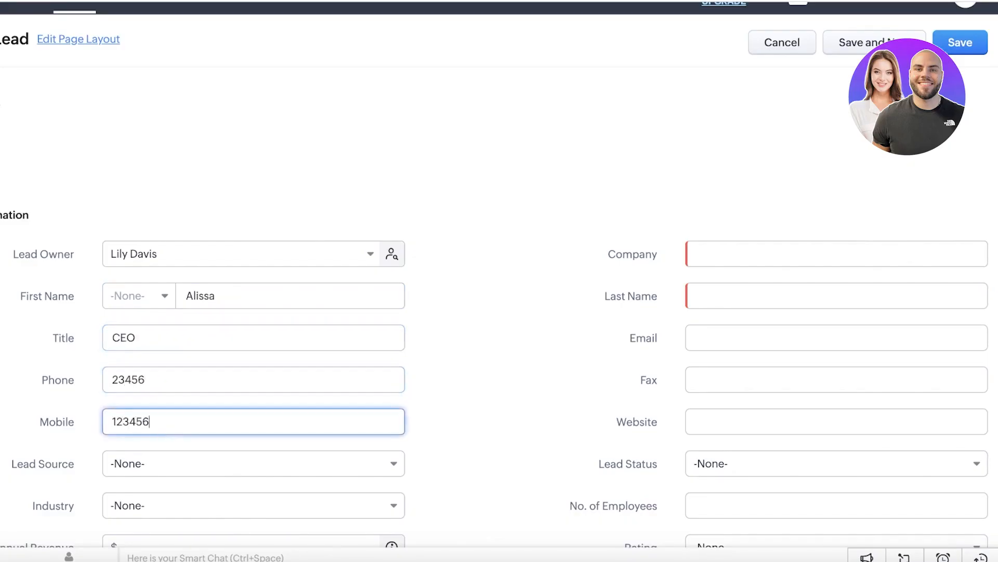
Step: Set the lead source to Public Relations
{"action": "scroll", "coordinate": [158, 438], "scroll_direction": "down", "scroll_amount": 3}
{"action": "left_click", "coordinate": [158, 299]}
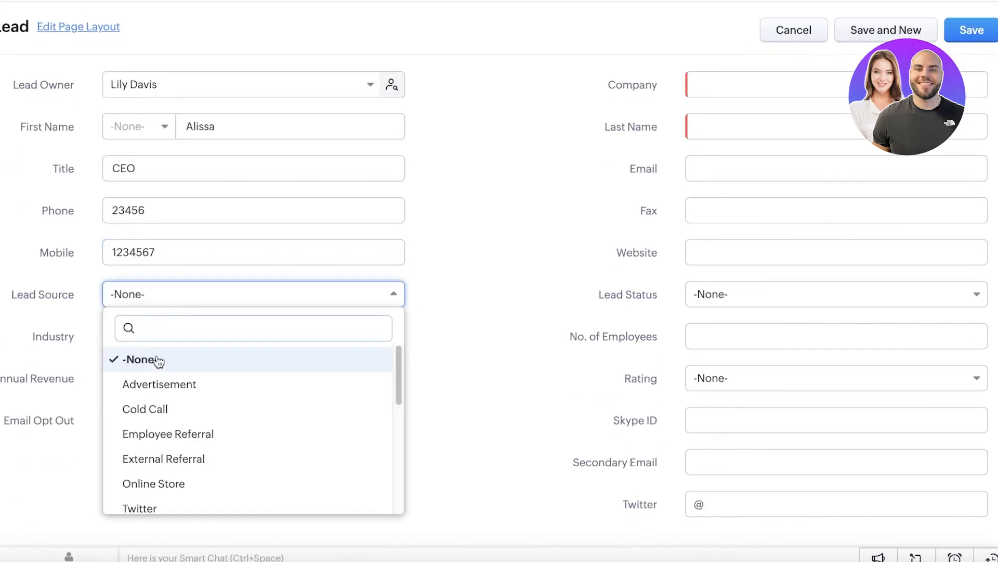
{"action": "scroll", "coordinate": [175, 397], "scroll_direction": "down", "scroll_amount": 1}
{"action": "scroll", "coordinate": [174, 397], "scroll_direction": "down", "scroll_amount": 1}
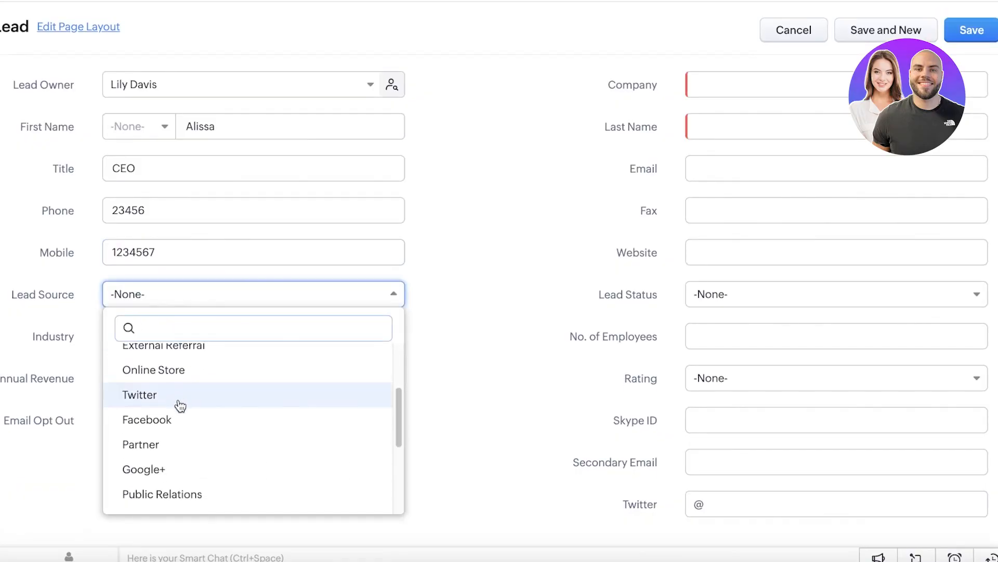
{"action": "scroll", "coordinate": [196, 386], "scroll_direction": "up", "scroll_amount": 2}
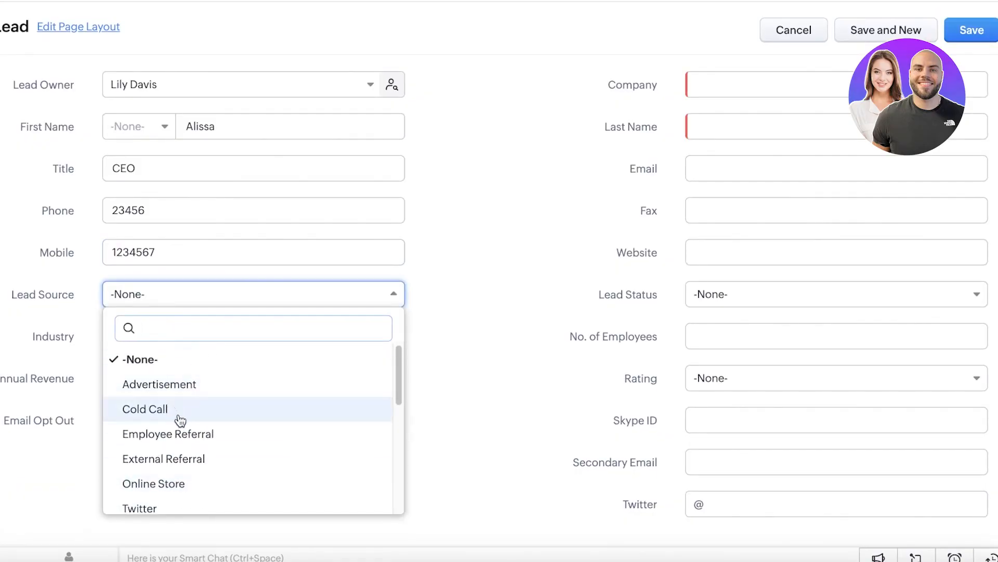
{"action": "scroll", "coordinate": [177, 413], "scroll_direction": "down", "scroll_amount": 5}
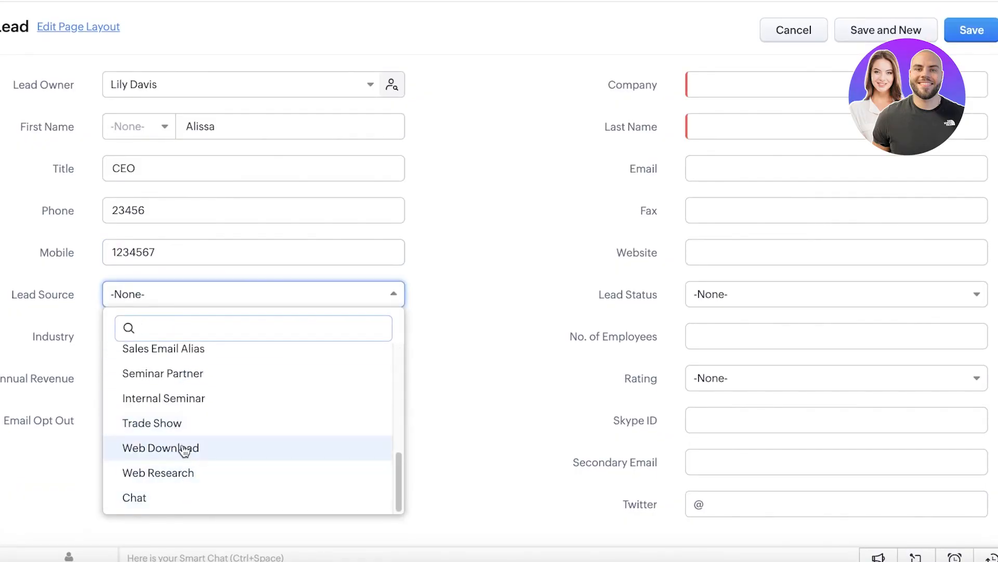
{"action": "scroll", "coordinate": [186, 432], "scroll_direction": "up", "scroll_amount": 5}
{"action": "scroll", "coordinate": [171, 484], "scroll_direction": "down", "scroll_amount": 3}
{"action": "left_click", "coordinate": [174, 488]}
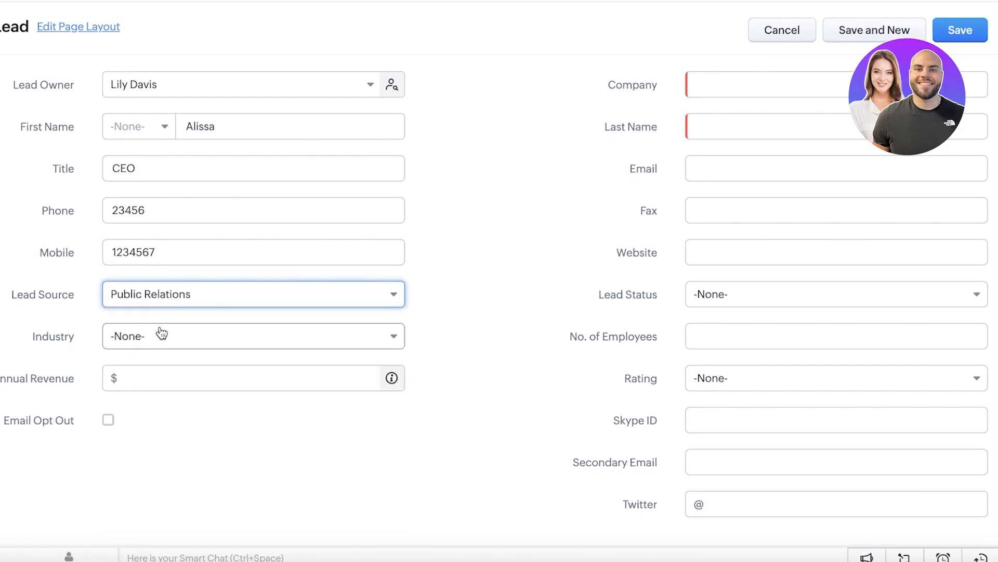
Step: Set the lead's industry to Small/Medium Enterprise
{"action": "left_click", "coordinate": [162, 337]}
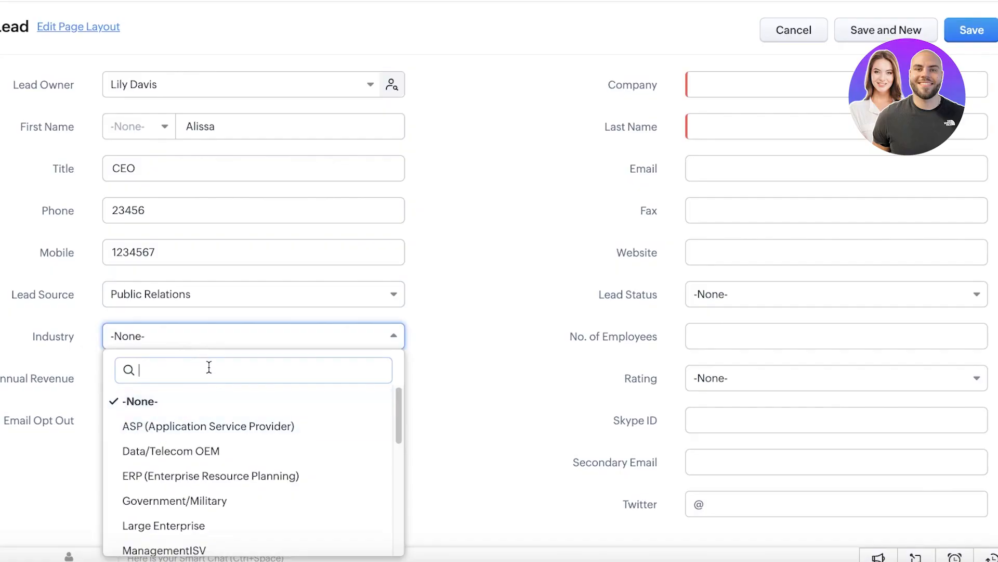
{"action": "type", "text": "red"}
{"action": "key", "text": "BackSpace"}
{"action": "key", "text": "BackSpace"}
{"action": "key", "text": "BackSpace"}
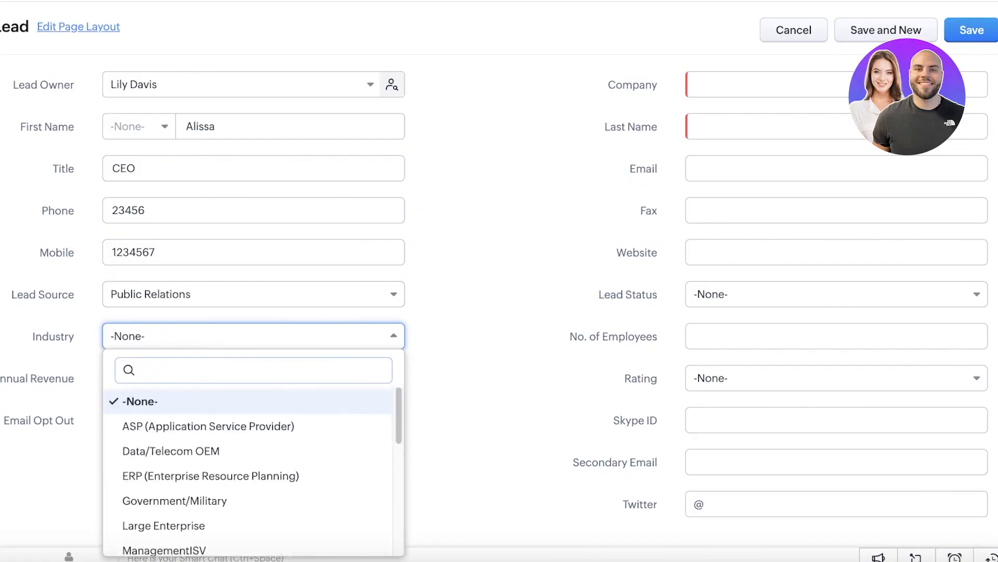
{"action": "type", "text": "res"}
{"action": "key", "text": "BackSpace"}
{"action": "key", "text": "BackSpace"}
{"action": "key", "text": "BackSpace"}
{"action": "type", "text": "hot"}
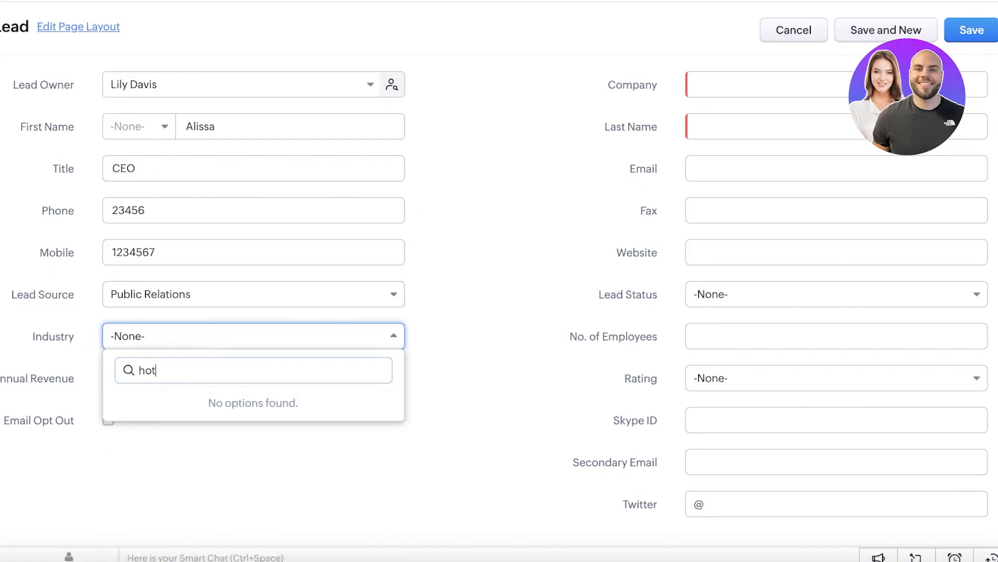
{"action": "key", "text": "BackSpace"}
{"action": "scroll", "coordinate": [208, 457], "scroll_direction": "down", "scroll_amount": 2}
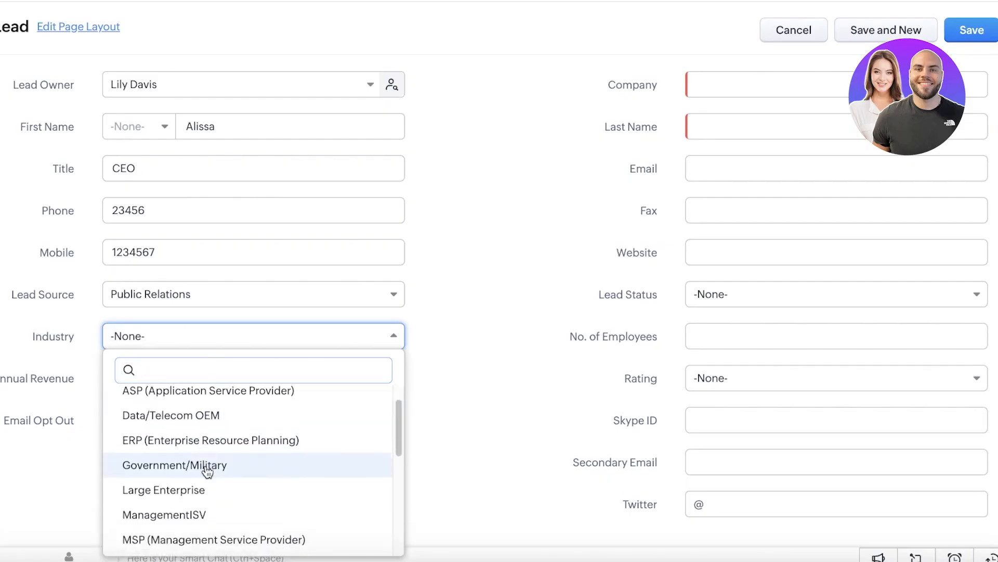
{"action": "scroll", "coordinate": [215, 447], "scroll_direction": "down", "scroll_amount": 3}
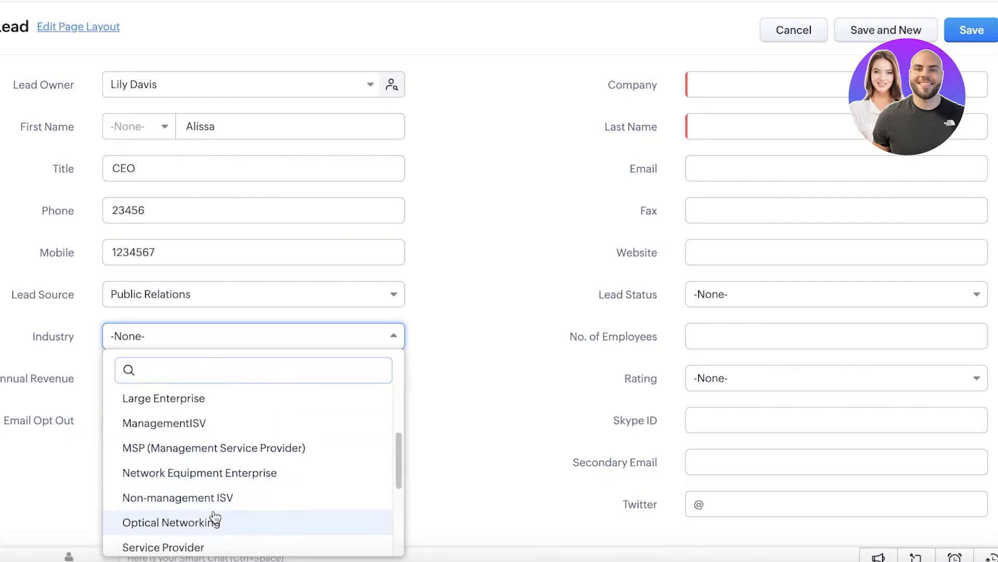
{"action": "scroll", "coordinate": [217, 517], "scroll_direction": "down", "scroll_amount": 5}
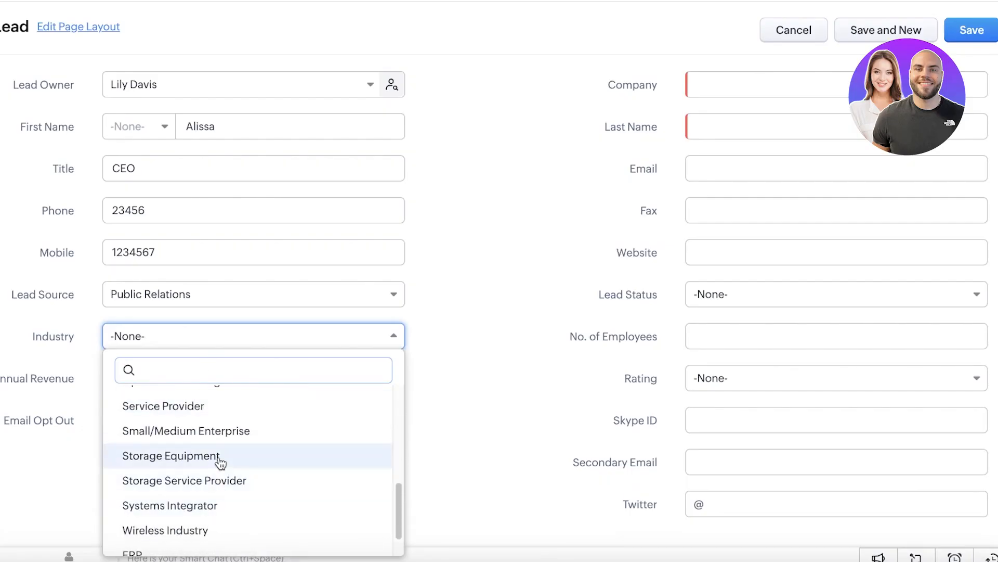
{"action": "left_click", "coordinate": [214, 416]}
Step: Enter $50000 annual revenue and opt the lead out of emails
{"action": "left_click", "coordinate": [260, 378]}
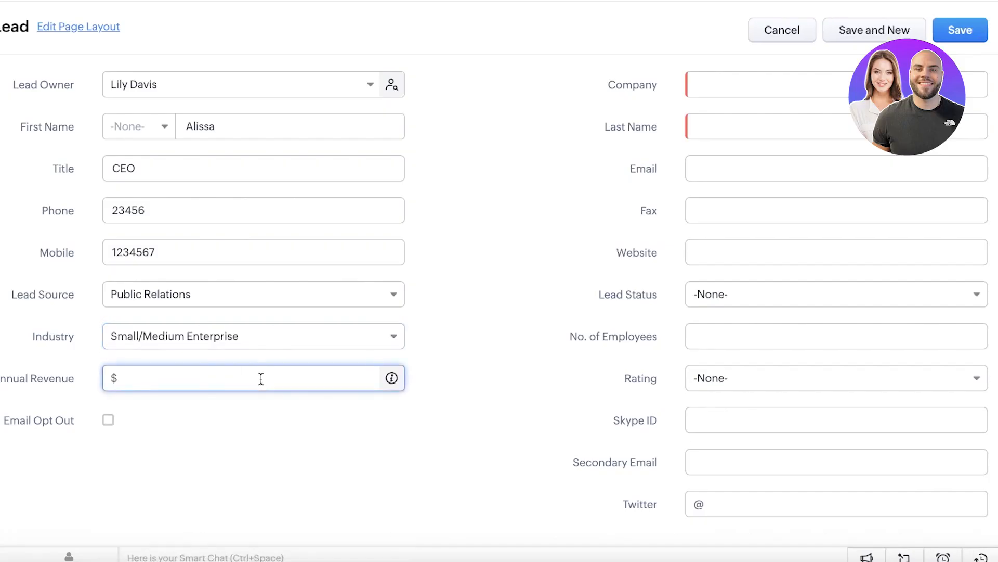
{"action": "type", "text": "100000"}
{"action": "key", "text": "BackSpace"}
{"action": "key", "text": "BackSpace"}
{"action": "key", "text": "BackSpace"}
{"action": "key", "text": "BackSpace"}
{"action": "key", "text": "BackSpace"}
{"action": "type", "text": "50000"}
{"action": "left_click", "coordinate": [108, 421]}
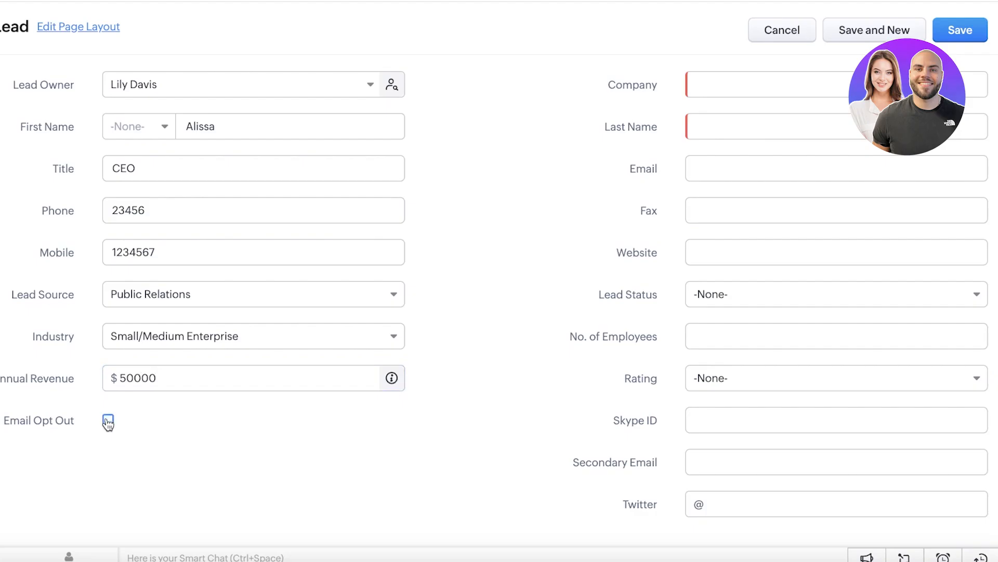
{"action": "scroll", "coordinate": [108, 423], "scroll_direction": "up", "scroll_amount": 5}
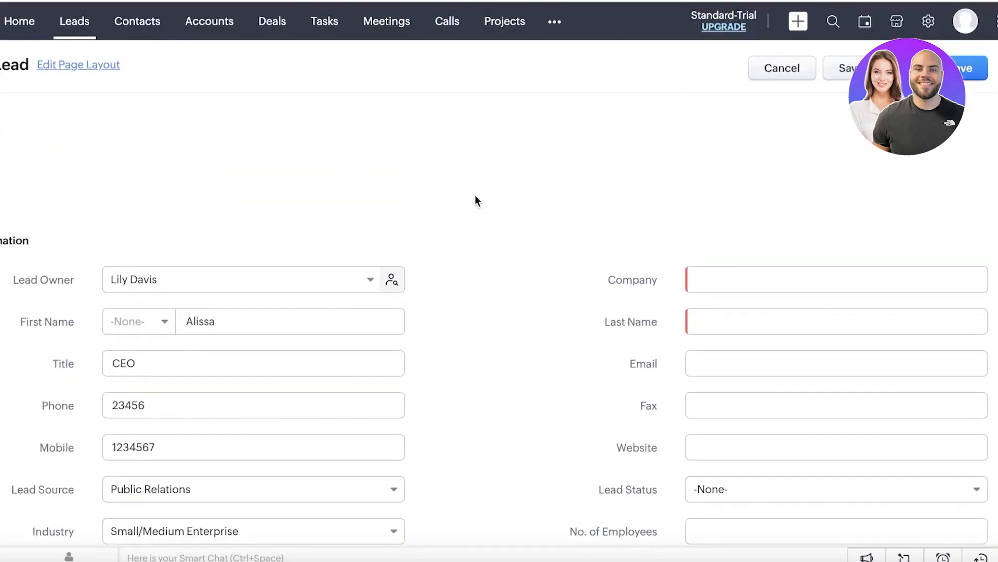
Step: Fill in company Alissas Bakery plus the lead's last name and e-mail address
{"action": "scroll", "coordinate": [475, 201], "scroll_direction": "down", "scroll_amount": 1}
{"action": "left_click", "coordinate": [749, 238]}
{"action": "type", "text": "A"}
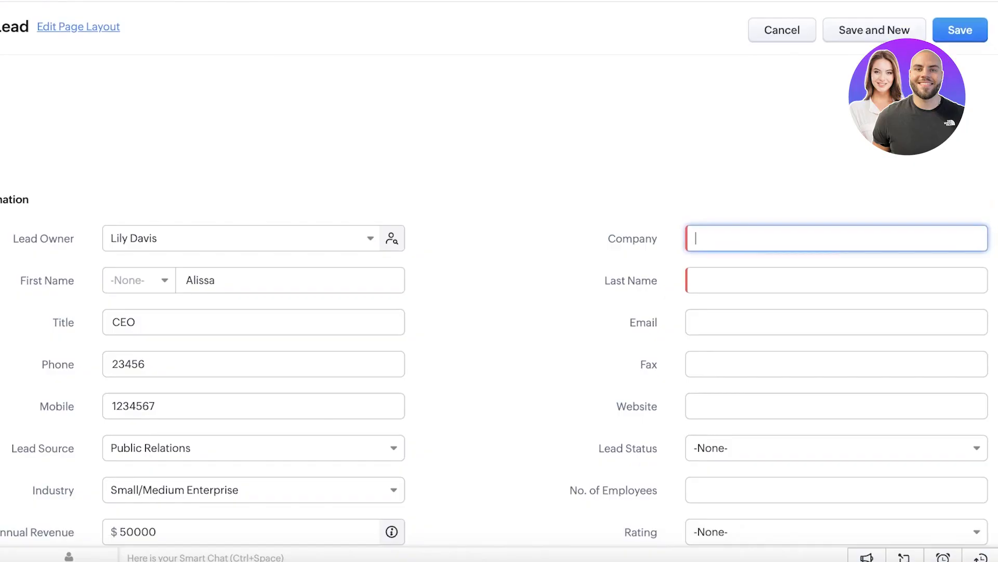
{"action": "type", "text": "lissas Bakery"}
{"action": "left_click", "coordinate": [738, 277]}
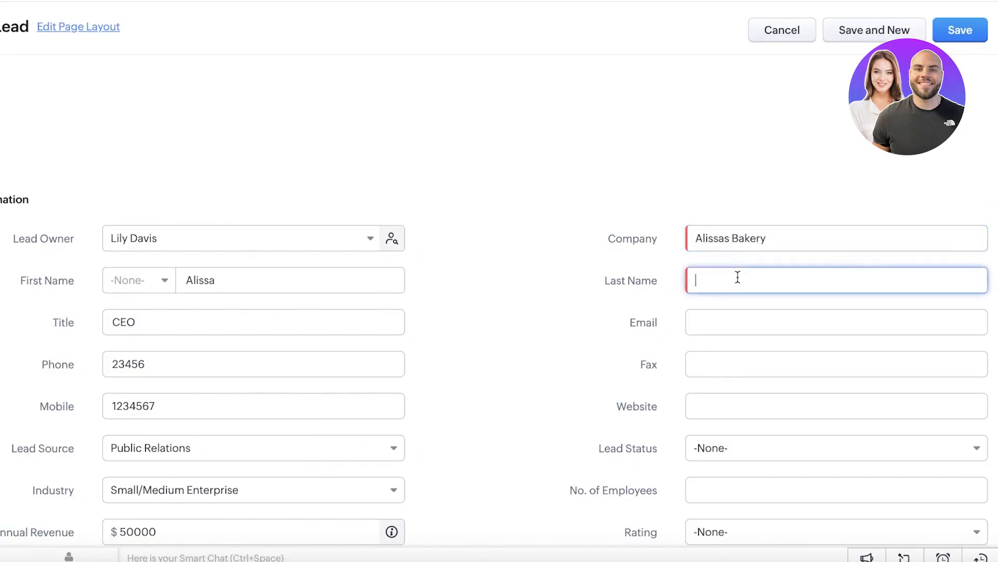
{"action": "key", "text": "Caps_Lock"}
{"action": "left_click", "coordinate": [765, 322]}
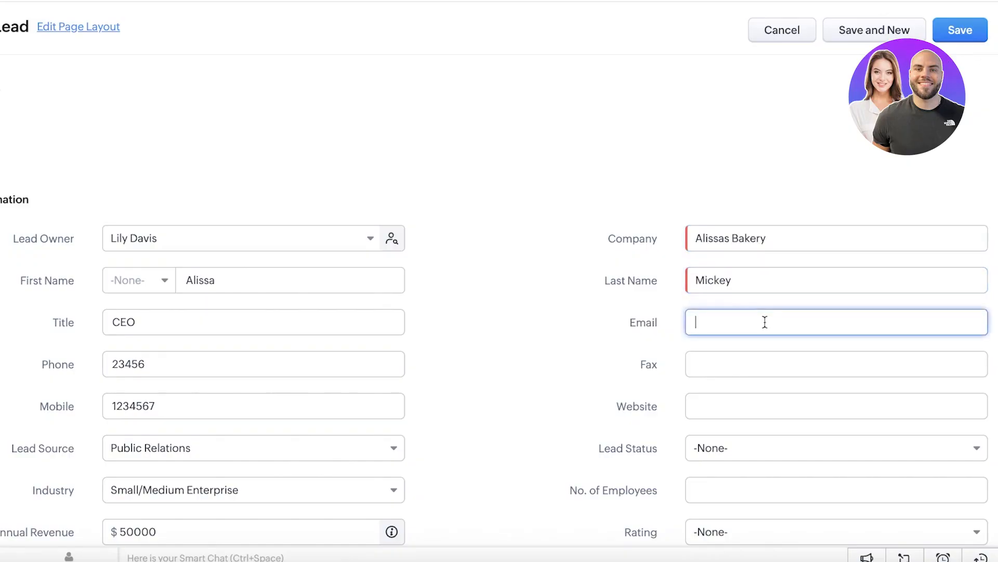
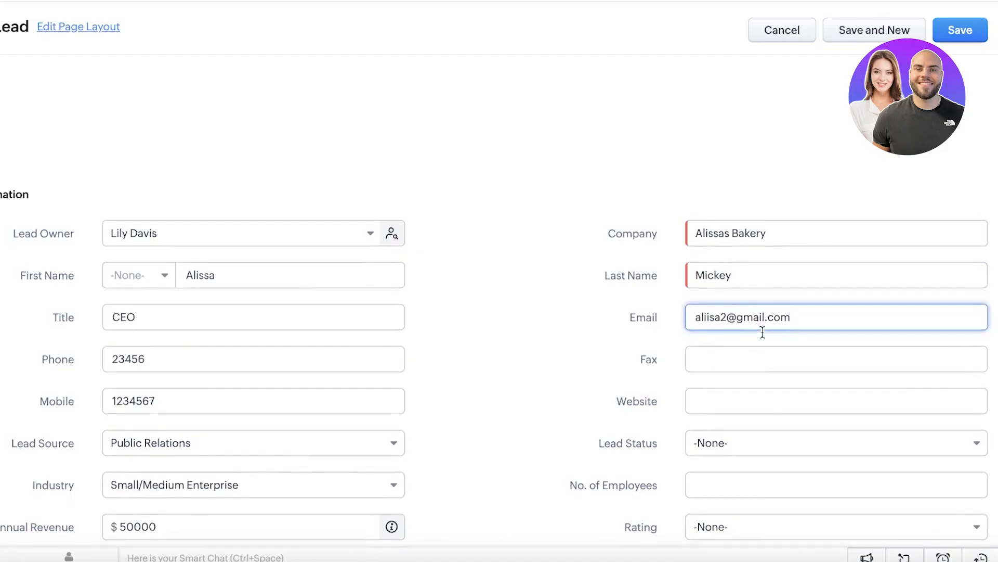
Step: Set the Lead Status to Contacted
{"action": "scroll", "coordinate": [763, 330], "scroll_direction": "down", "scroll_amount": 1}
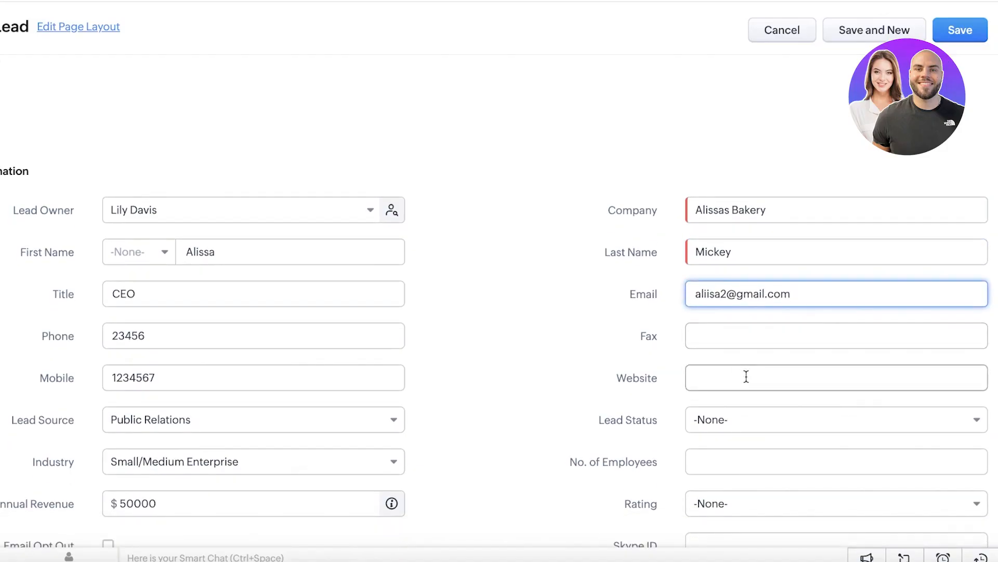
{"action": "scroll", "coordinate": [736, 401], "scroll_direction": "down", "scroll_amount": 1}
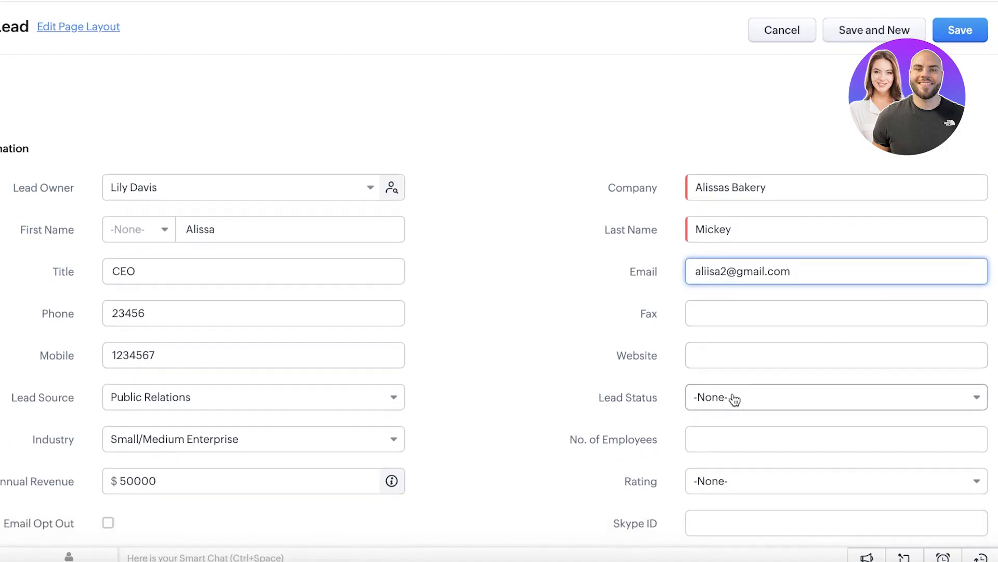
{"action": "left_click", "coordinate": [723, 398]}
{"action": "scroll", "coordinate": [719, 341], "scroll_direction": "down", "scroll_amount": 2}
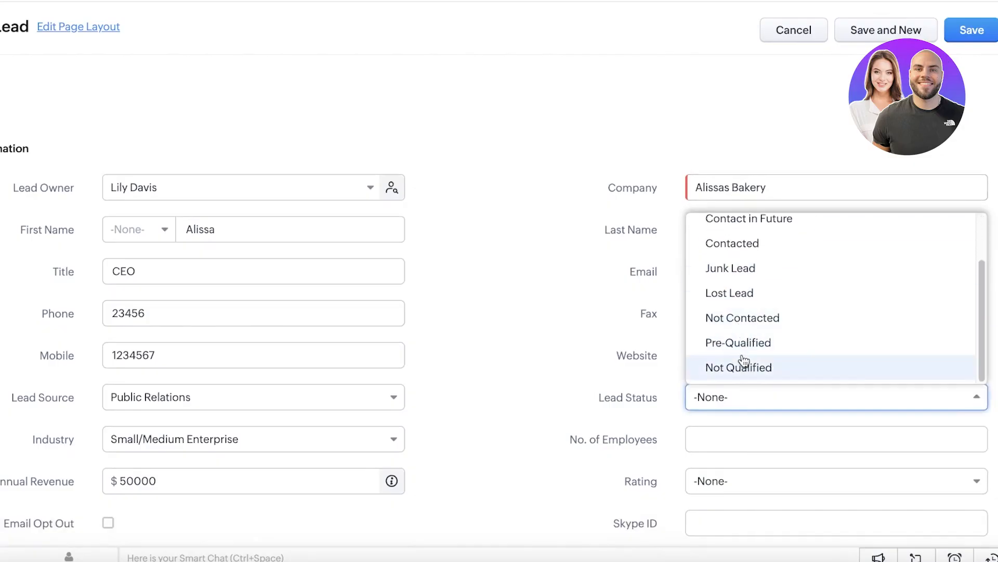
{"action": "left_click", "coordinate": [708, 404]}
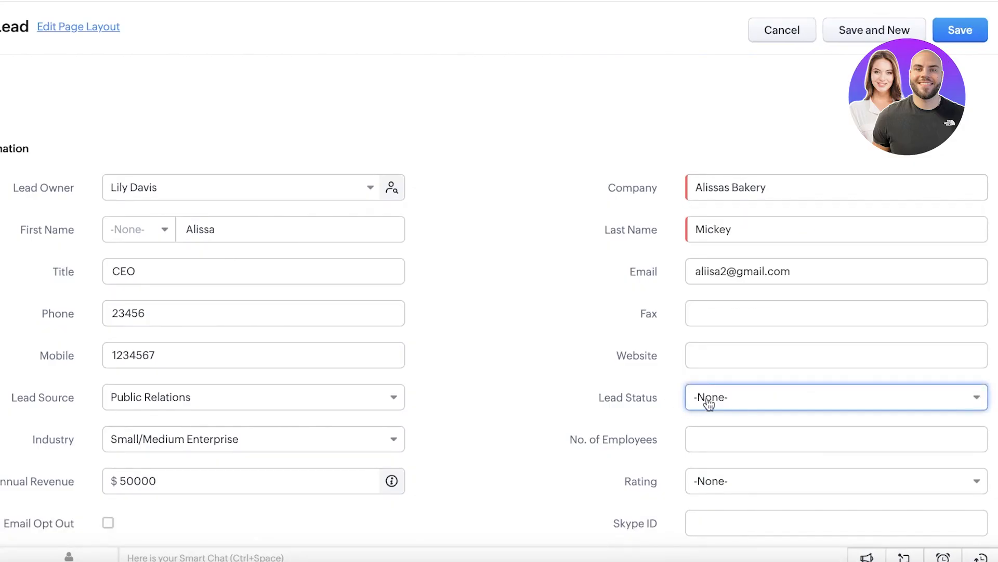
{"action": "left_click", "coordinate": [709, 405]}
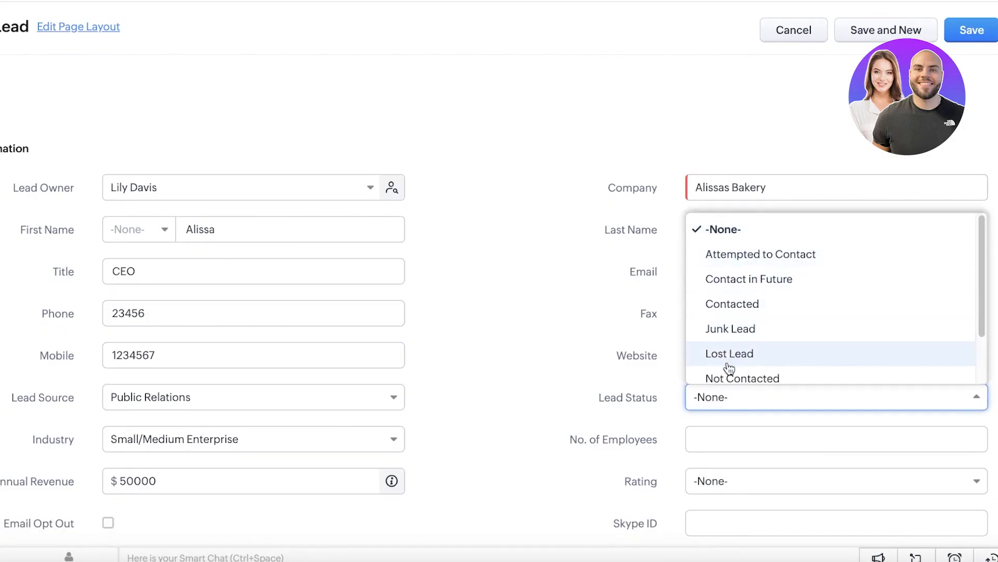
{"action": "scroll", "coordinate": [737, 364], "scroll_direction": "down", "scroll_amount": 2}
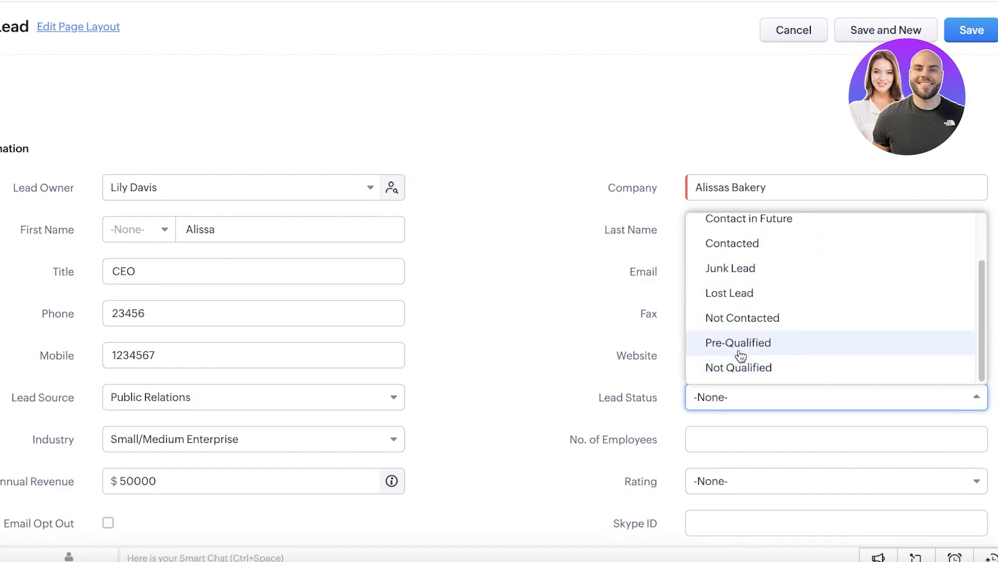
{"action": "scroll", "coordinate": [752, 266], "scroll_direction": "up", "scroll_amount": 1}
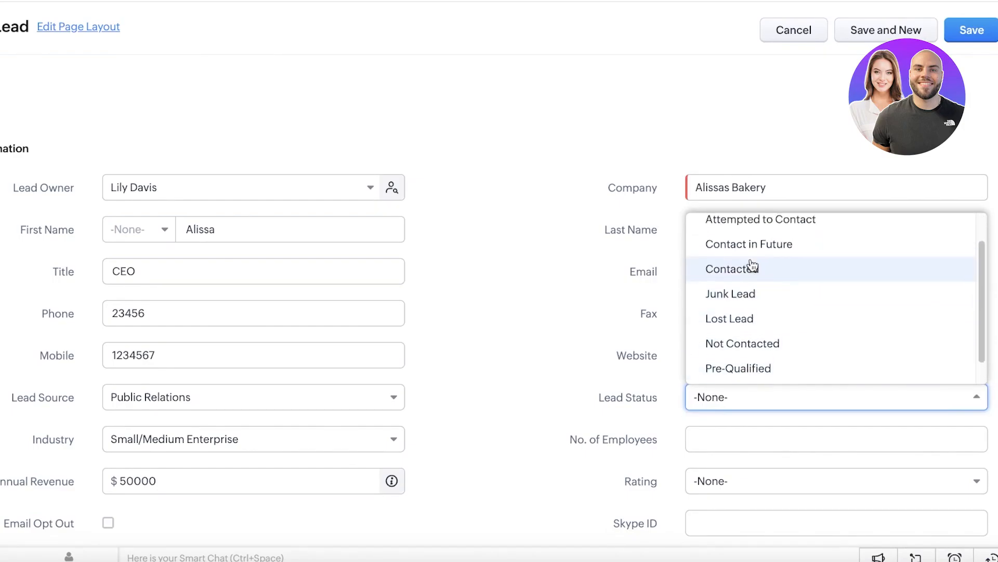
{"action": "left_click", "coordinate": [750, 267]}
Step: Enter 10 for No. of Employees and choose Active as the Rating
{"action": "left_click", "coordinate": [752, 433]}
{"action": "type", "text": "10"}
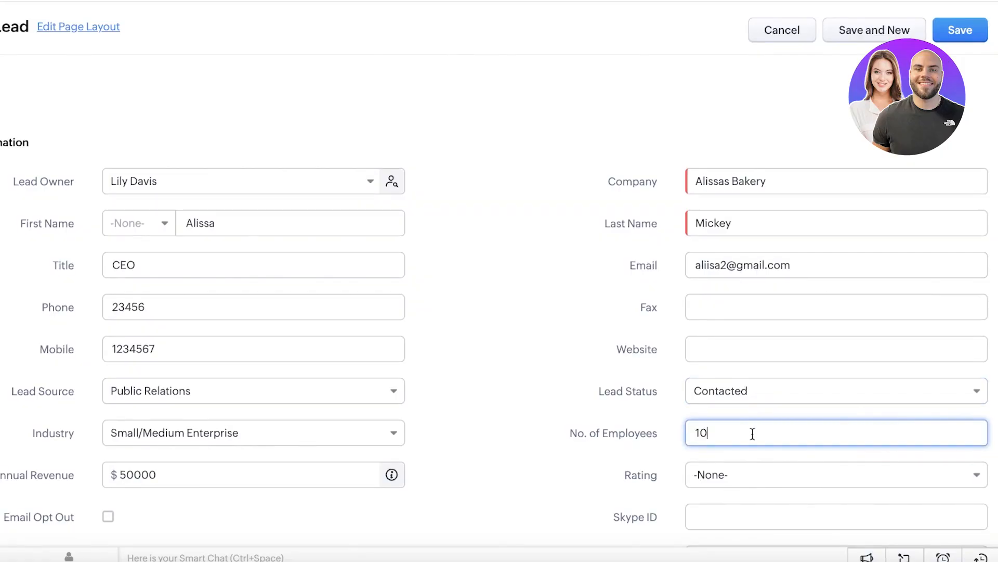
{"action": "left_click", "coordinate": [742, 476]}
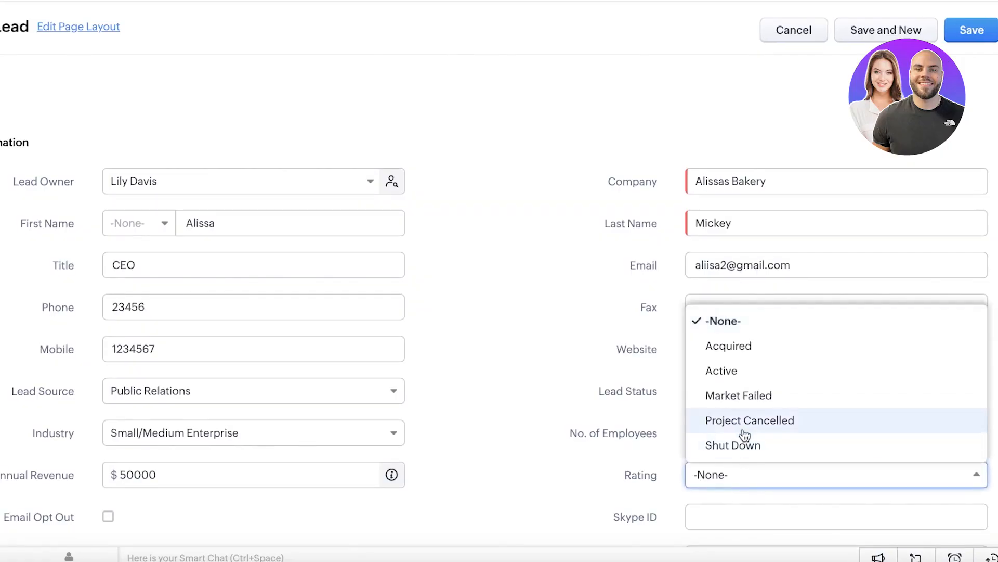
{"action": "left_click", "coordinate": [751, 371]}
{"action": "scroll", "coordinate": [512, 400], "scroll_direction": "down", "scroll_amount": 3}
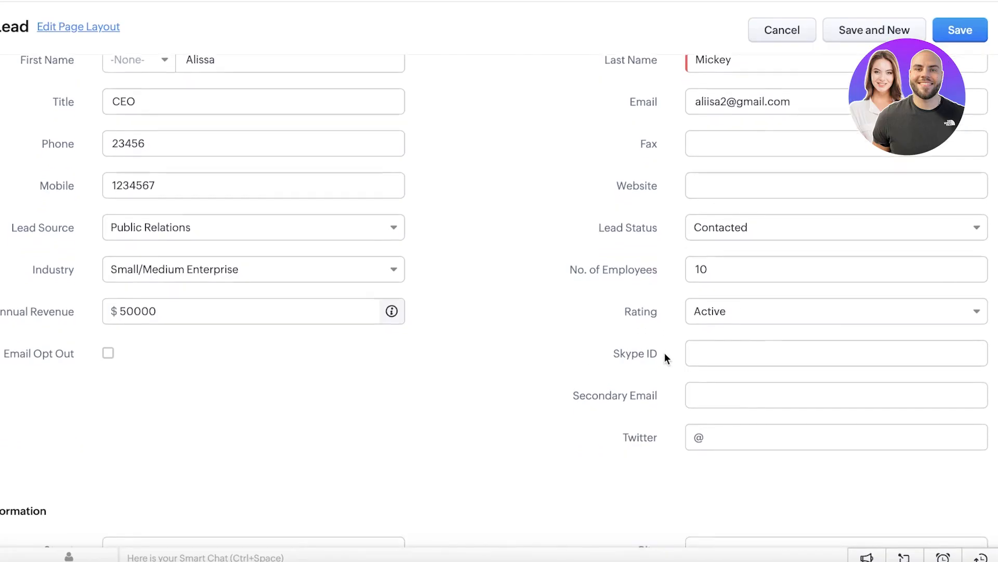
{"action": "scroll", "coordinate": [664, 359], "scroll_direction": "down", "scroll_amount": 4}
{"action": "scroll", "coordinate": [654, 367], "scroll_direction": "down", "scroll_amount": 1}
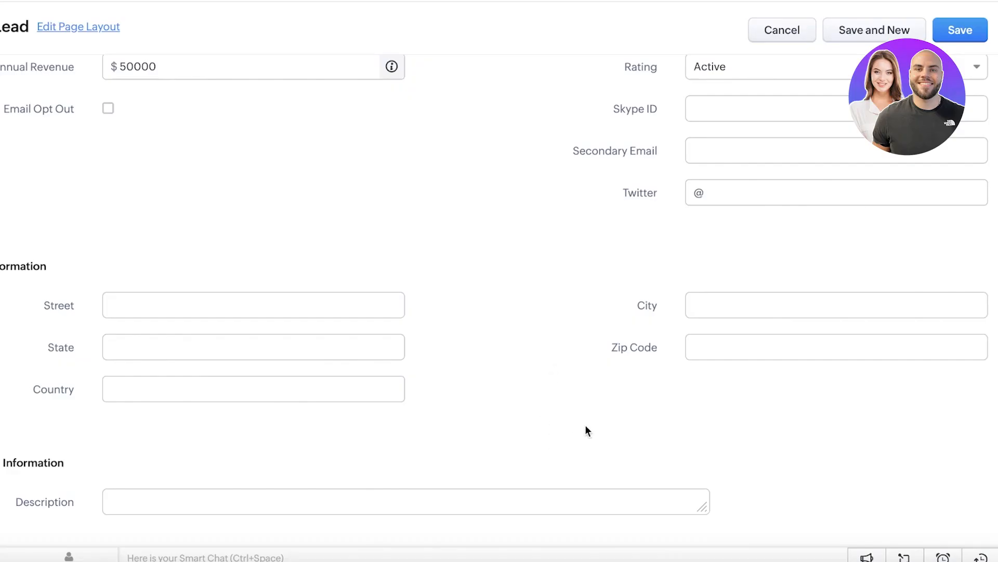
{"action": "scroll", "coordinate": [571, 433], "scroll_direction": "up", "scroll_amount": 10}
Step: Save the lead and return to the Leads list, peeking at the layout options
{"action": "left_click", "coordinate": [969, 64]}
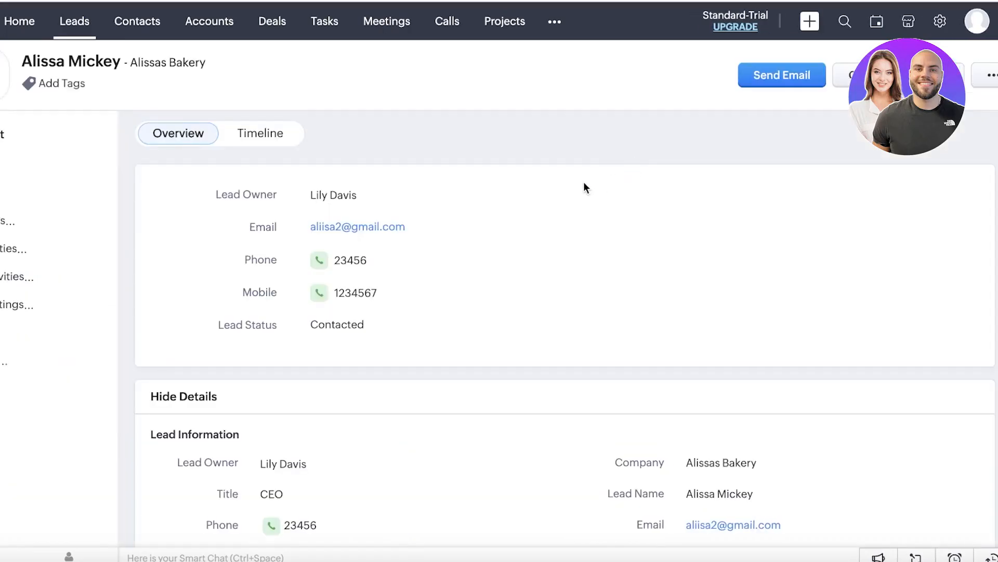
{"action": "left_click", "coordinate": [64, 23]}
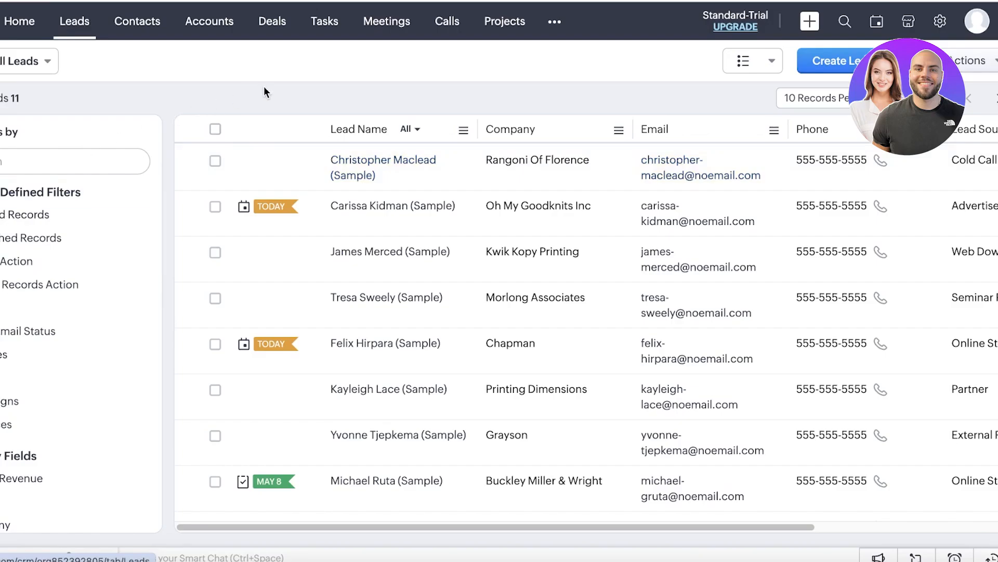
{"action": "left_click", "coordinate": [772, 61]}
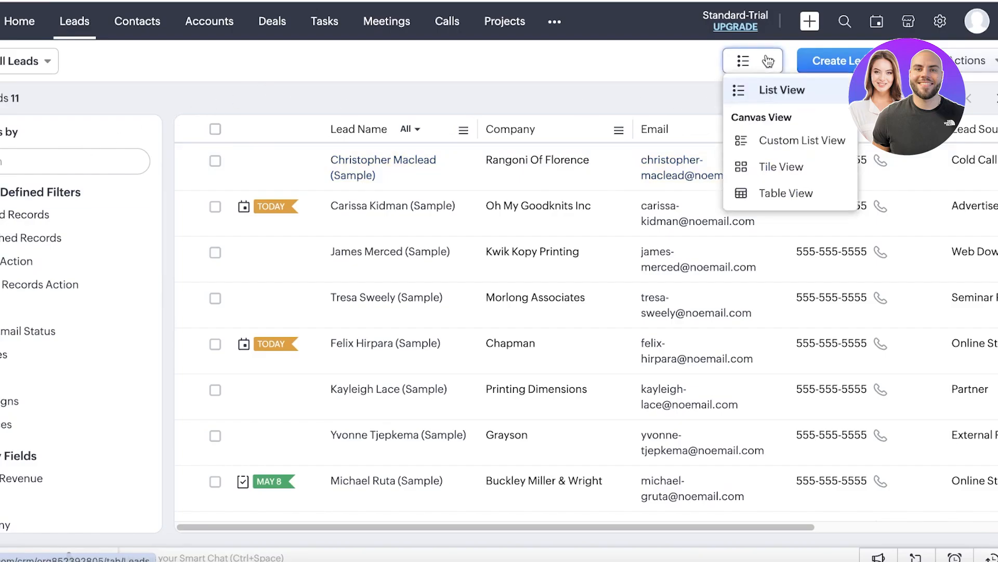
{"action": "left_click", "coordinate": [554, 83]}
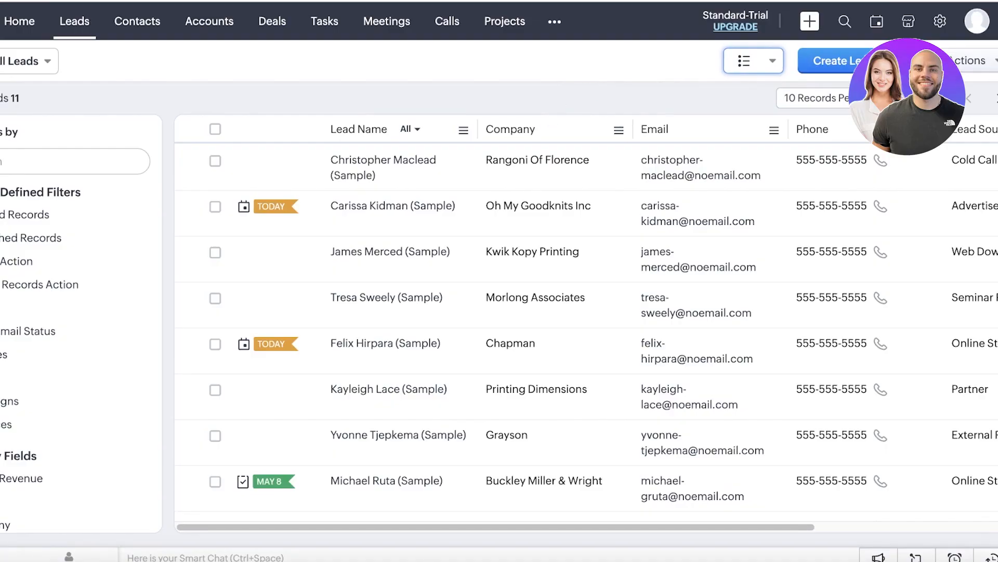
Step: Choose Import from the Create Lead dropdown to reach the lead import page
{"action": "left_click", "coordinate": [905, 61]}
{"action": "left_click", "coordinate": [906, 61]}
{"action": "left_click", "coordinate": [905, 61]}
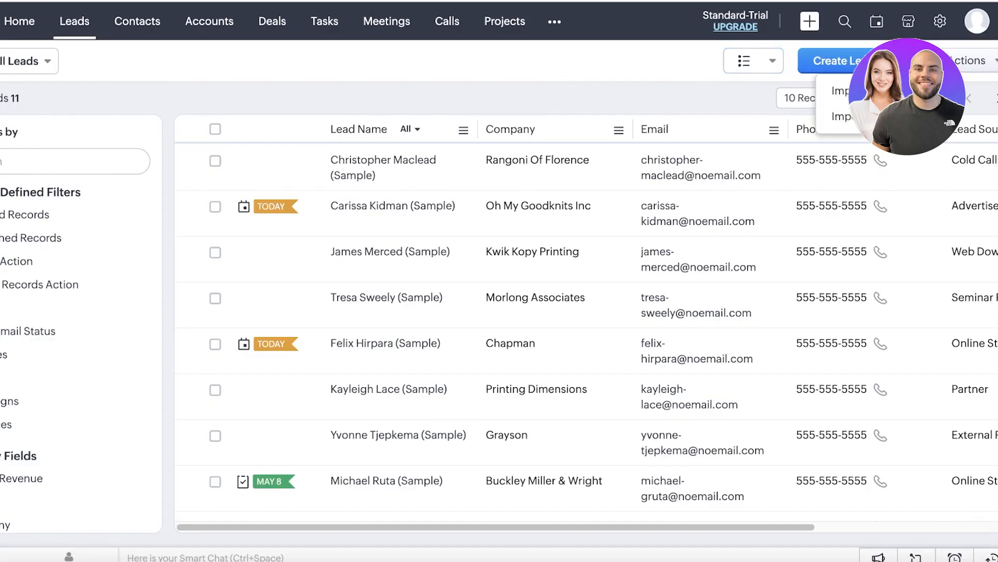
{"action": "left_click", "coordinate": [874, 91]}
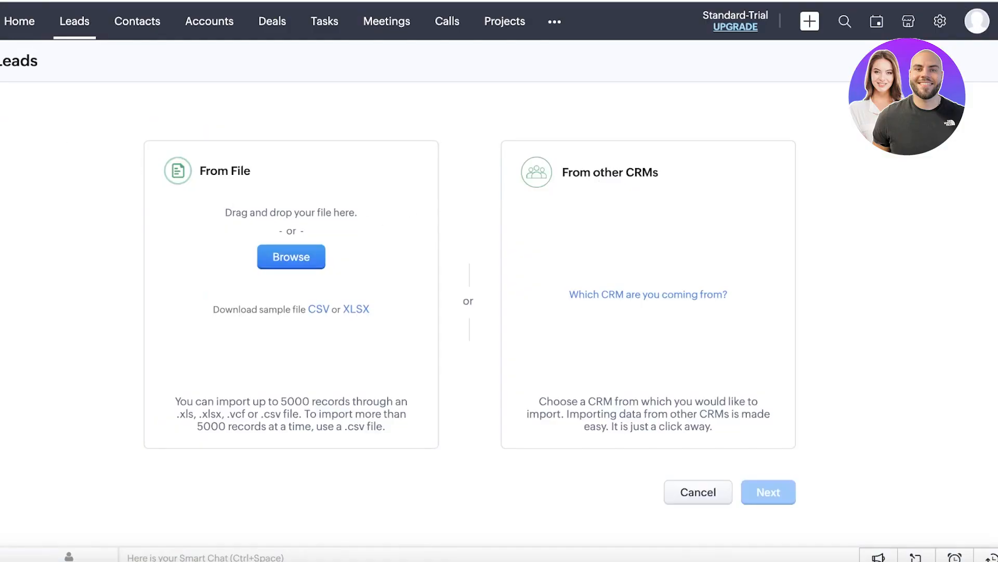
Step: Return to All Leads, browse the Filter Leads panel, and switch to the Contacts list
{"action": "key", "text": "alt+Left"}
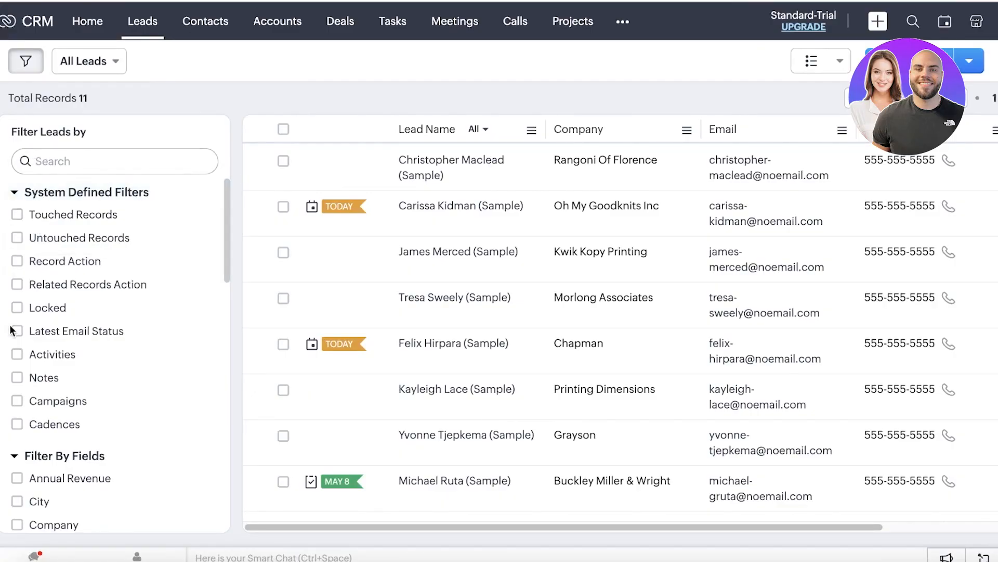
{"action": "scroll", "coordinate": [76, 283], "scroll_direction": "down", "scroll_amount": 10}
{"action": "scroll", "coordinate": [76, 281], "scroll_direction": "up", "scroll_amount": 10}
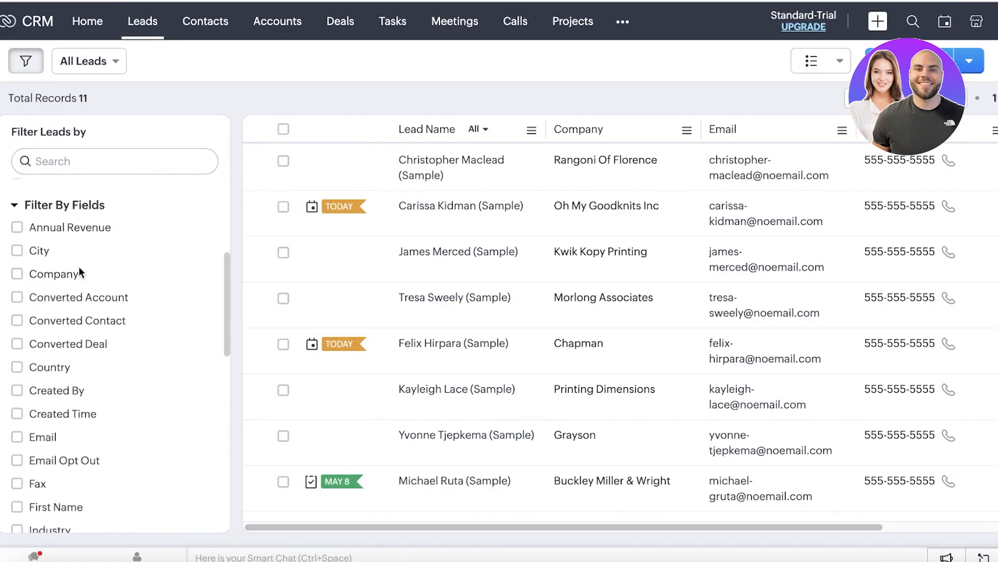
{"action": "scroll", "coordinate": [79, 270], "scroll_direction": "down", "scroll_amount": 6}
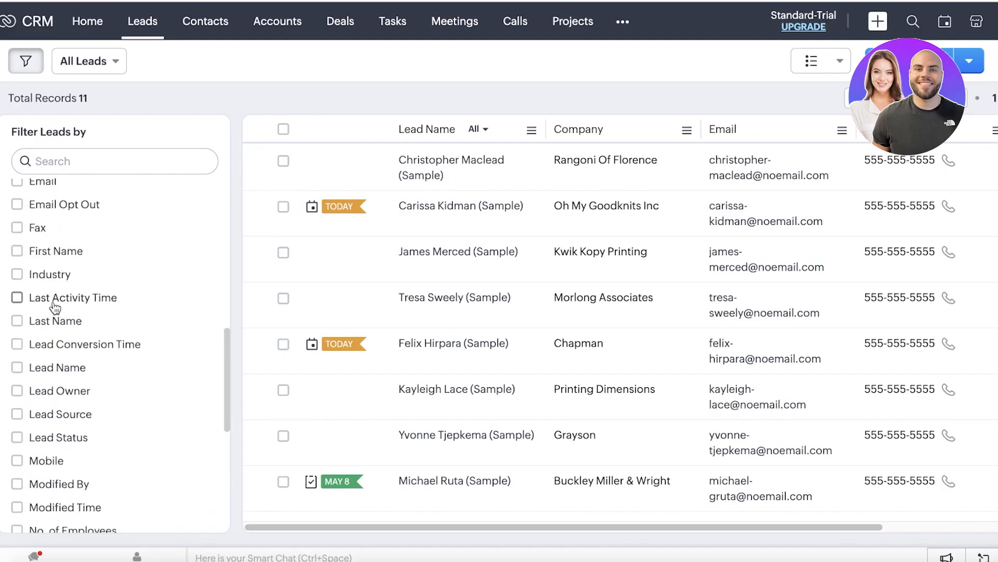
{"action": "scroll", "coordinate": [26, 306], "scroll_direction": "down", "scroll_amount": 6}
{"action": "scroll", "coordinate": [44, 331], "scroll_direction": "up", "scroll_amount": 10}
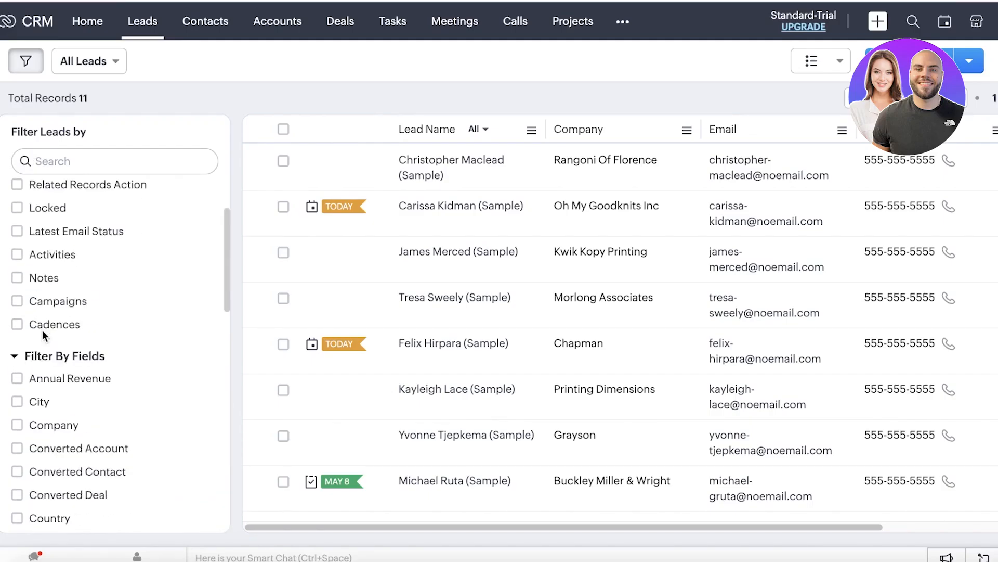
{"action": "scroll", "coordinate": [47, 388], "scroll_direction": "down", "scroll_amount": 4}
{"action": "scroll", "coordinate": [54, 380], "scroll_direction": "up", "scroll_amount": 4}
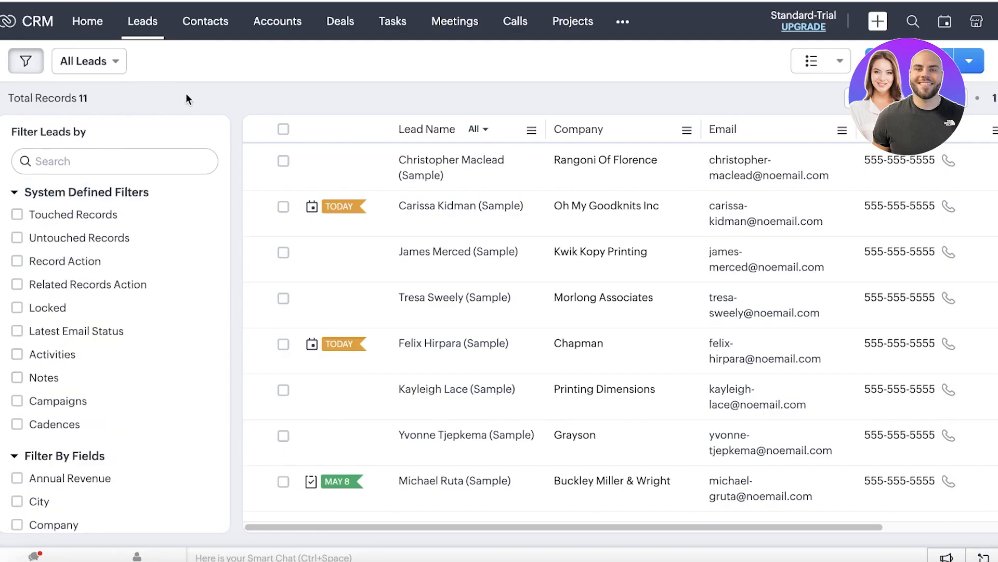
{"action": "left_click", "coordinate": [188, 33]}
{"action": "scroll", "coordinate": [494, 161], "scroll_direction": "down", "scroll_amount": 3}
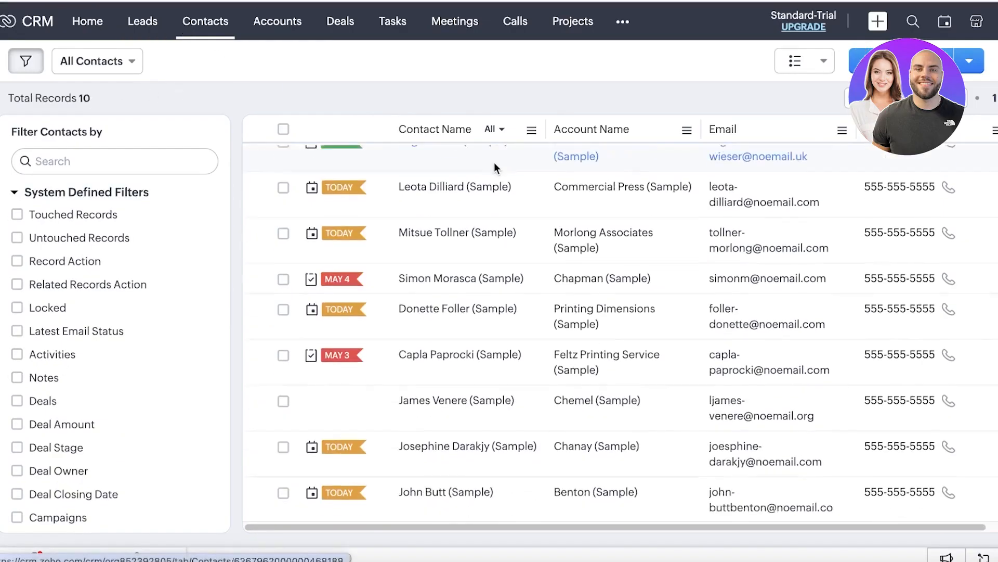
Step: Start a new contact and set its salutation to Mr
{"action": "scroll", "coordinate": [504, 177], "scroll_direction": "up", "scroll_amount": 3}
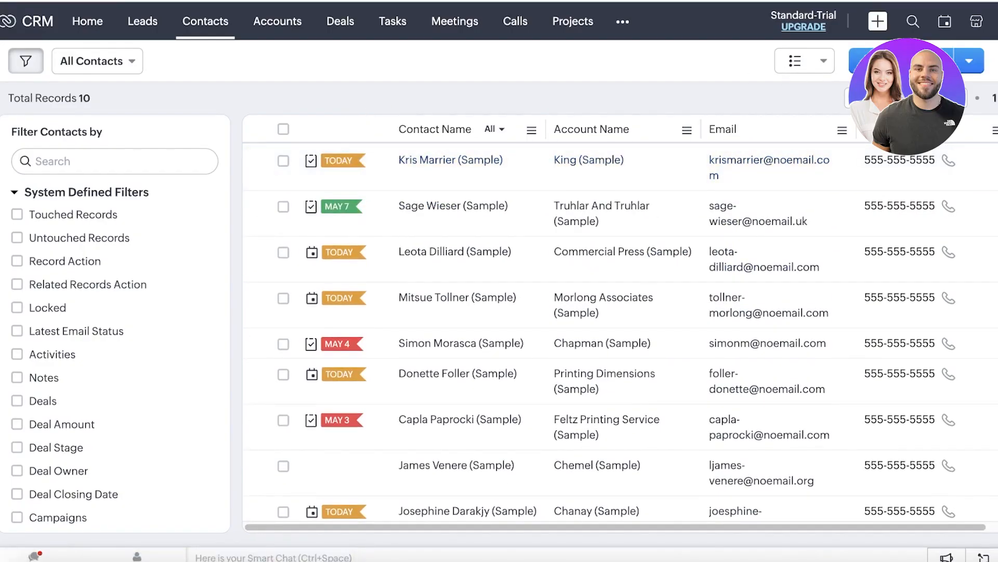
{"action": "left_click", "coordinate": [902, 61]}
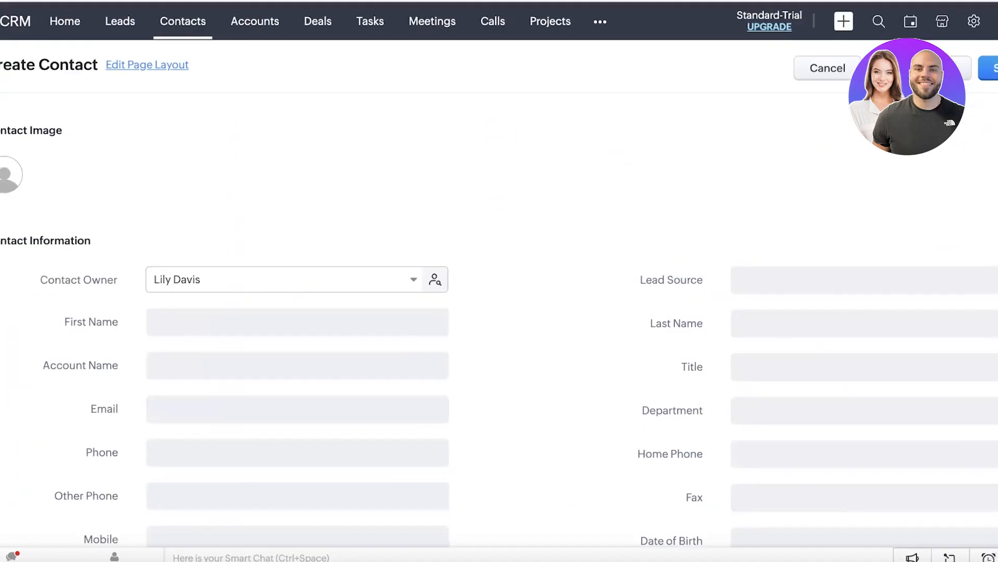
{"action": "scroll", "coordinate": [665, 143], "scroll_direction": "down", "scroll_amount": 10}
{"action": "scroll", "coordinate": [665, 143], "scroll_direction": "up", "scroll_amount": 10}
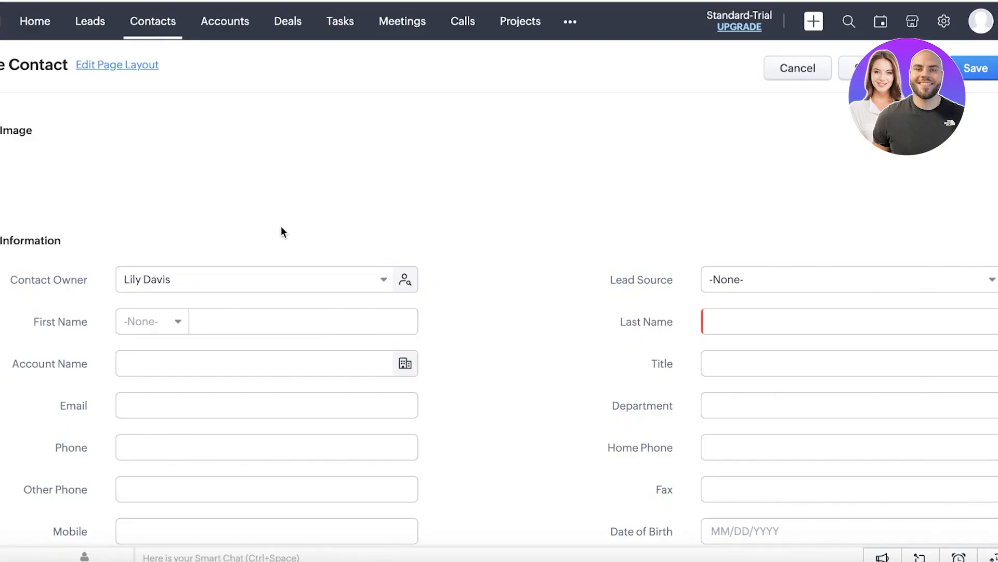
{"action": "scroll", "coordinate": [282, 228], "scroll_direction": "down", "scroll_amount": 3}
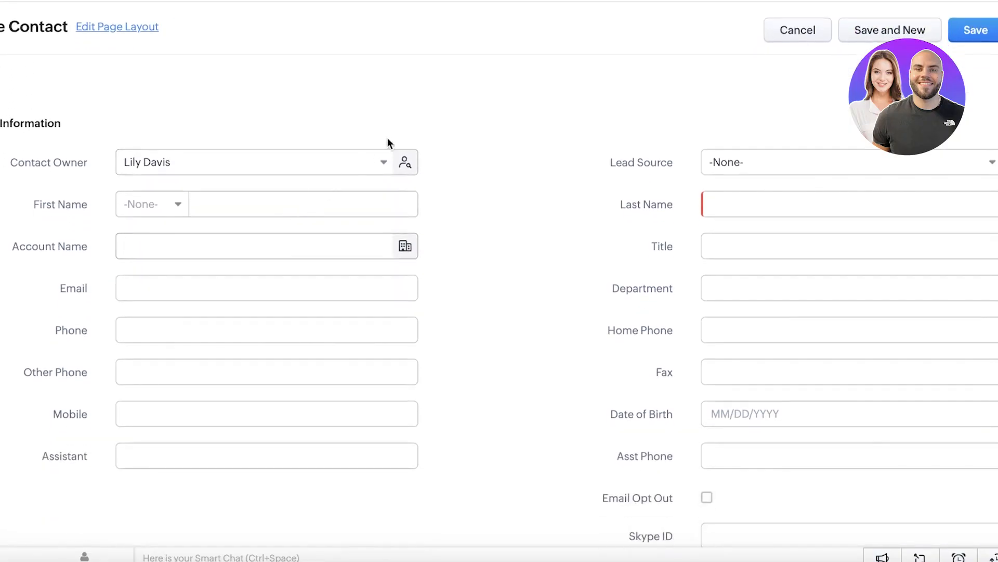
{"action": "scroll", "coordinate": [405, 143], "scroll_direction": "down", "scroll_amount": 1}
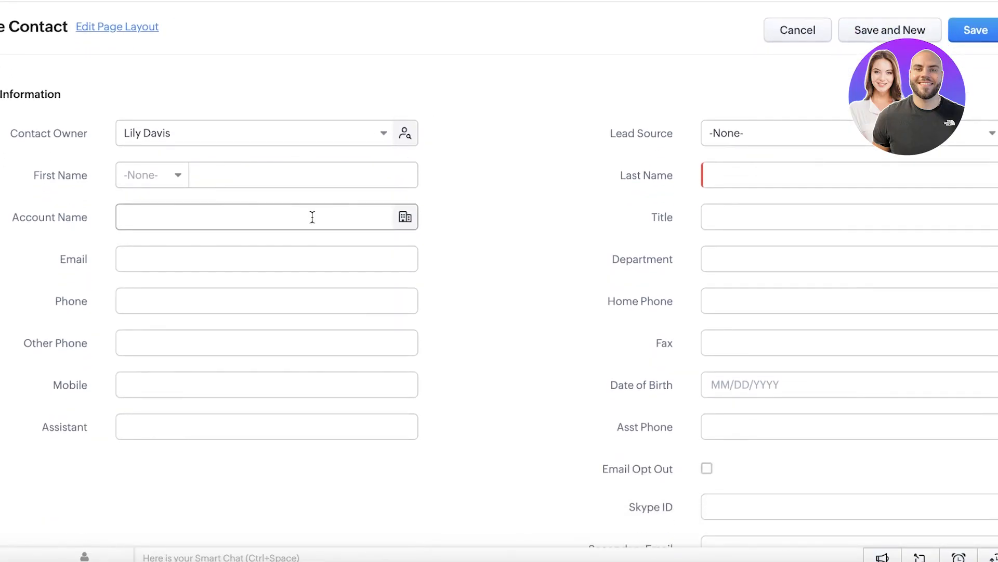
{"action": "left_click", "coordinate": [301, 182]}
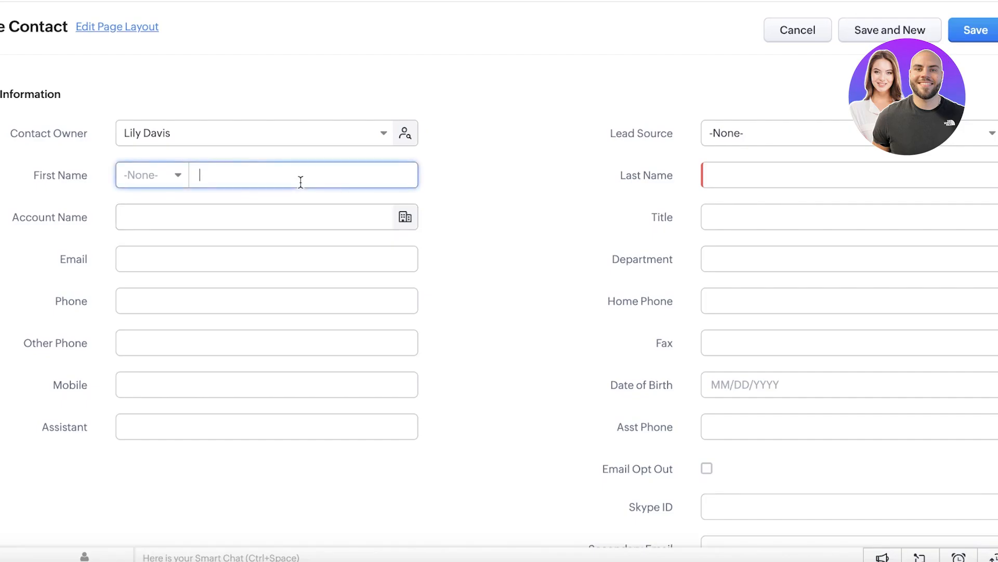
{"action": "left_click", "coordinate": [165, 177]}
{"action": "left_click", "coordinate": [149, 229]}
Step: Enter the contact's first and last name, leave Lead Source as None, and return to Contacts
{"action": "type", "text": "Rick"}
{"action": "key", "text": "Tab"}
{"action": "type", "text": "Moe"}
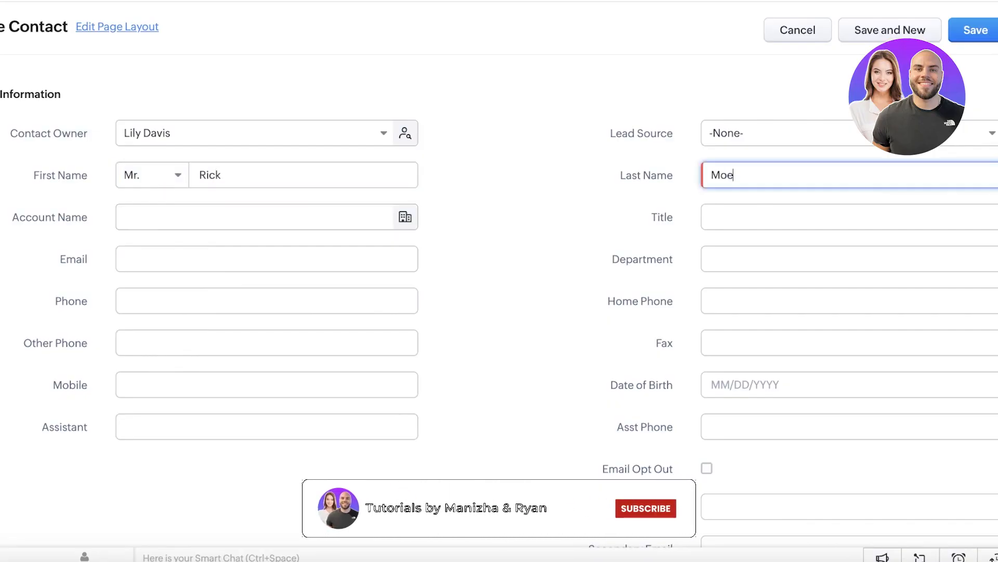
{"action": "key", "text": "BackSpace"}
{"action": "type", "text": "ney"}
{"action": "left_click", "coordinate": [780, 133]}
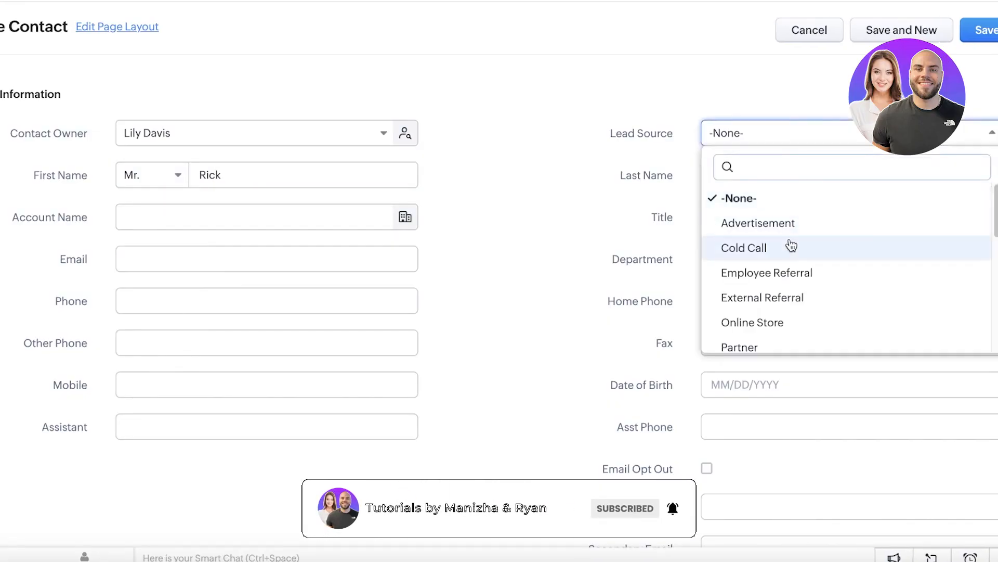
{"action": "left_click", "coordinate": [731, 199]}
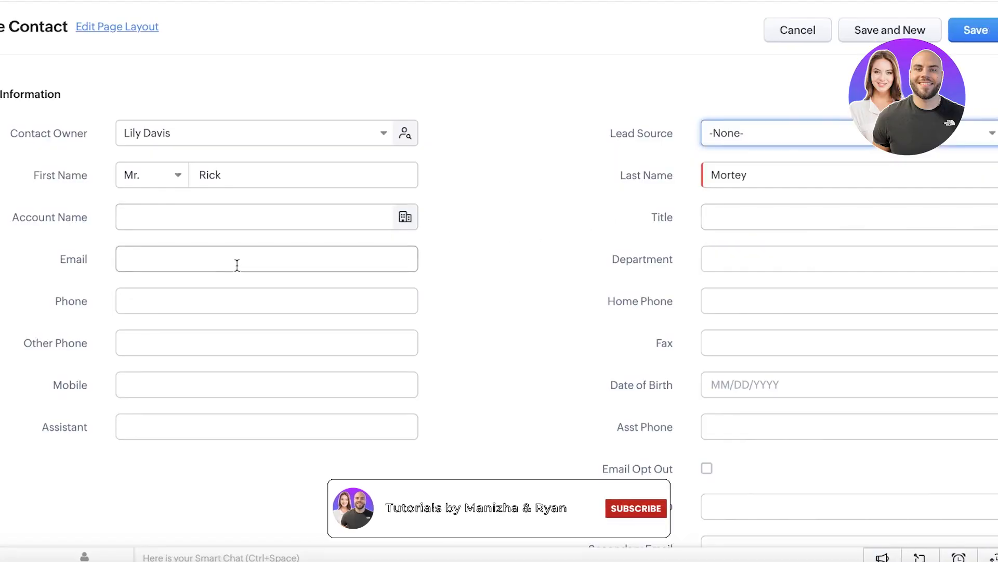
{"action": "scroll", "coordinate": [586, 338], "scroll_direction": "down", "scroll_amount": 8}
{"action": "scroll", "coordinate": [33, 201], "scroll_direction": "up", "scroll_amount": 7}
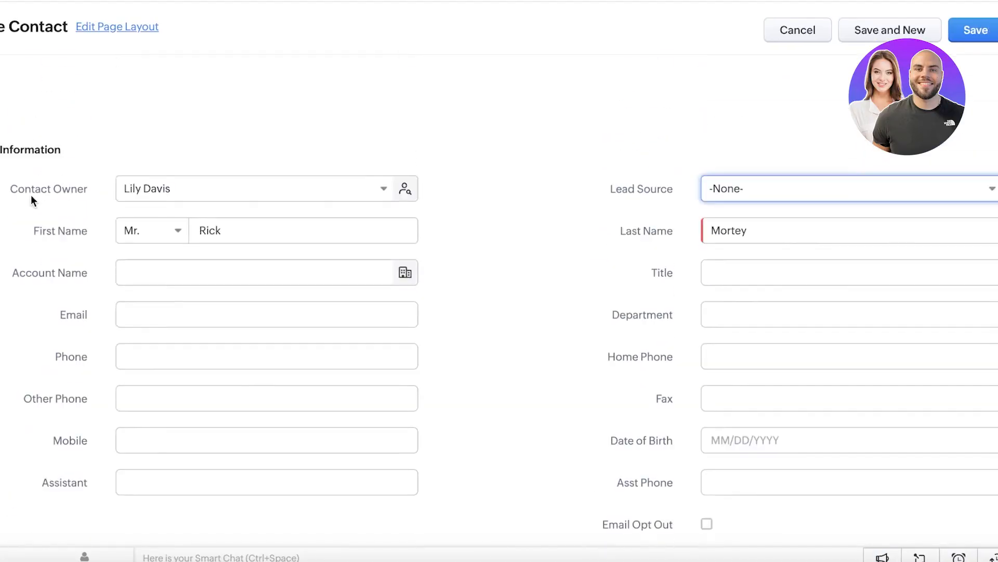
{"action": "scroll", "coordinate": [31, 201], "scroll_direction": "up", "scroll_amount": 4}
{"action": "left_click", "coordinate": [165, 30]}
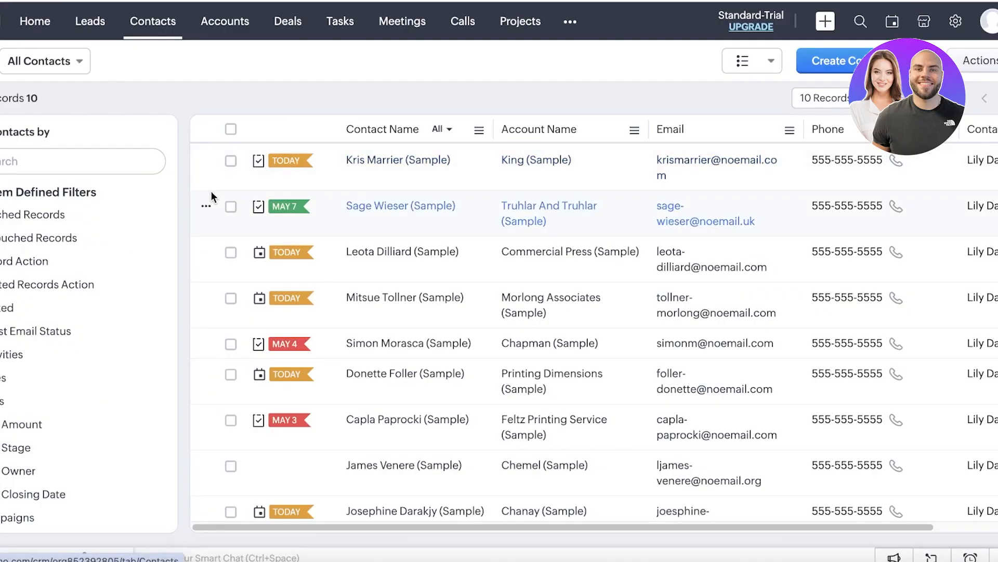
Step: Glance at the additional modules menu, then return to the Leads list of sample leads
{"action": "left_click", "coordinate": [575, 22]}
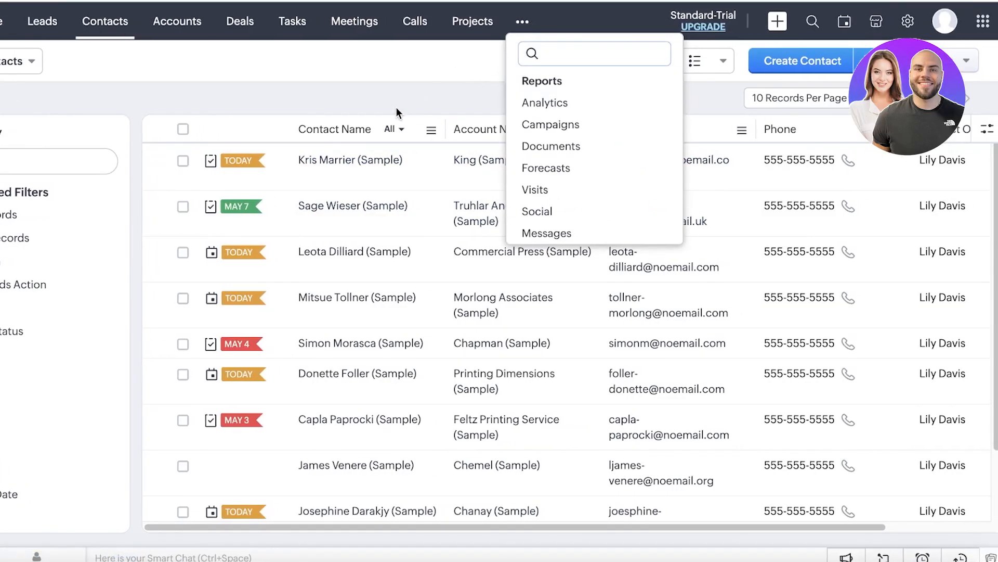
{"action": "left_click", "coordinate": [407, 64]}
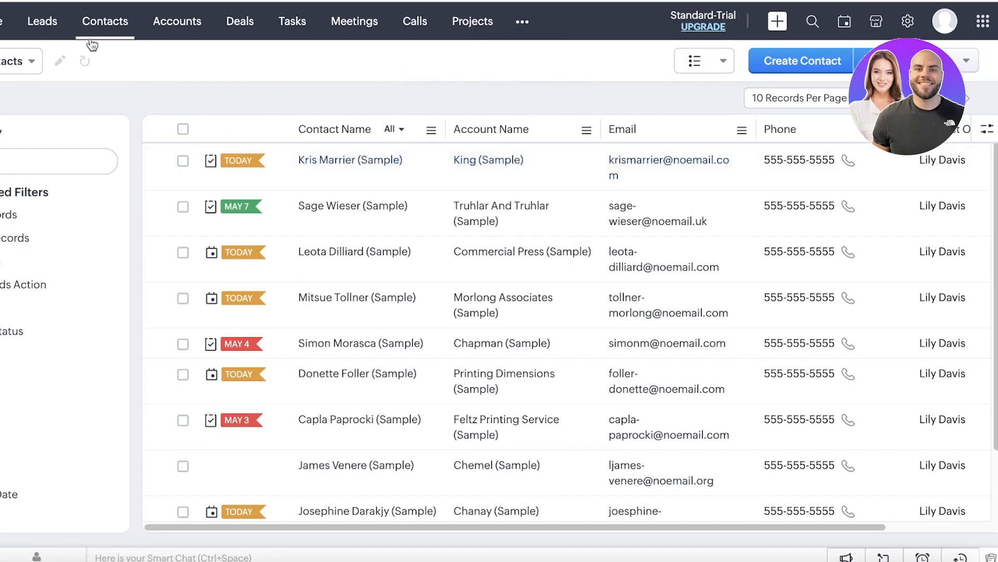
{"action": "left_click", "coordinate": [54, 36]}
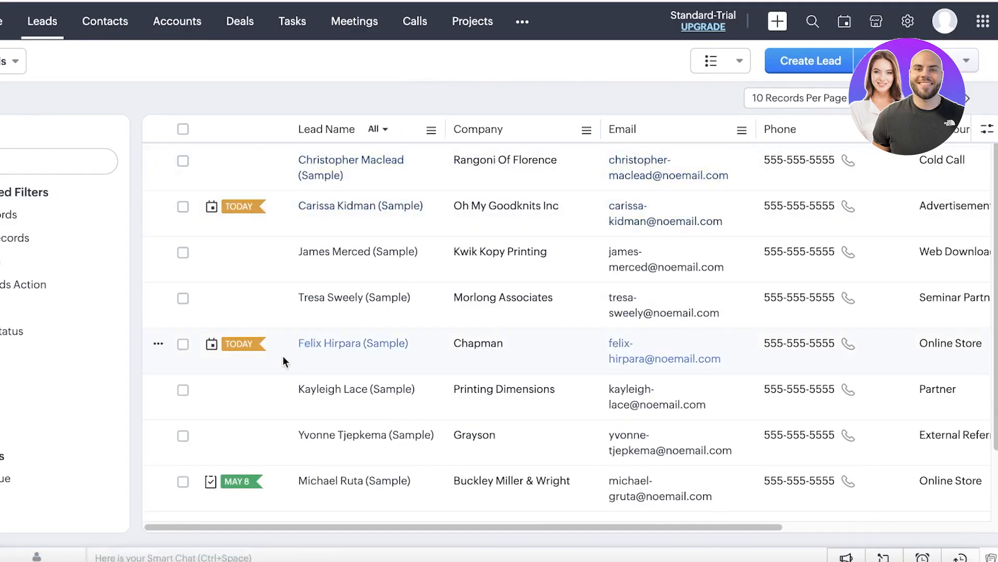
{"action": "left_click", "coordinate": [384, 188]}
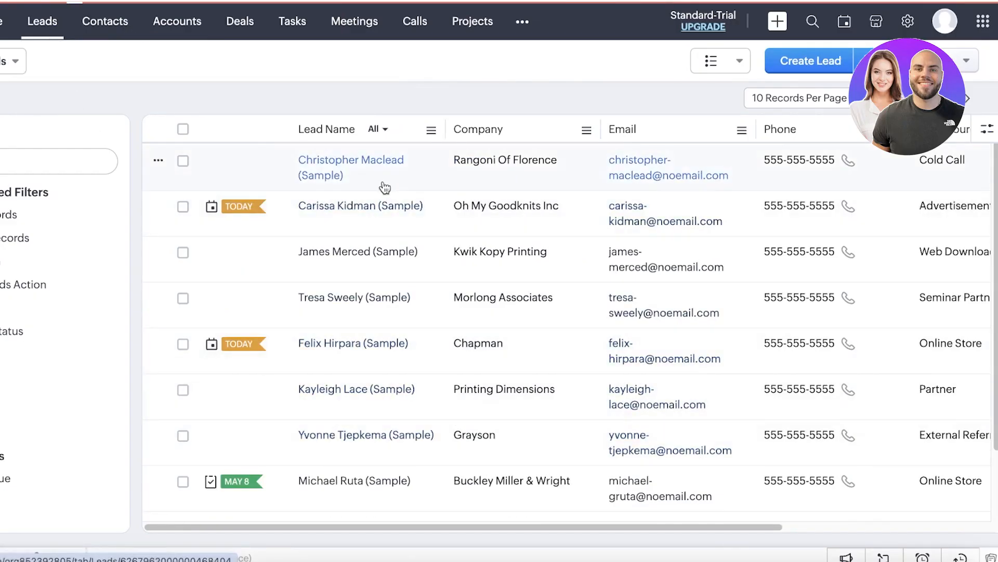
{"action": "scroll", "coordinate": [383, 189], "scroll_direction": "down", "scroll_amount": 15}
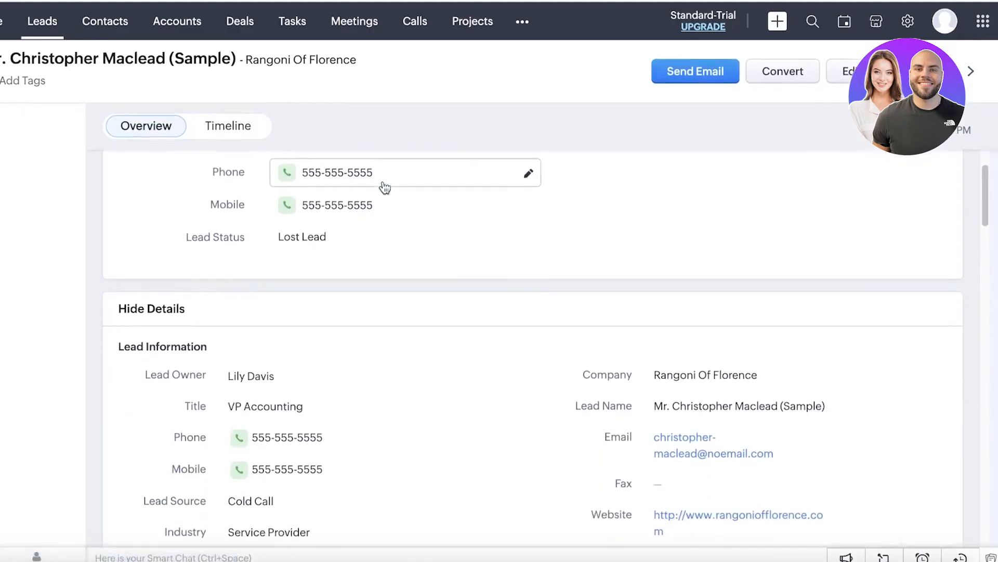
{"action": "scroll", "coordinate": [621, 252], "scroll_direction": "down", "scroll_amount": 15}
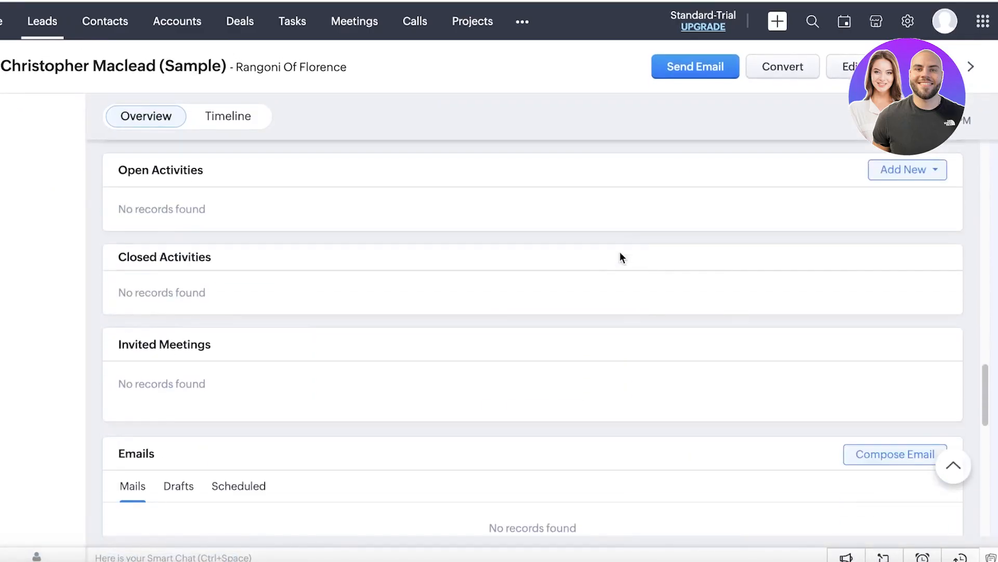
{"action": "left_click", "coordinate": [241, 115]}
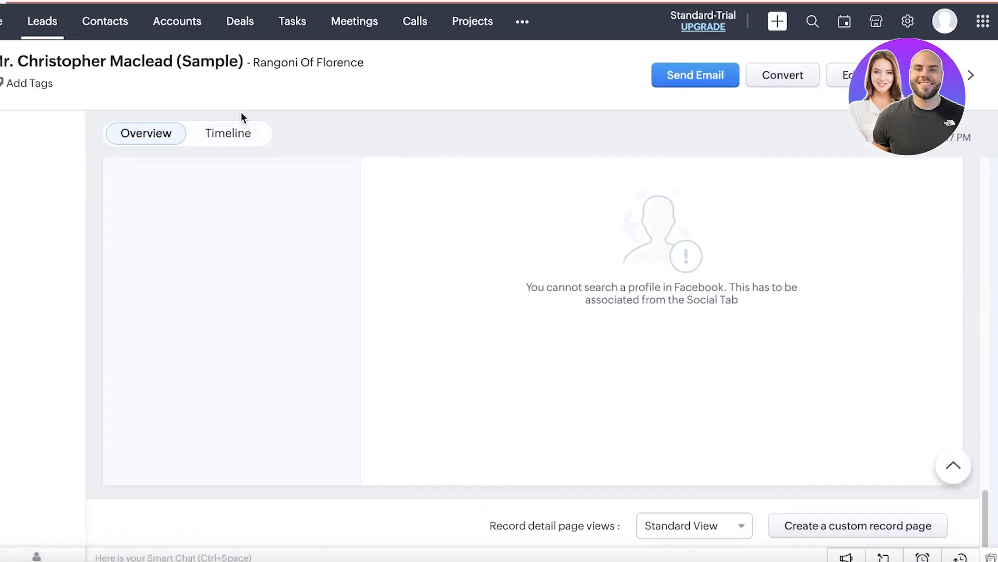
{"action": "left_click", "coordinate": [178, 140]}
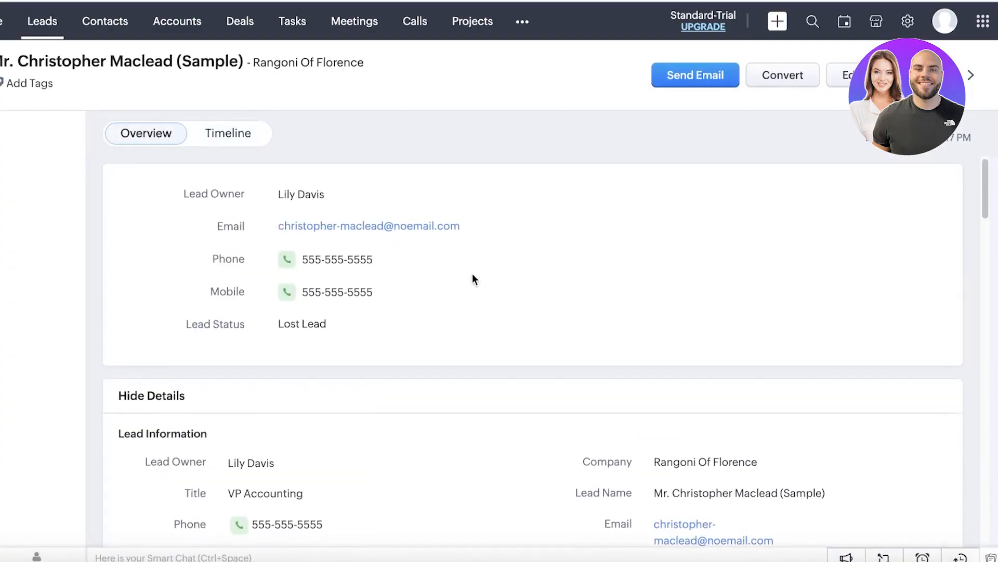
{"action": "left_click", "coordinate": [894, 75]}
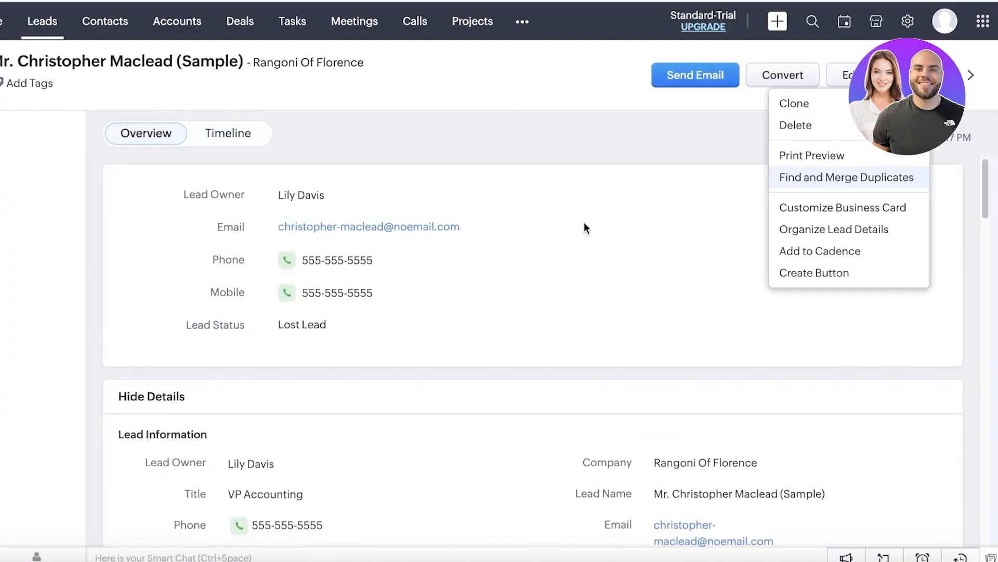
{"action": "left_click", "coordinate": [564, 225]}
{"action": "scroll", "coordinate": [242, 213], "scroll_direction": "down", "scroll_amount": 3}
{"action": "scroll", "coordinate": [244, 226], "scroll_direction": "down", "scroll_amount": 3}
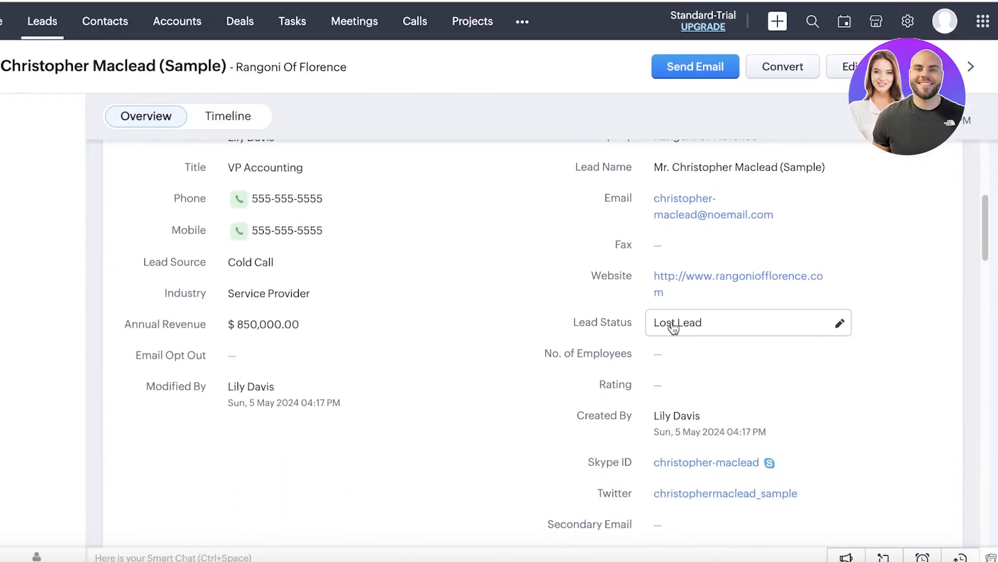
{"action": "left_click", "coordinate": [755, 323]}
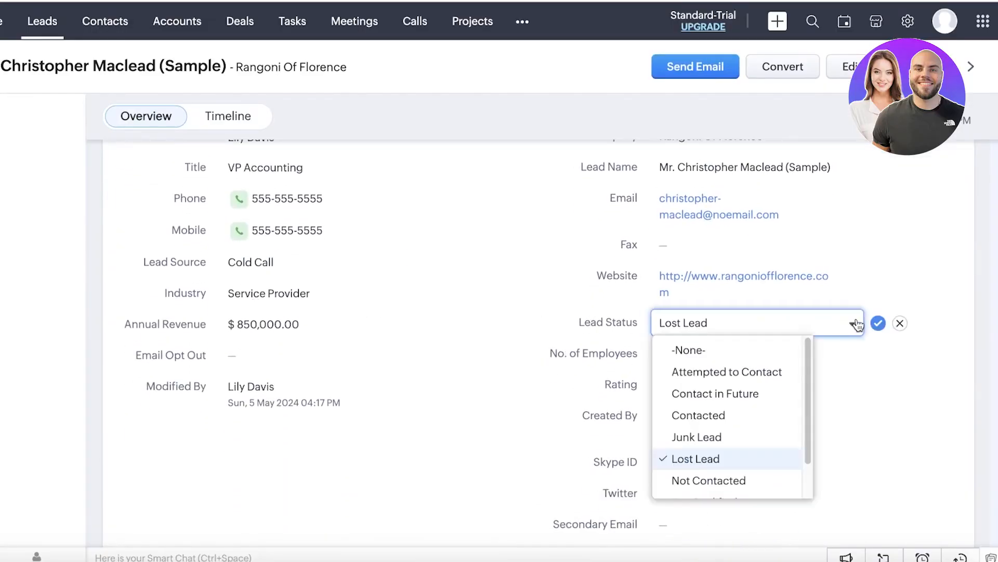
{"action": "left_click", "coordinate": [876, 325]}
{"action": "left_click", "coordinate": [844, 325]}
{"action": "left_click", "coordinate": [877, 326]}
{"action": "left_click", "coordinate": [877, 326]}
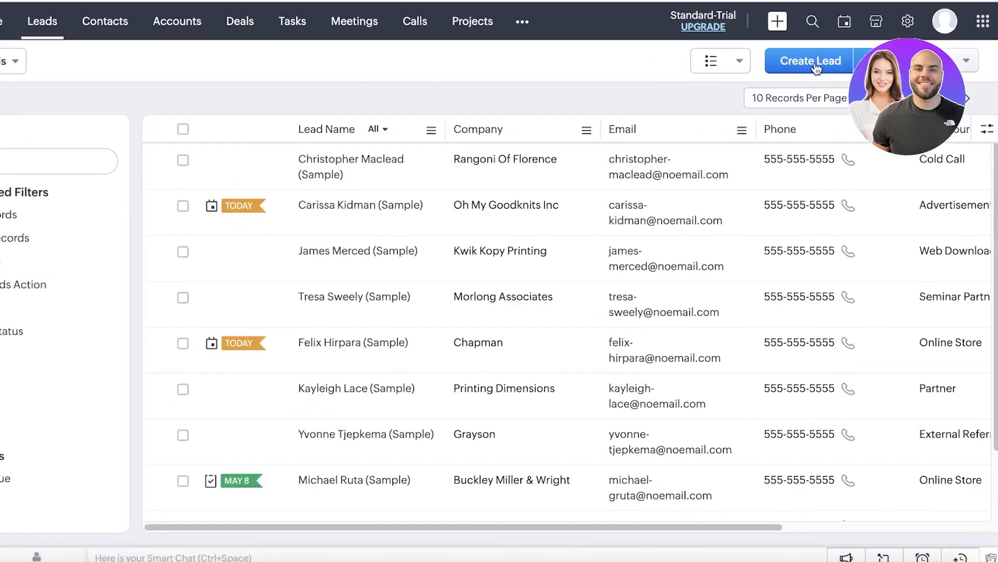
Step: Open Setup, search 'pip', go to Pipelines and start a new pipeline
{"action": "left_click", "coordinate": [908, 22]}
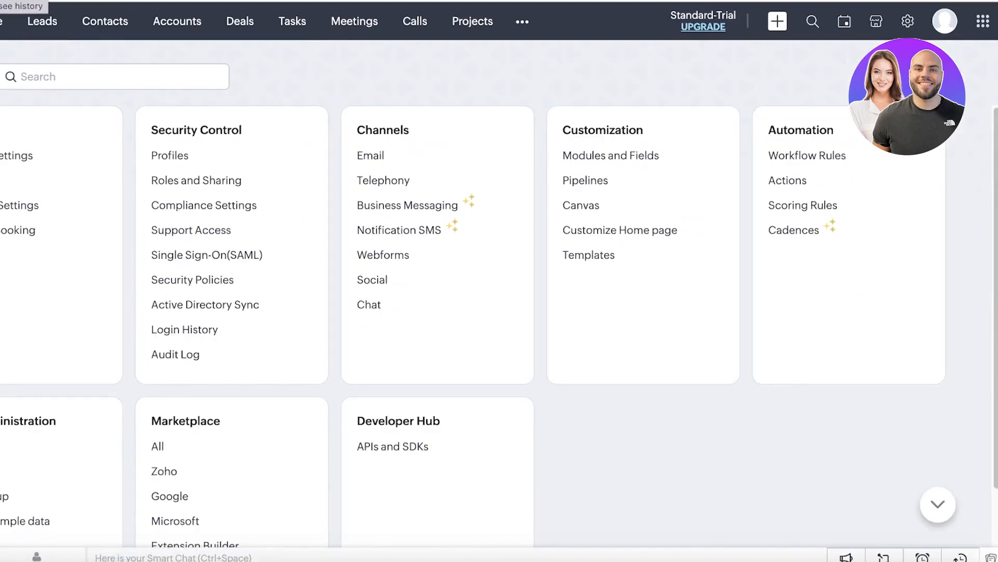
{"action": "key", "text": "alt+Left"}
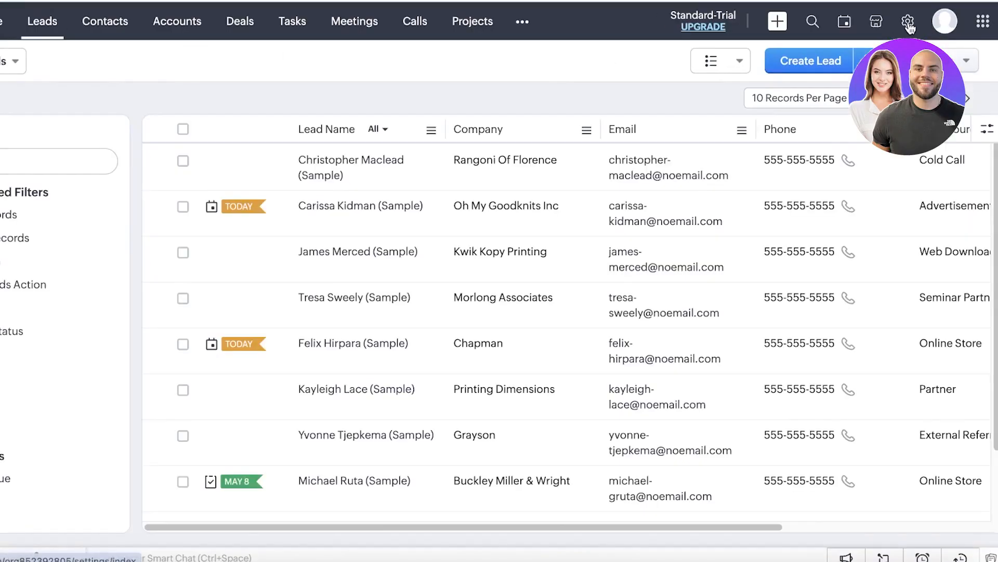
{"action": "left_click", "coordinate": [908, 22]}
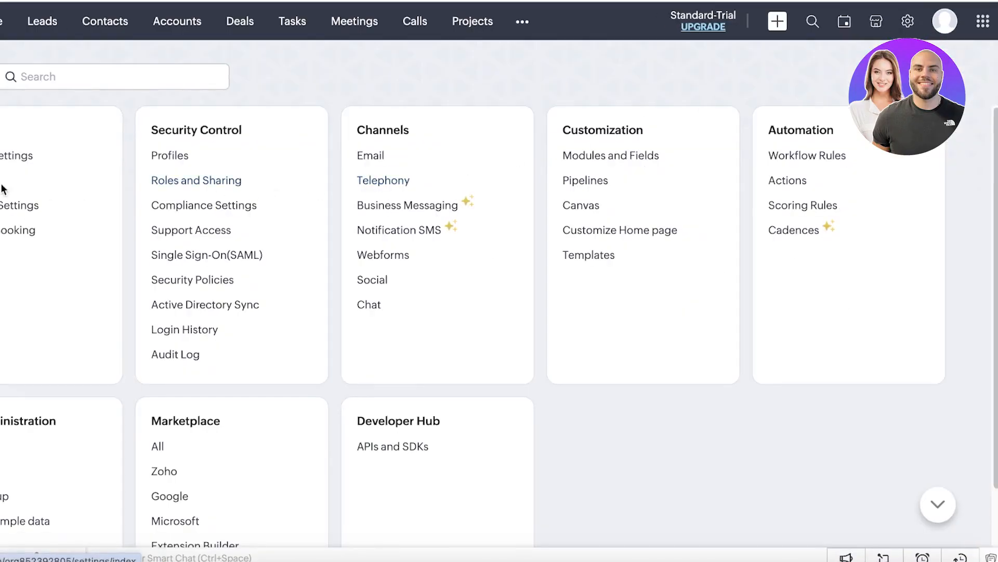
{"action": "scroll", "coordinate": [416, 291], "scroll_direction": "down", "scroll_amount": 1}
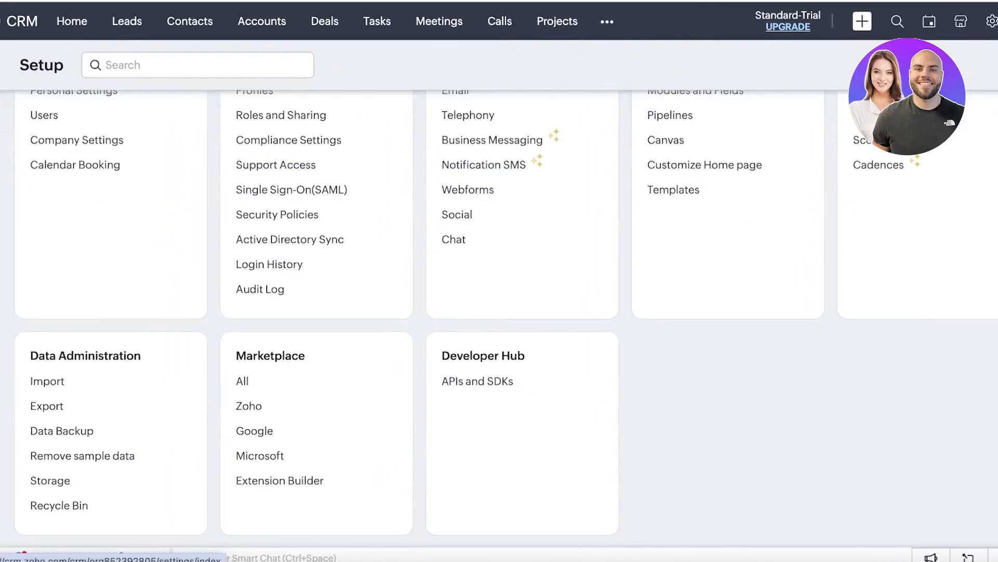
{"action": "scroll", "coordinate": [241, 208], "scroll_direction": "up", "scroll_amount": 2}
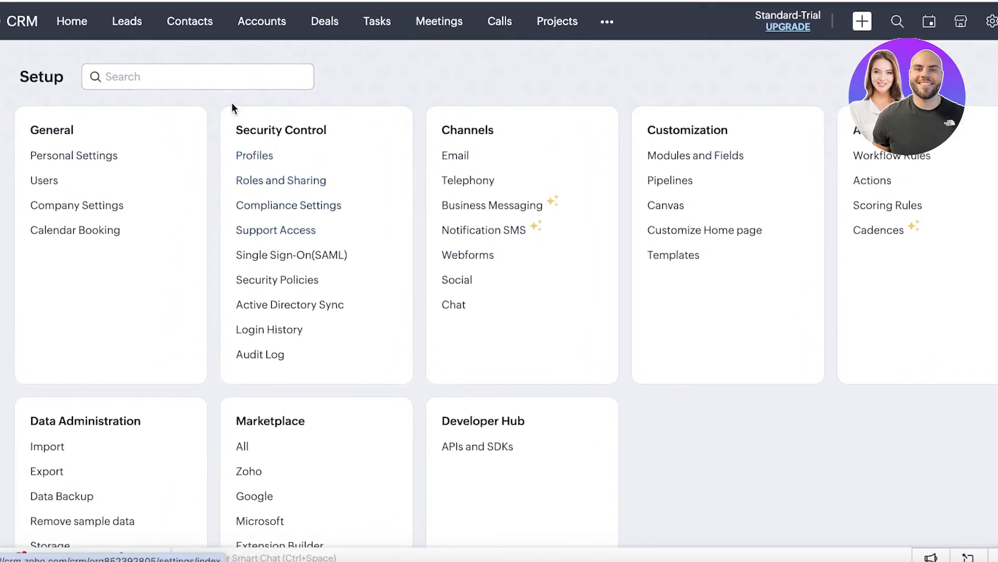
{"action": "left_click", "coordinate": [230, 78]}
{"action": "type", "text": "pip"}
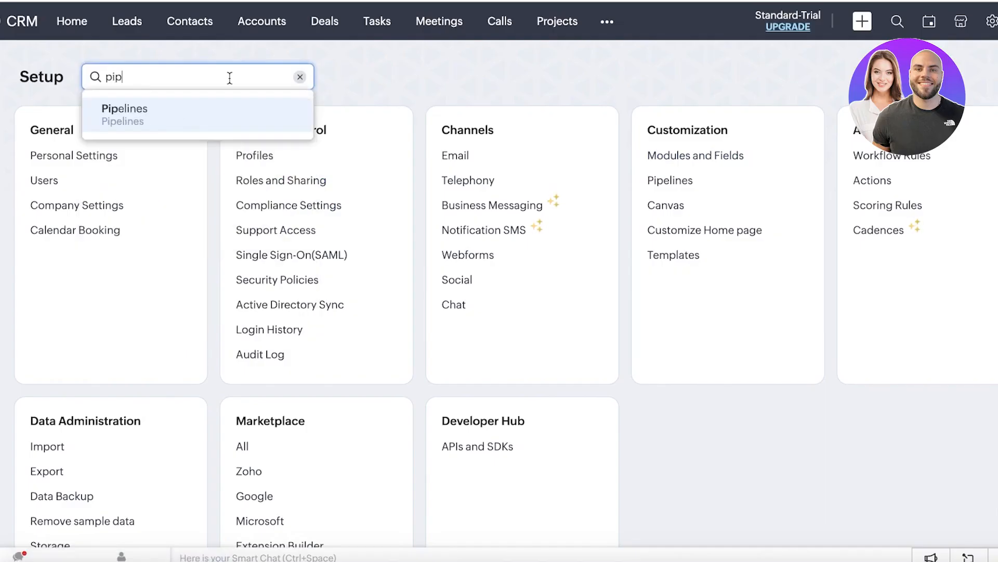
{"action": "left_click", "coordinate": [204, 115]}
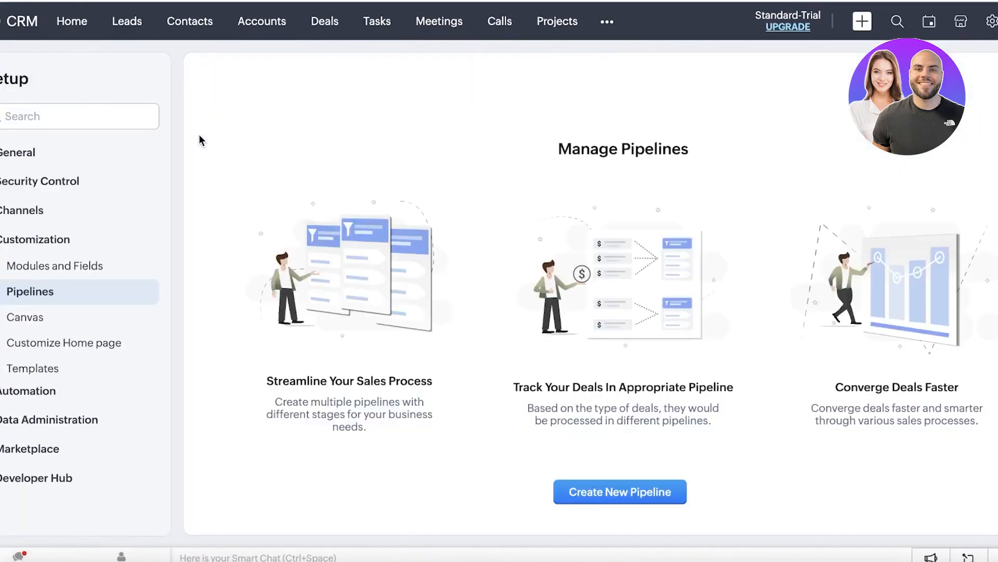
{"action": "left_click", "coordinate": [618, 481]}
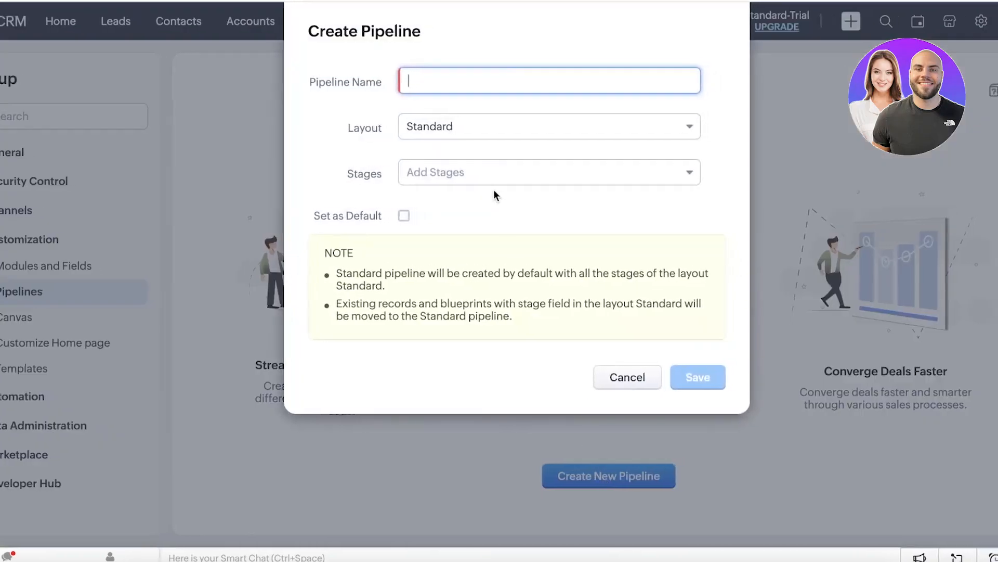
Step: Name the new pipeline 'Sales Pipeline' and keep the Standard layout
{"action": "type", "text": "Sales Pipeline"}
{"action": "left_click", "coordinate": [489, 134]}
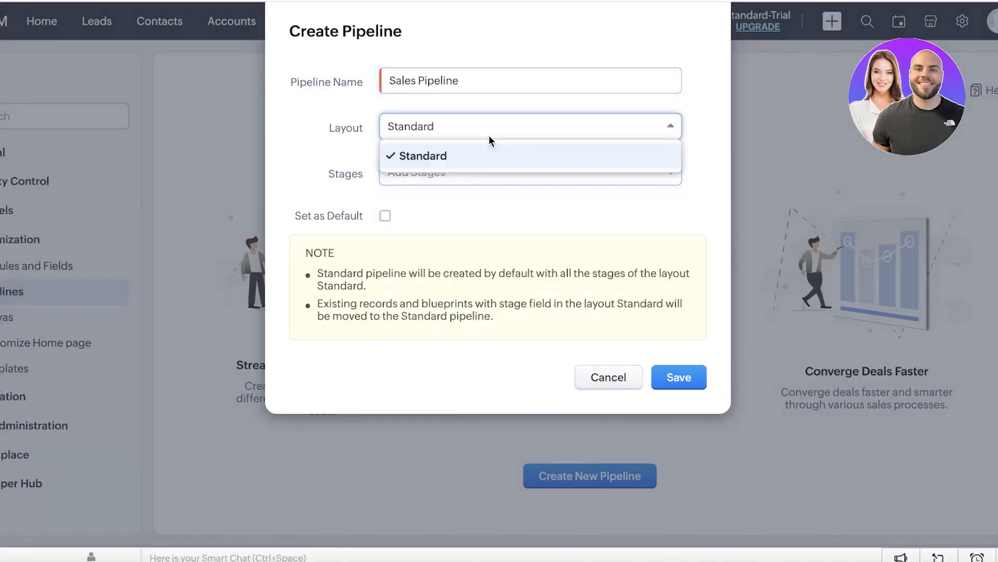
{"action": "left_click", "coordinate": [475, 156]}
Step: Add stages Qualification, Needs Analysis, Value Proposition, Proposal/Price Quote, Negotiation/Review, Closed Won, Closed Lost
{"action": "left_click", "coordinate": [455, 172]}
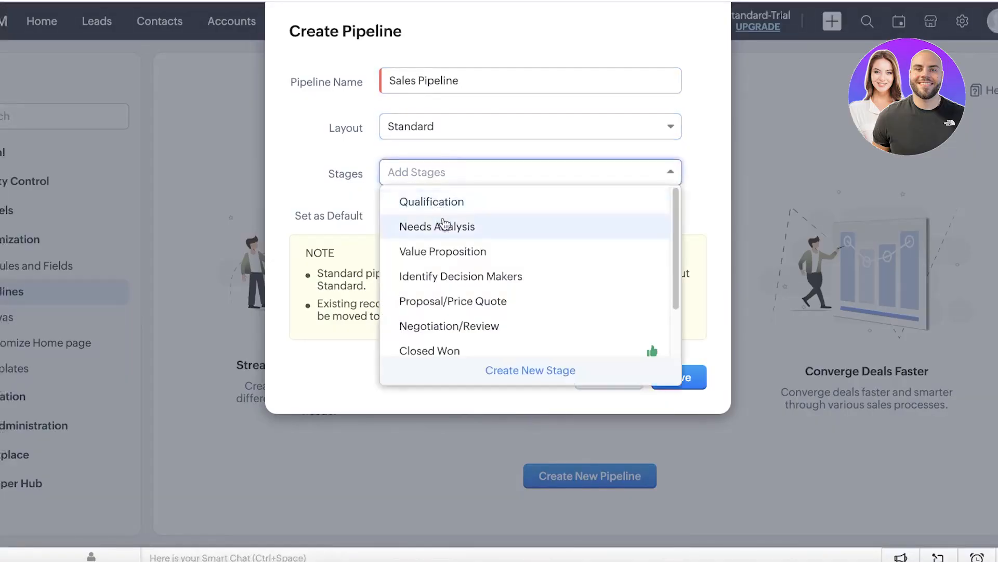
{"action": "scroll", "coordinate": [451, 249], "scroll_direction": "down", "scroll_amount": 1}
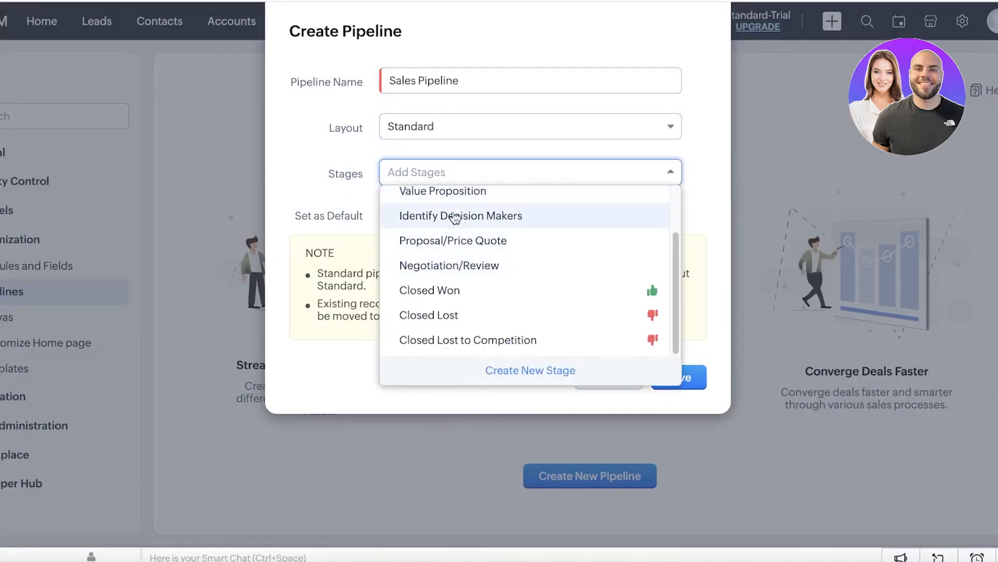
{"action": "scroll", "coordinate": [437, 209], "scroll_direction": "up", "scroll_amount": 1}
{"action": "left_click", "coordinate": [421, 207]}
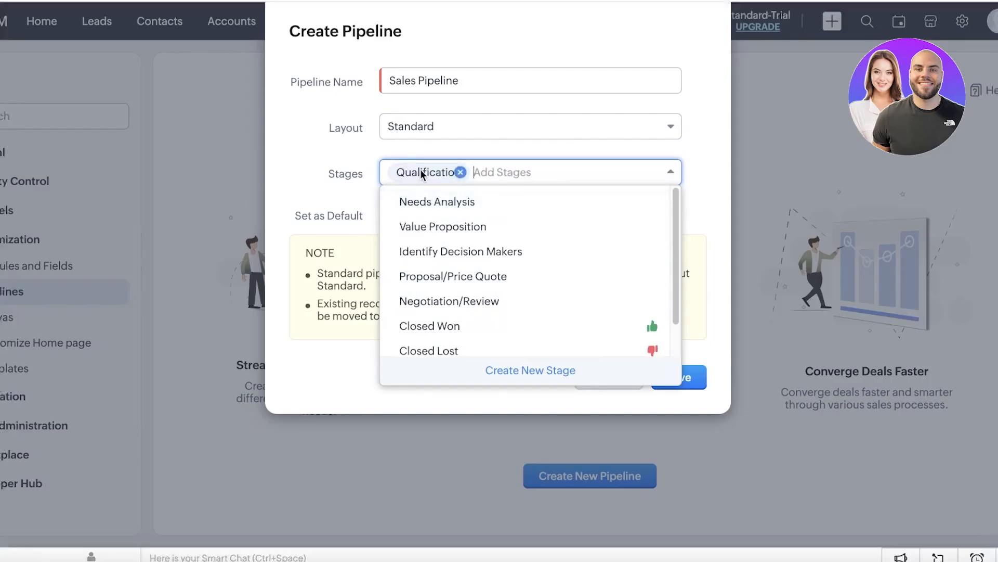
{"action": "left_click", "coordinate": [445, 202]}
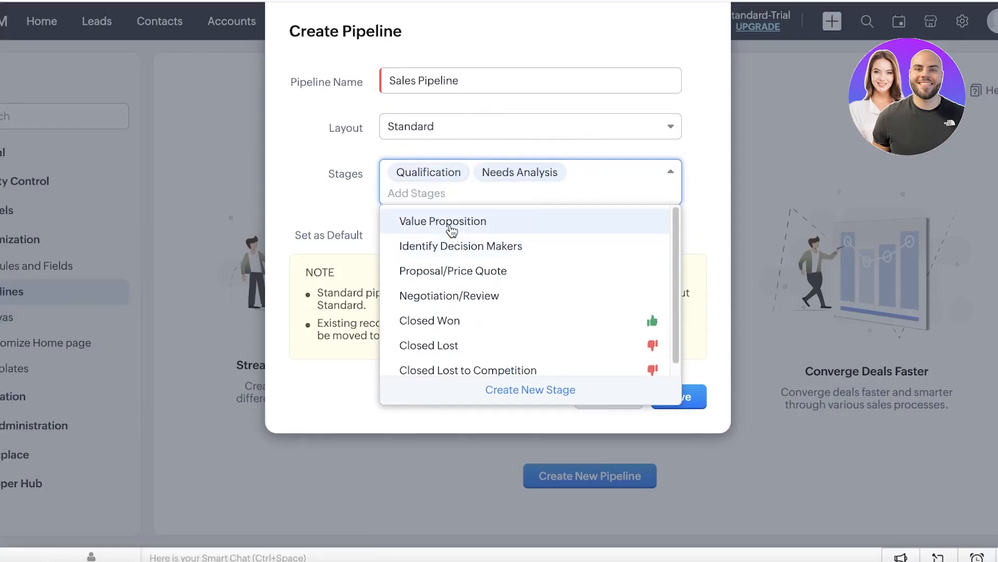
{"action": "left_click", "coordinate": [453, 230]}
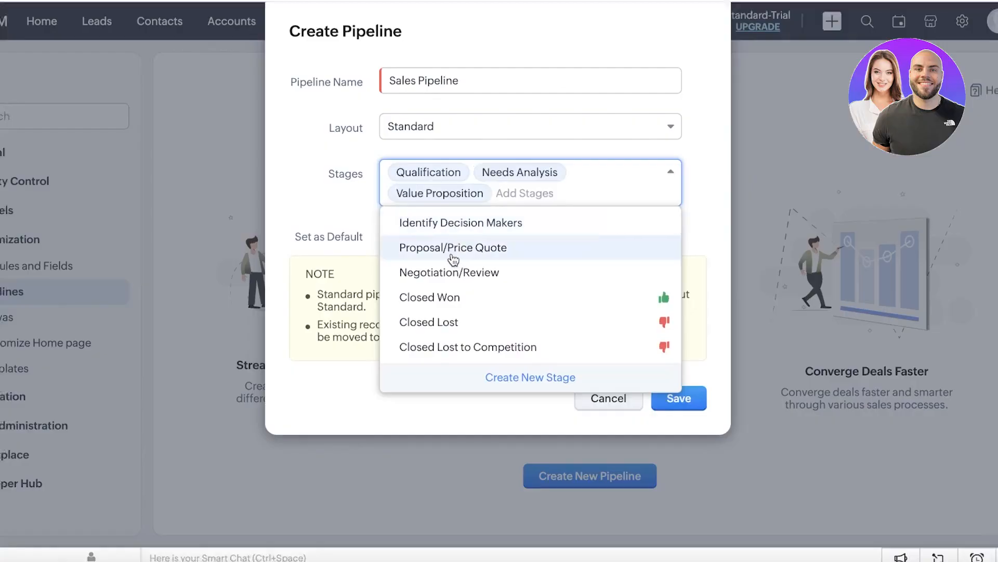
{"action": "left_click", "coordinate": [453, 250]}
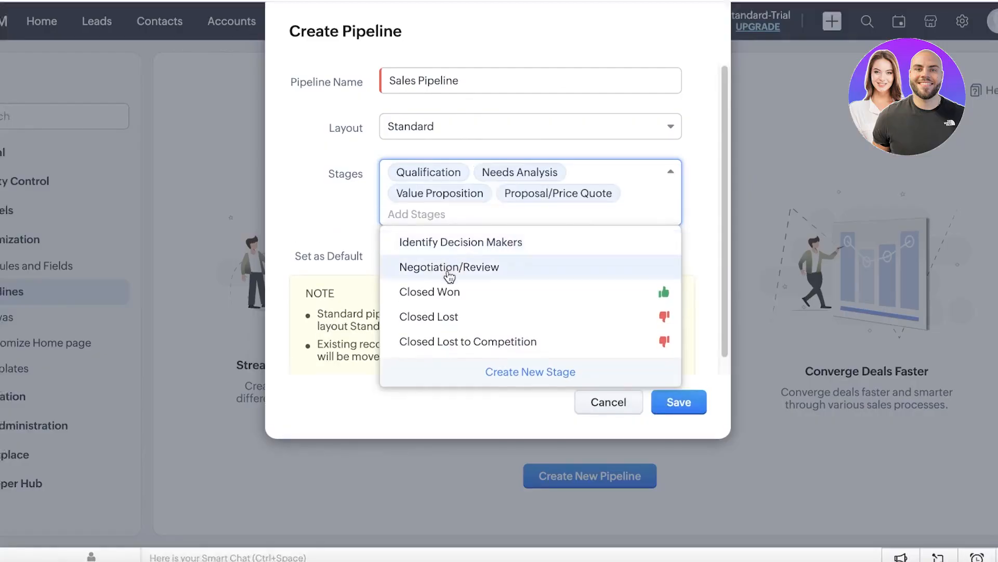
{"action": "left_click", "coordinate": [450, 276]}
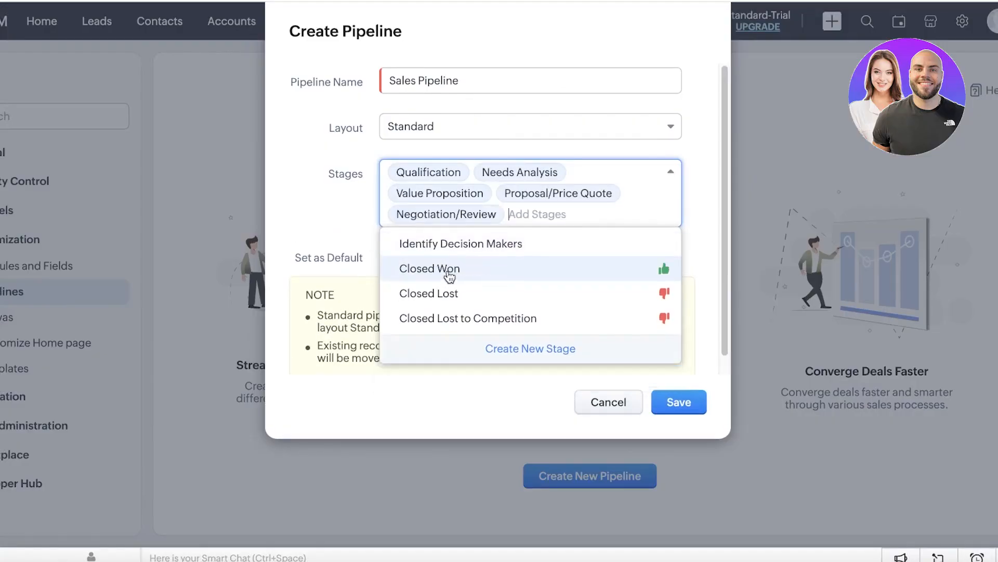
{"action": "left_click", "coordinate": [448, 271]}
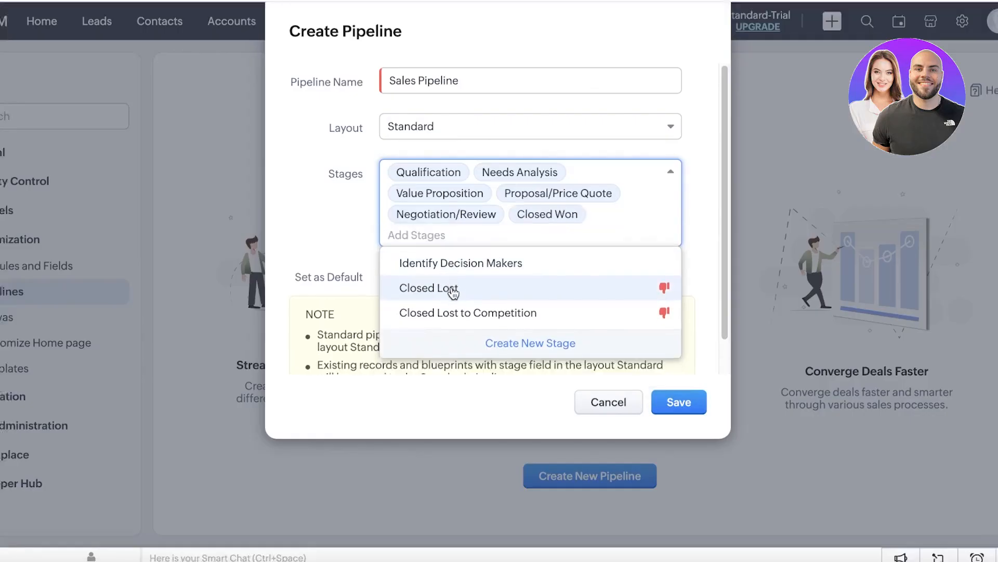
{"action": "left_click", "coordinate": [452, 288]}
{"action": "left_click", "coordinate": [575, 319]}
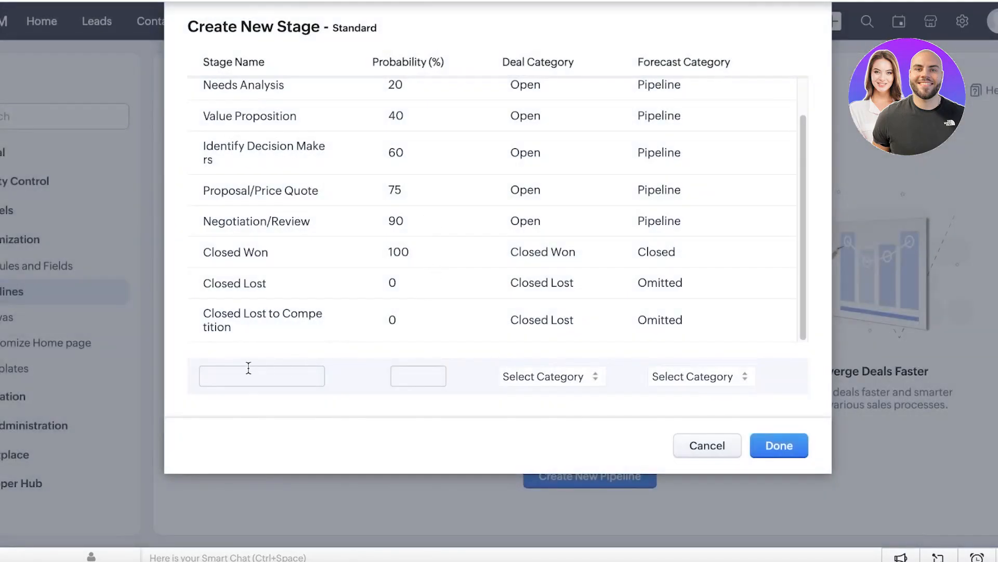
Step: Create a custom stage 'Negotiation I' with Open deal category and 45% probability
{"action": "scroll", "coordinate": [294, 234], "scroll_direction": "up", "scroll_amount": 1}
{"action": "left_click", "coordinate": [273, 378]}
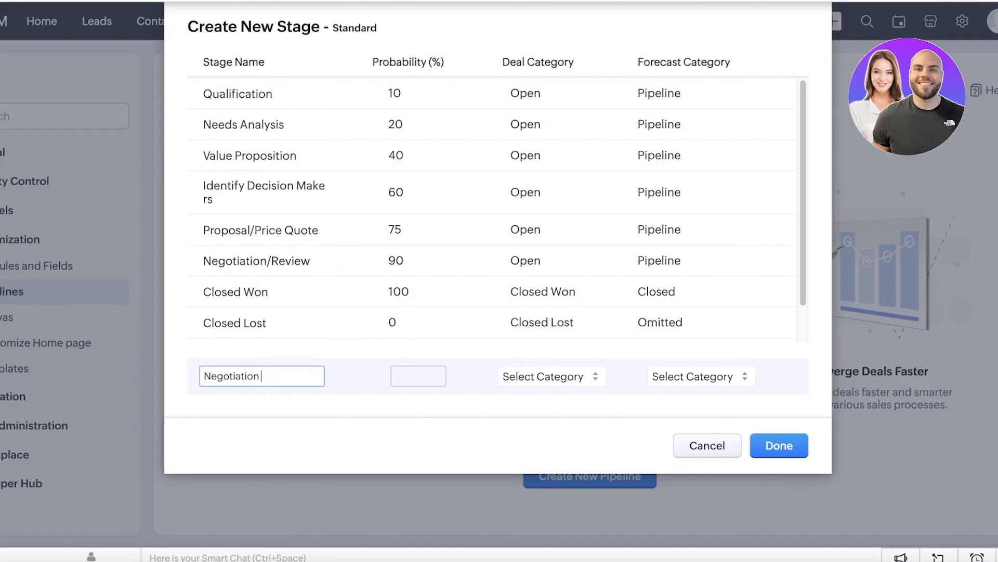
{"action": "left_click", "coordinate": [546, 376]}
{"action": "left_click", "coordinate": [520, 376]}
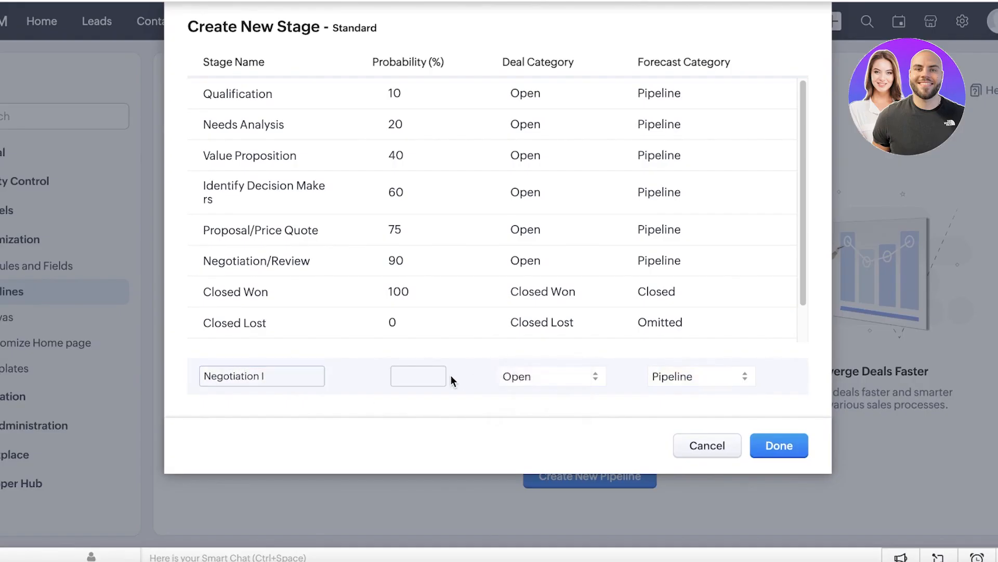
{"action": "left_click", "coordinate": [411, 374]}
{"action": "left_click", "coordinate": [780, 445]}
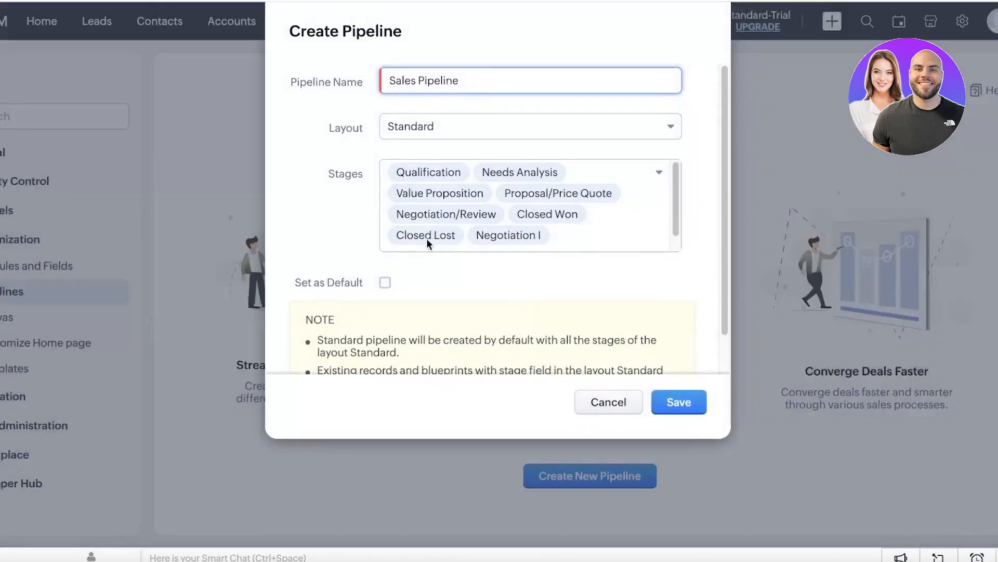
Step: Close the stage list and save Sales Pipeline with its eight stages
{"action": "left_click", "coordinate": [521, 237]}
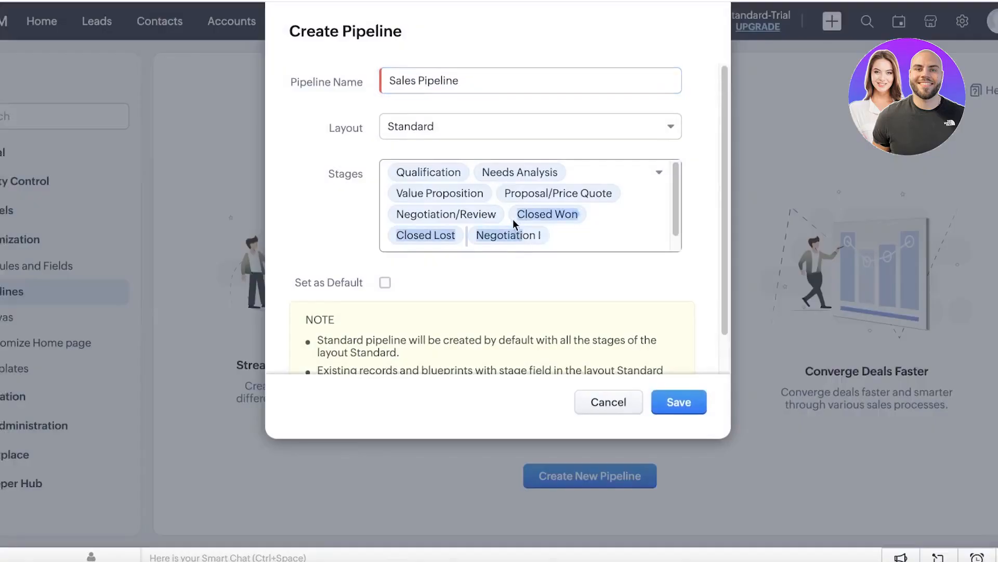
{"action": "scroll", "coordinate": [627, 218], "scroll_direction": "up", "scroll_amount": 1}
{"action": "scroll", "coordinate": [629, 217], "scroll_direction": "down", "scroll_amount": 1}
{"action": "scroll", "coordinate": [622, 225], "scroll_direction": "up", "scroll_amount": 1}
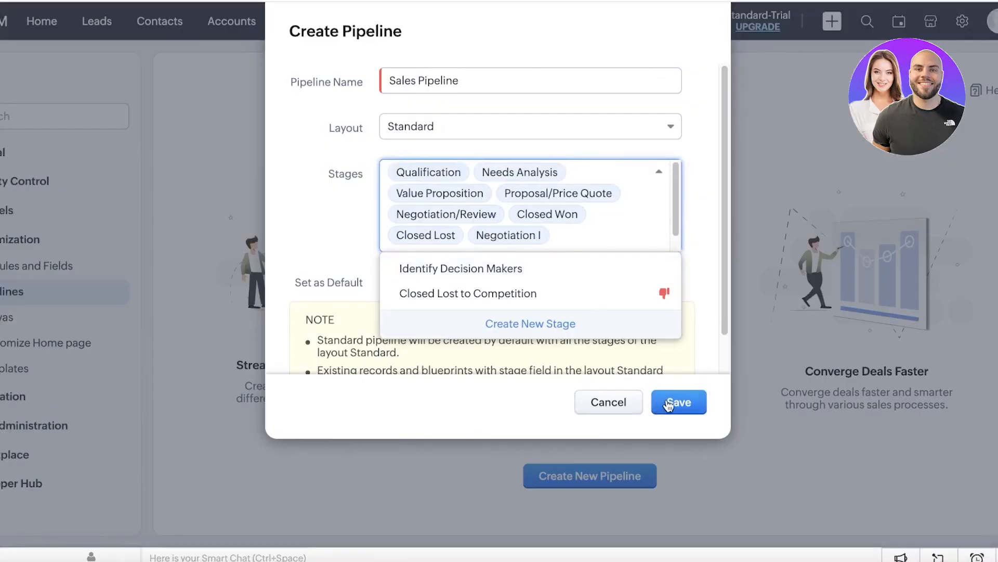
{"action": "left_click", "coordinate": [333, 159]}
{"action": "left_click", "coordinate": [697, 400]}
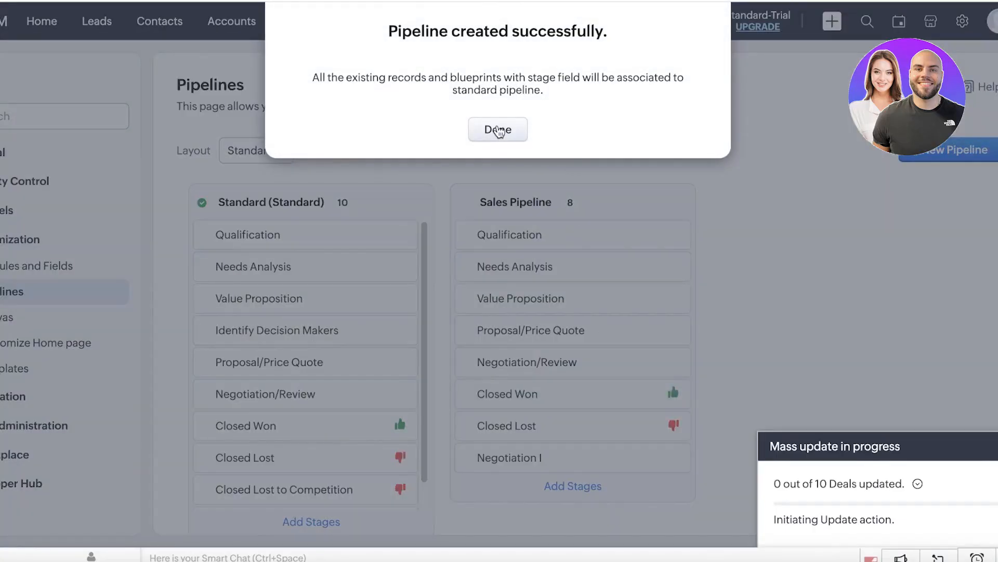
Step: Drag Negotiation I above Proposal/Price Quote in Sales Pipeline and save the stage order
{"action": "left_click", "coordinate": [498, 130]}
{"action": "scroll", "coordinate": [572, 323], "scroll_direction": "down", "scroll_amount": 1}
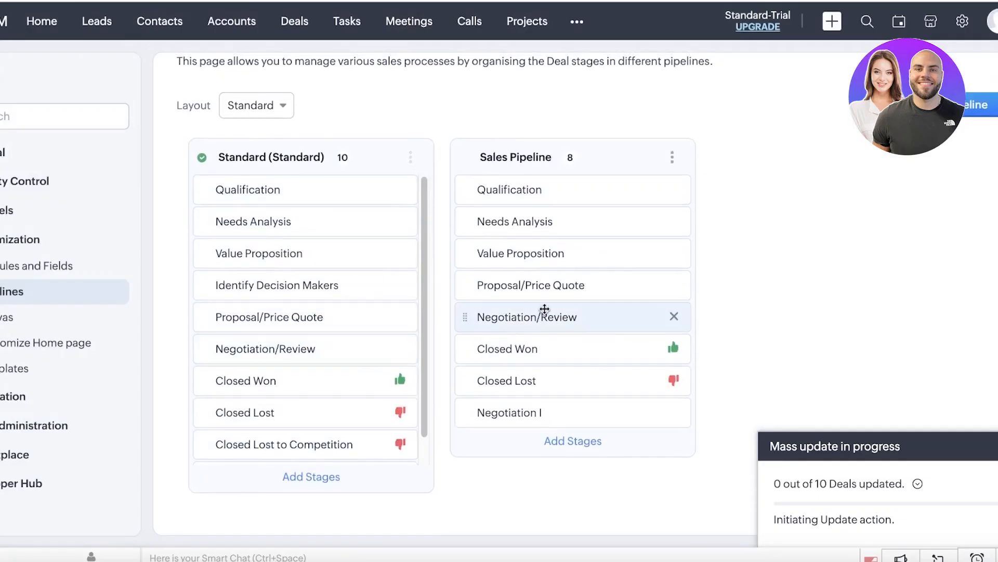
{"action": "mouse_move", "coordinate": [466, 319]}
{"action": "left_mouse_down"}
{"action": "mouse_move", "coordinate": [473, 248]}
{"action": "mouse_move", "coordinate": [457, 336]}
{"action": "left_mouse_up"}
{"action": "left_click_drag", "start_coordinate": [458, 412], "coordinate": [468, 284]}
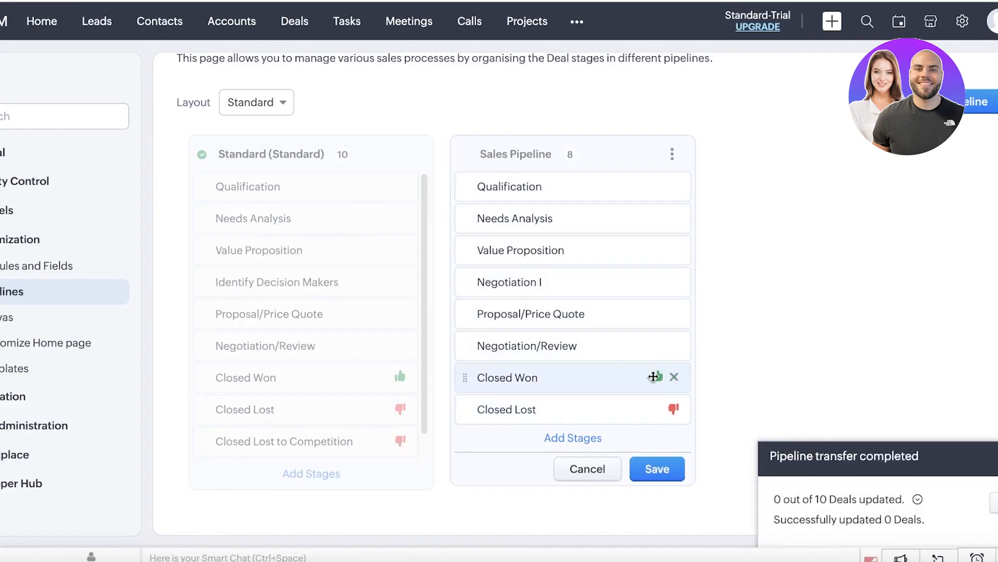
{"action": "left_click", "coordinate": [674, 472]}
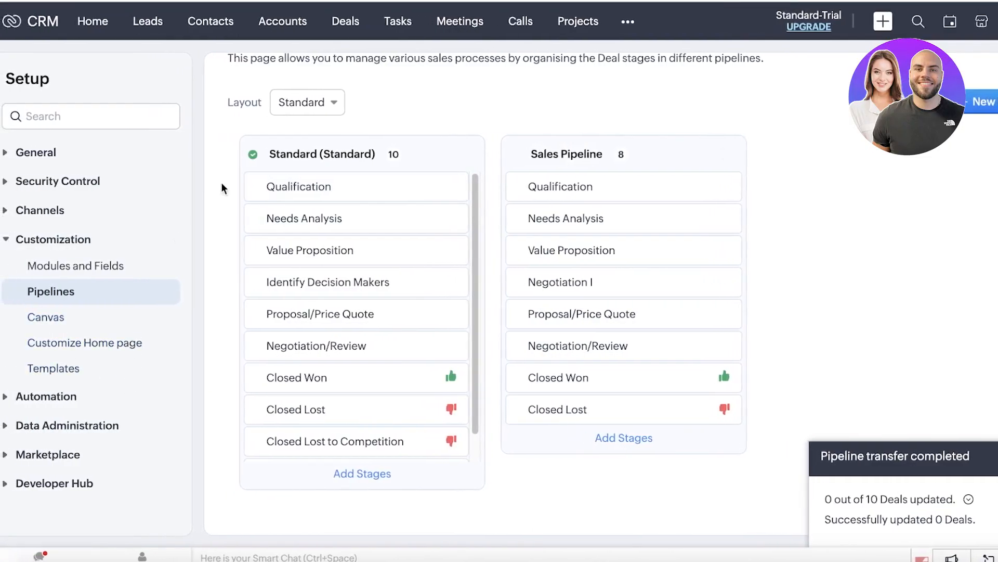
{"action": "left_click", "coordinate": [578, 21]}
Step: Leave Projects and browse the Setup overview's General, Customization and Data Administration categories
{"action": "left_click", "coordinate": [624, 22]}
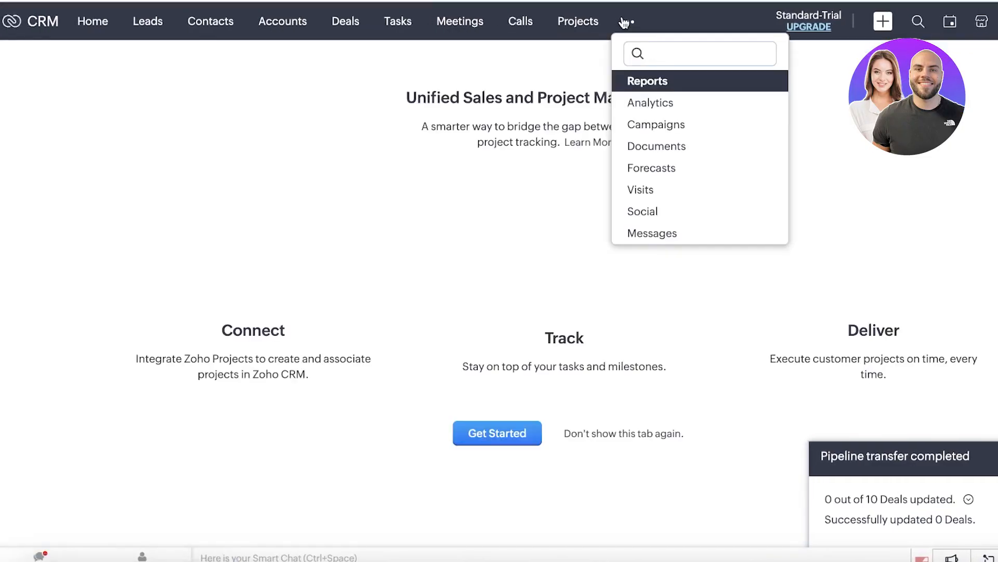
{"action": "left_click", "coordinate": [36, 1]}
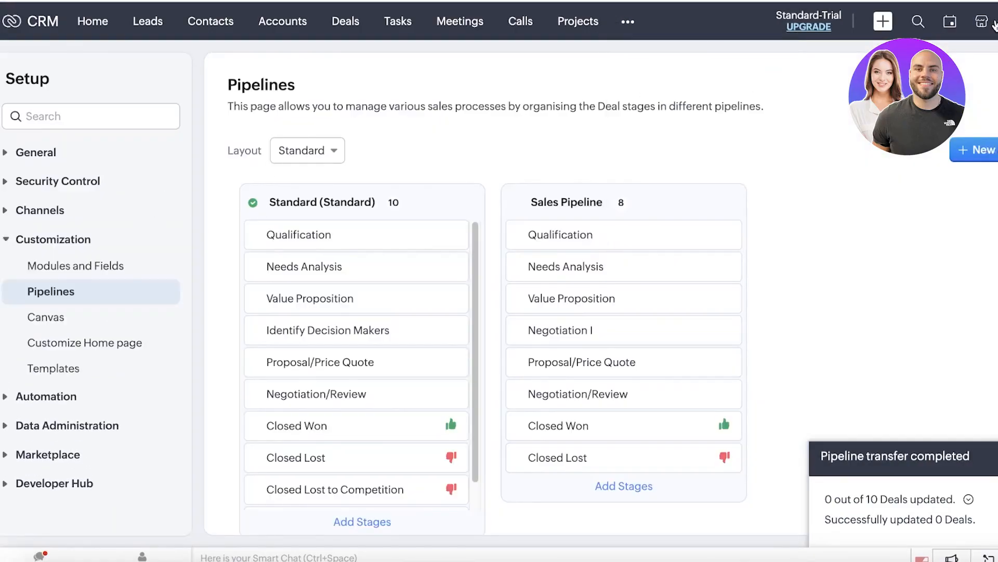
{"action": "left_click", "coordinate": [993, 22]}
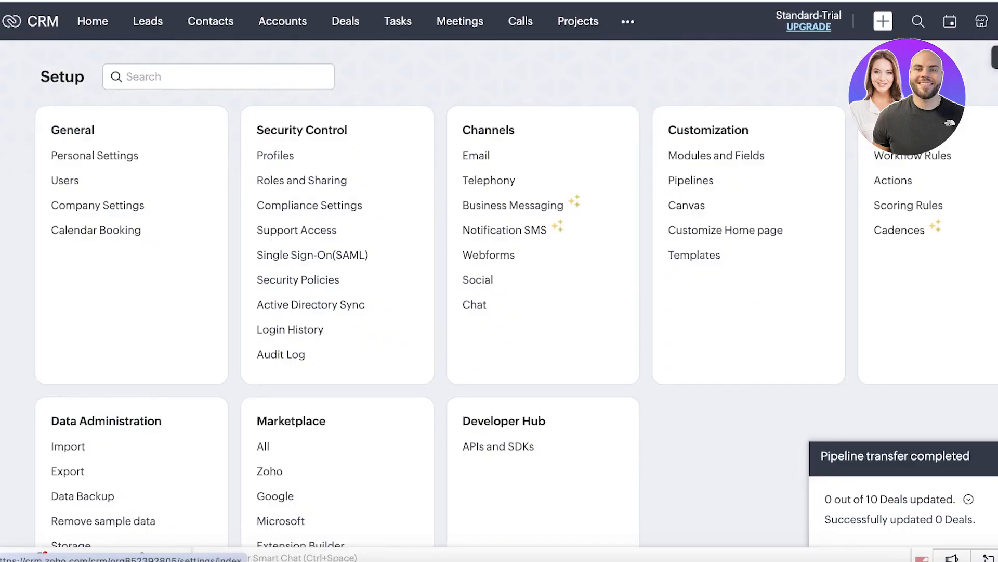
{"action": "scroll", "coordinate": [186, 184], "scroll_direction": "down", "scroll_amount": 2}
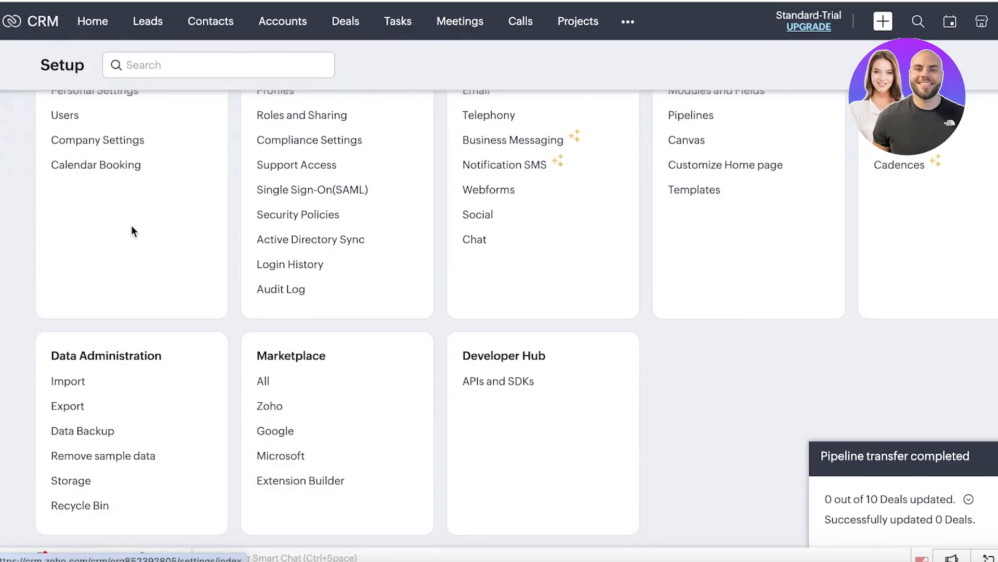
{"action": "scroll", "coordinate": [125, 231], "scroll_direction": "up", "scroll_amount": 2}
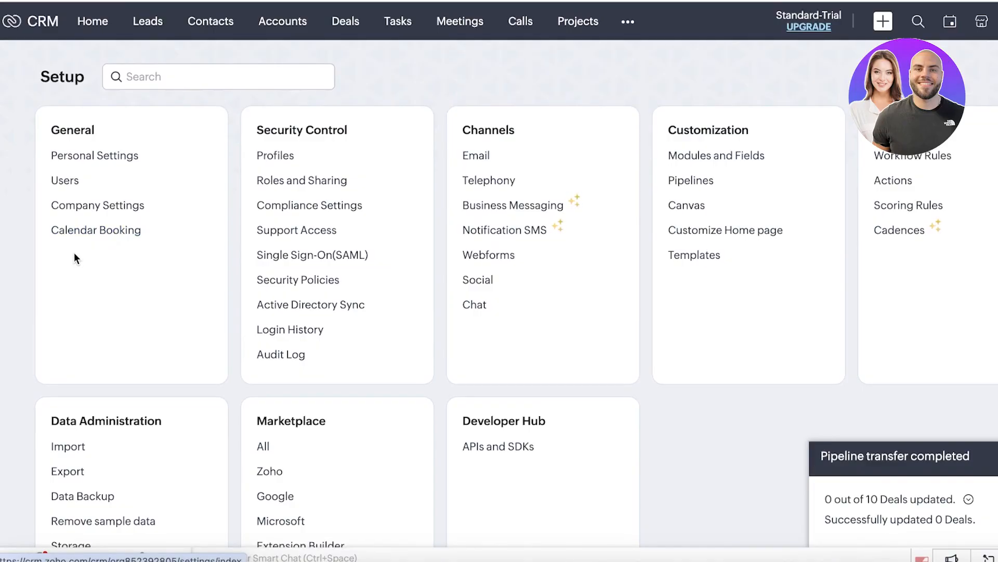
{"action": "scroll", "coordinate": [74, 255], "scroll_direction": "down", "scroll_amount": 1}
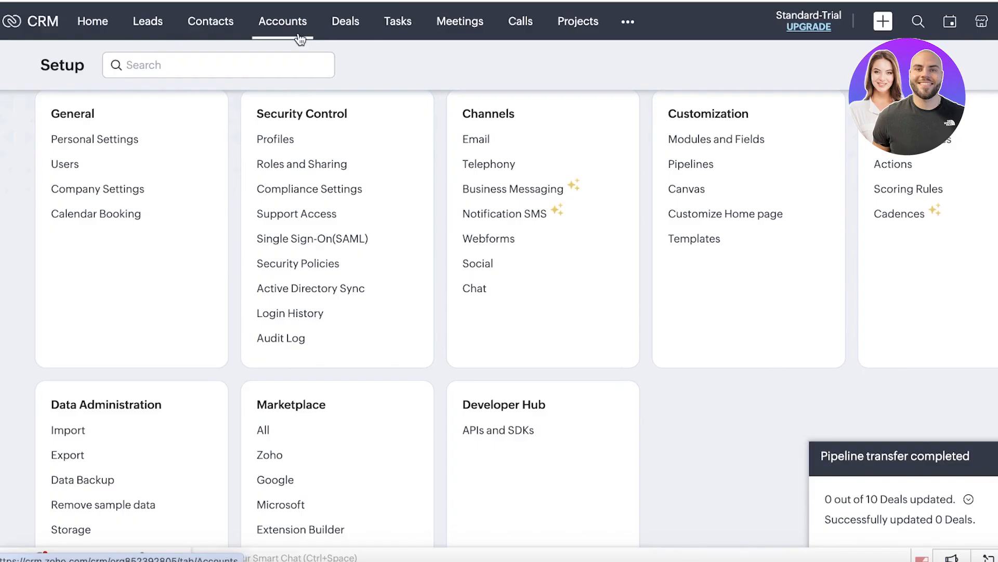
Step: Start a new account in Accounts, entering an initial account name and keeping the current owner
{"action": "left_click", "coordinate": [283, 21]}
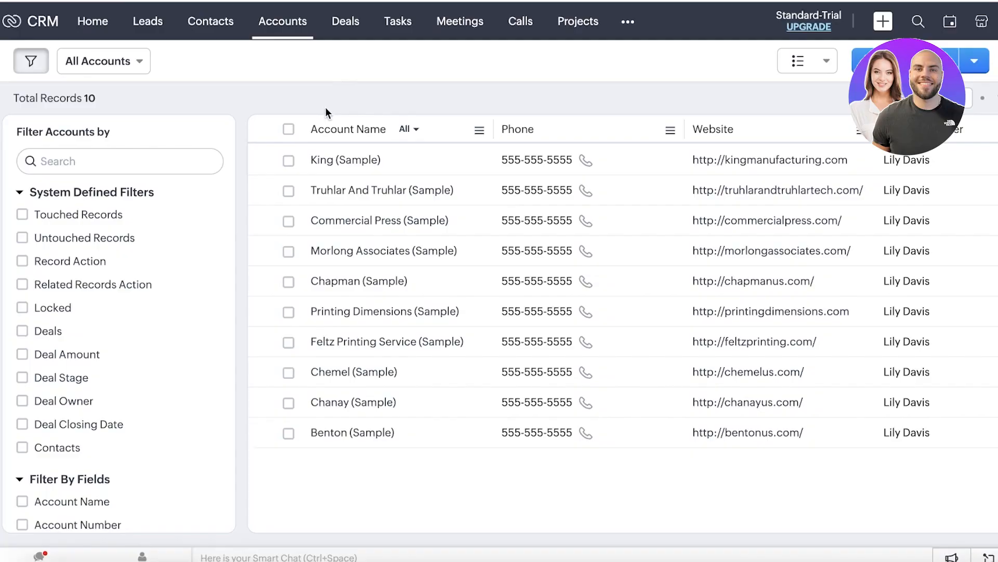
{"action": "left_click", "coordinate": [905, 61]}
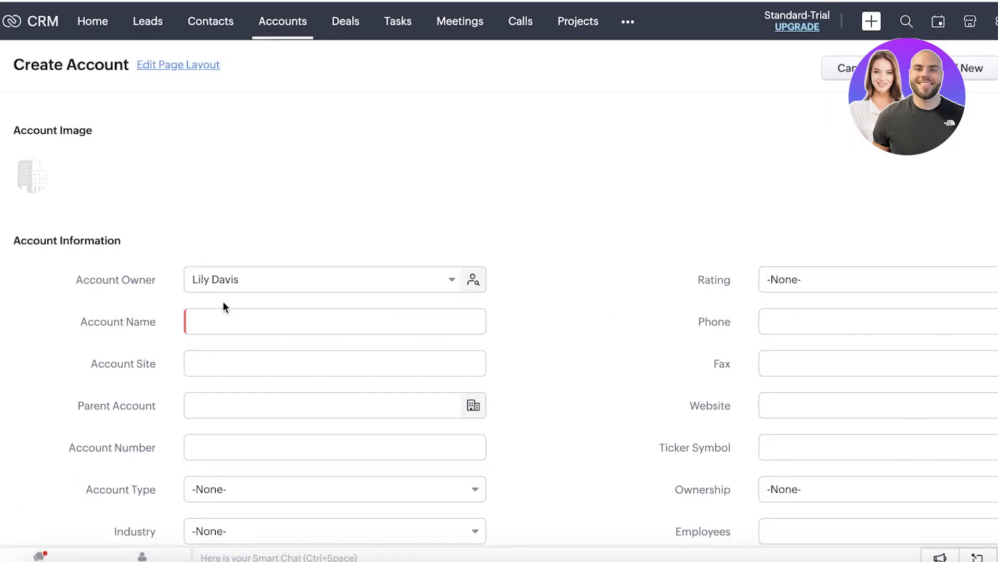
{"action": "left_click", "coordinate": [214, 327]}
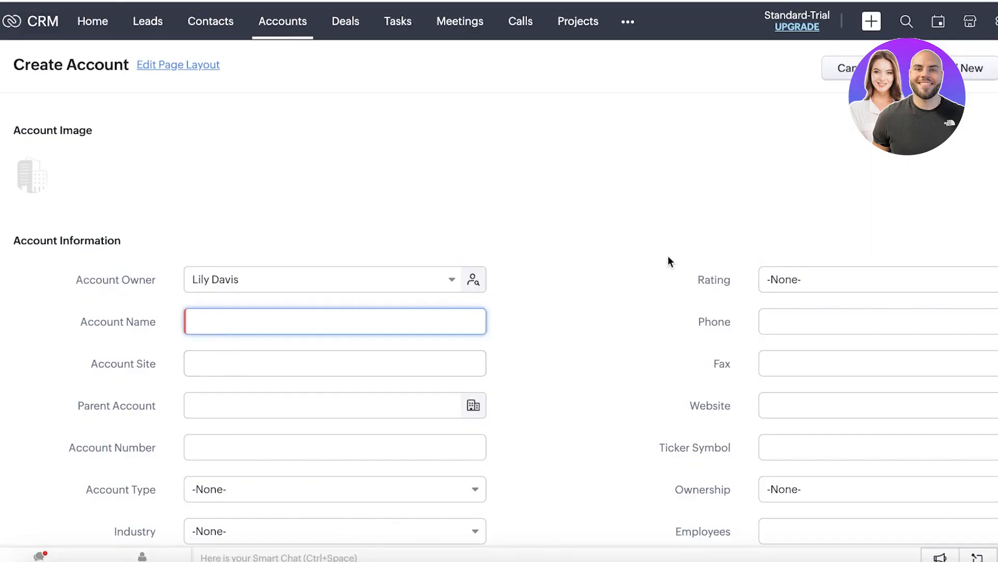
{"action": "type", "text": "ALissa Bakke"}
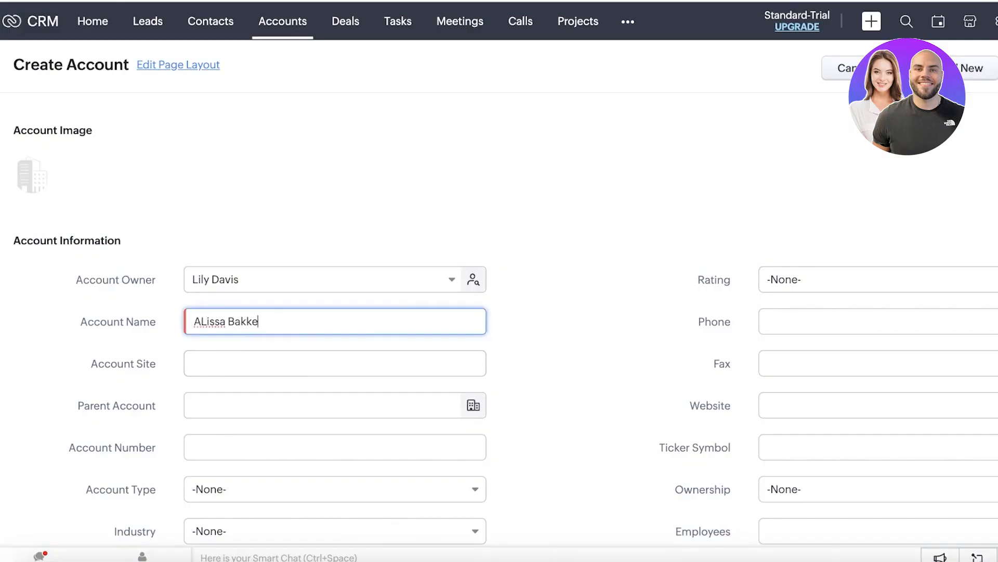
{"action": "key", "text": "BackSpace"}
{"action": "key", "text": "BackSpace"}
{"action": "type", "text": "ery"}
{"action": "left_click", "coordinate": [382, 288]}
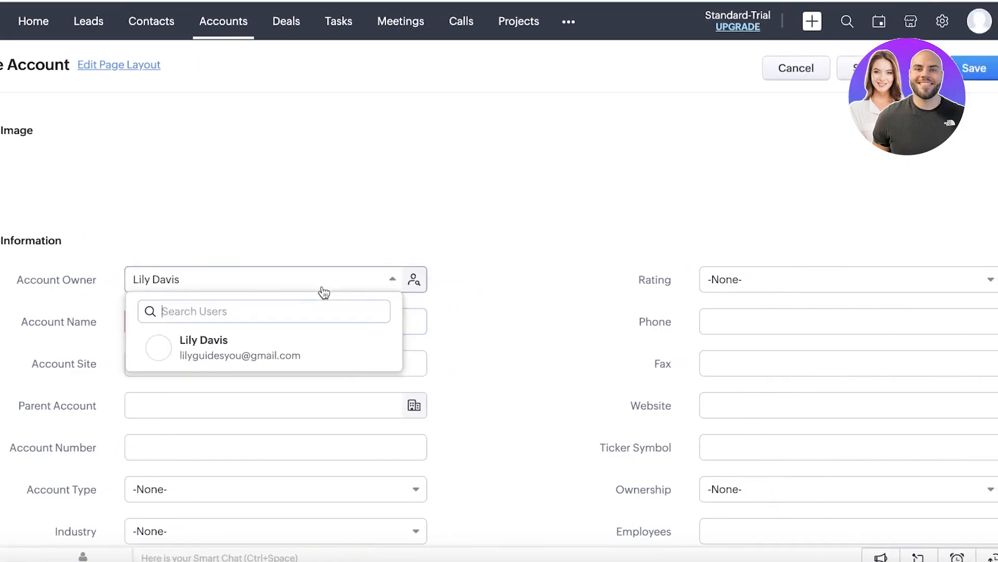
{"action": "left_click", "coordinate": [245, 347]}
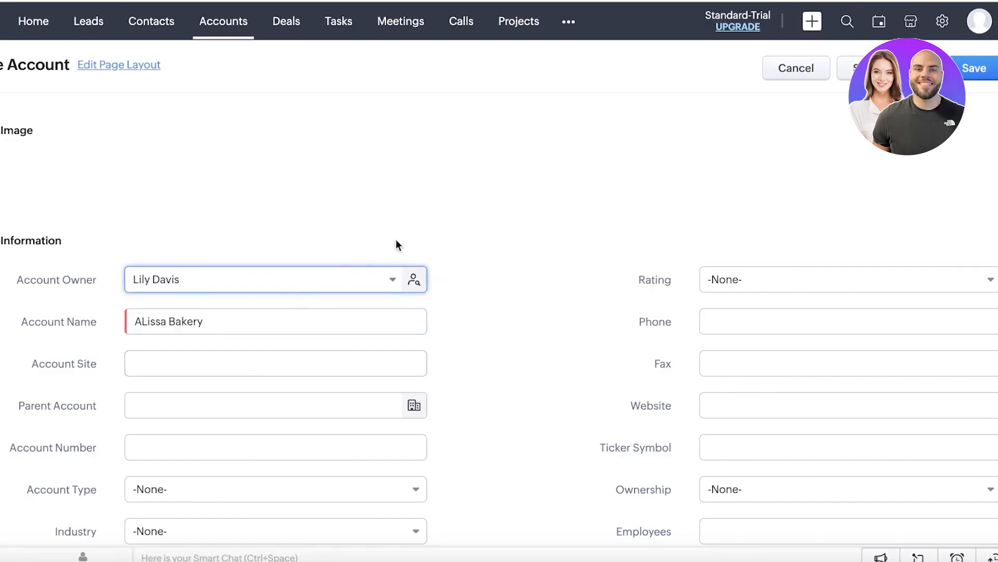
Step: Set the account rating to Active and account site to 'HERE', leaving parent account empty
{"action": "scroll", "coordinate": [397, 245], "scroll_direction": "down", "scroll_amount": 2}
{"action": "scroll", "coordinate": [397, 242], "scroll_direction": "down", "scroll_amount": 1}
{"action": "left_click", "coordinate": [710, 155]}
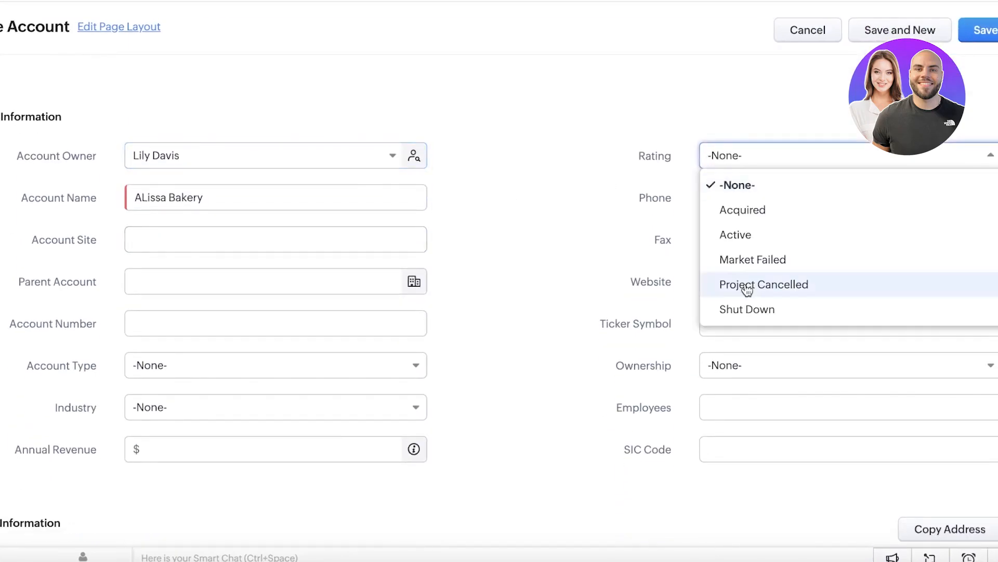
{"action": "left_click", "coordinate": [257, 232]}
{"action": "type", "text": "A"}
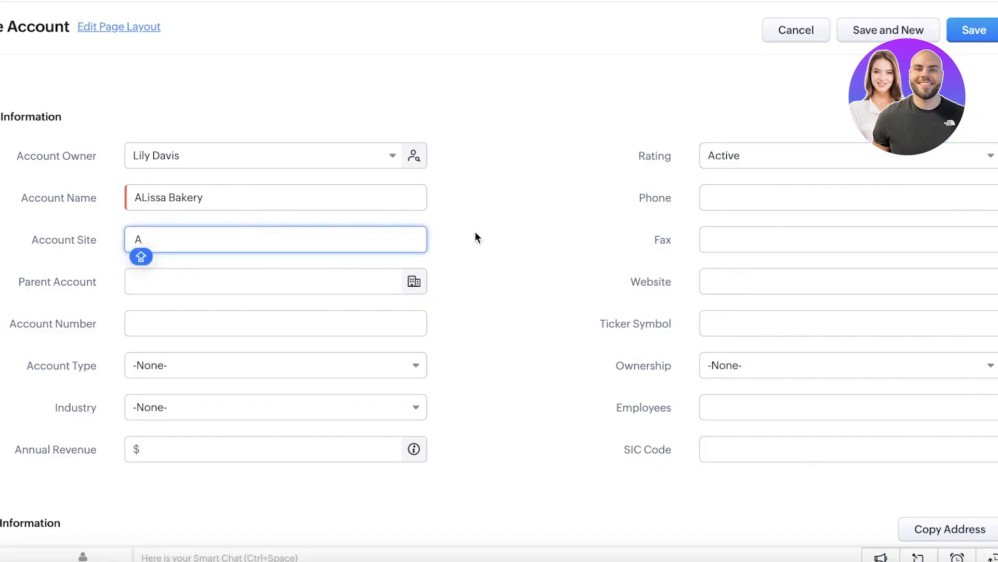
{"action": "key", "text": "BackSpace"}
{"action": "type", "text": "HERE"}
{"action": "left_click", "coordinate": [170, 279]}
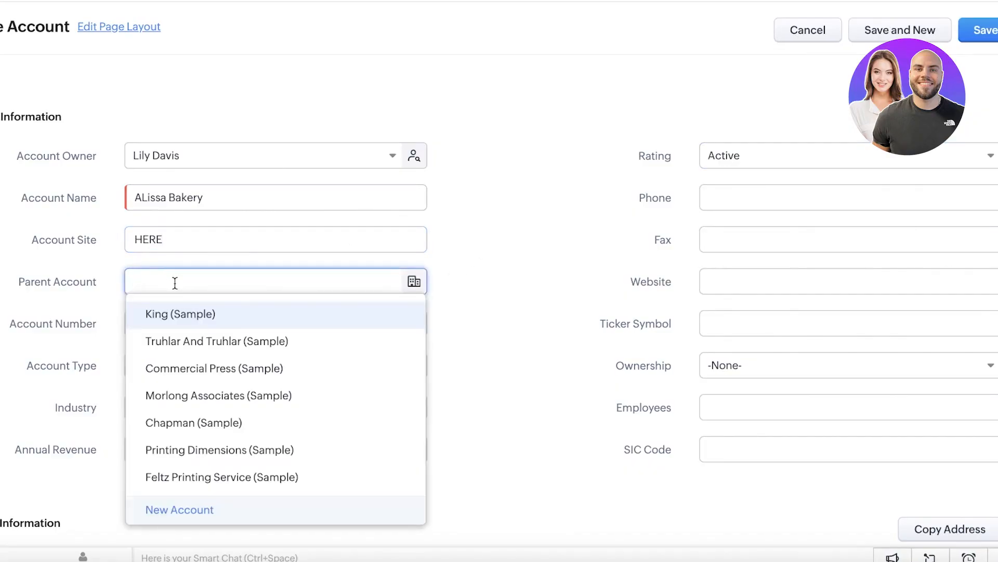
{"action": "left_click", "coordinate": [413, 294]}
Step: Set the account type to Vendor and industry to Large Enterprise
{"action": "left_click", "coordinate": [260, 363]}
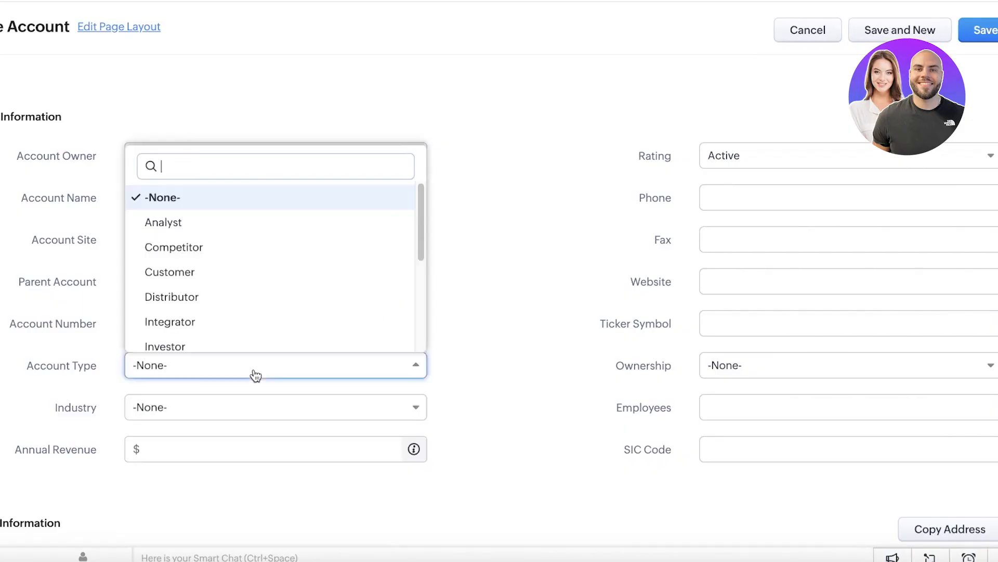
{"action": "scroll", "coordinate": [187, 291], "scroll_direction": "down", "scroll_amount": 3}
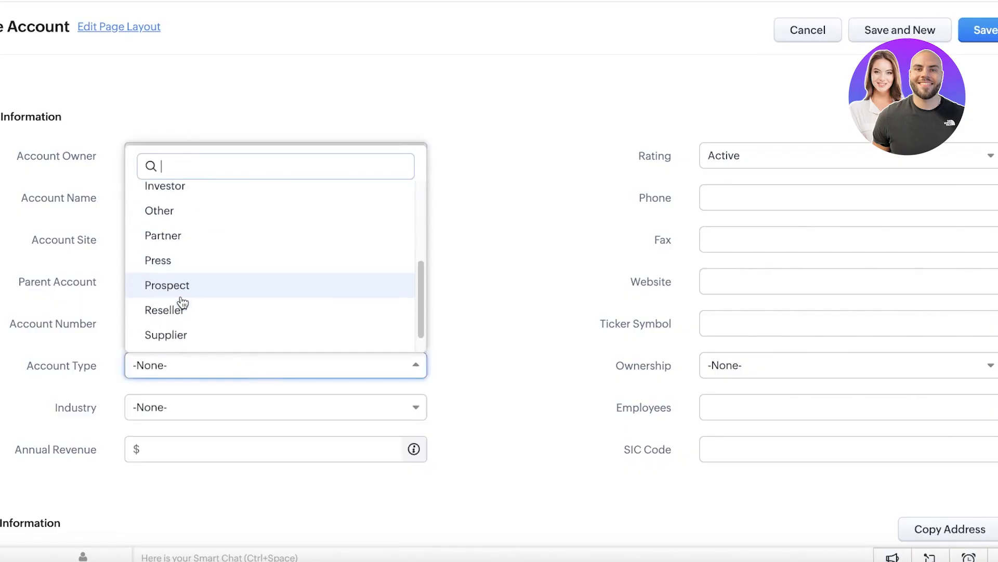
{"action": "scroll", "coordinate": [185, 285], "scroll_direction": "down", "scroll_amount": 1}
{"action": "left_click", "coordinate": [187, 334]}
{"action": "left_click", "coordinate": [234, 409]}
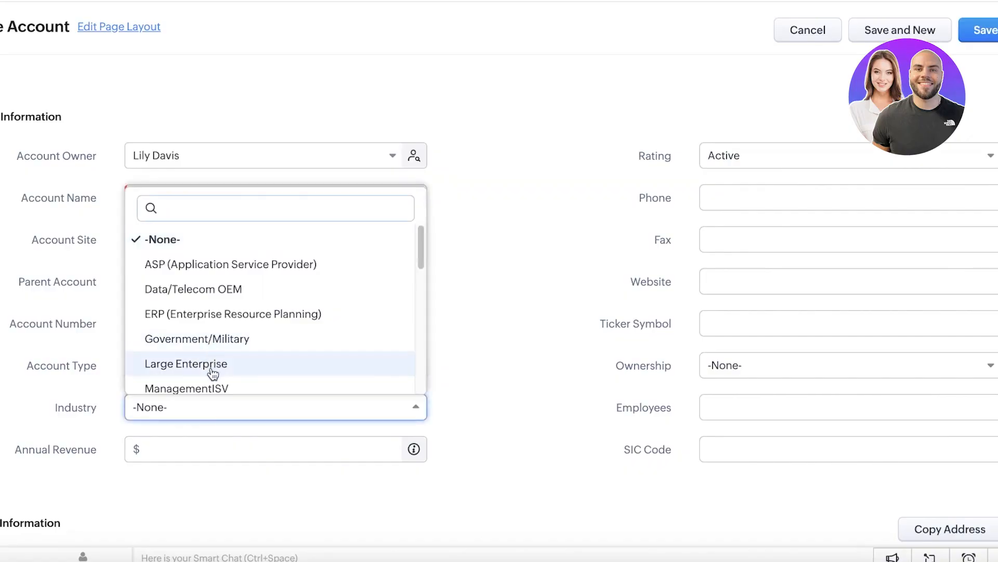
{"action": "left_click", "coordinate": [196, 364]}
Step: Rename the account to 'Banner Corp' and enter its annual revenue
{"action": "double_click", "coordinate": [182, 201]}
{"action": "triple_click", "coordinate": [181, 206]}
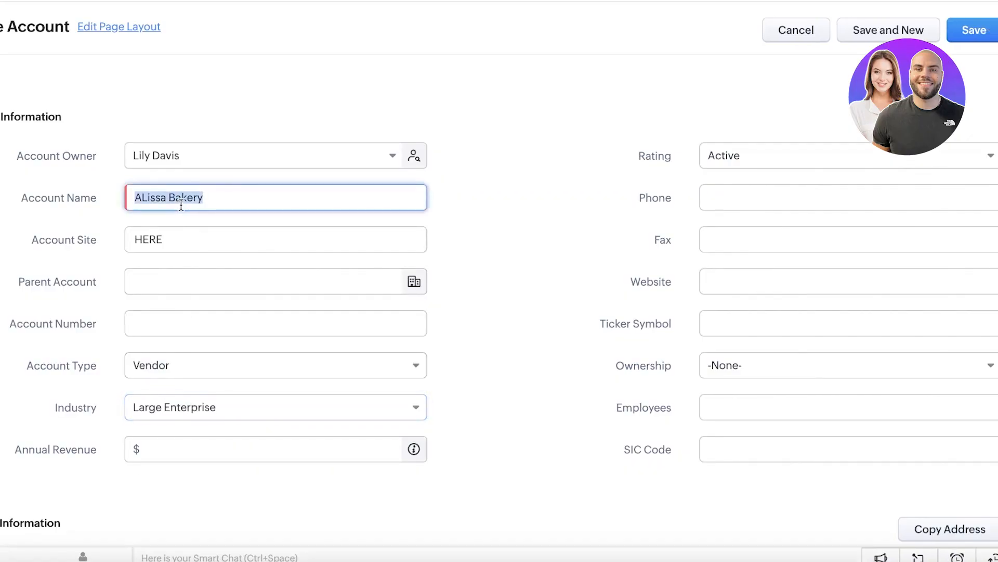
{"action": "key", "text": "BackSpace"}
{"action": "type", "text": "Banner Corp"}
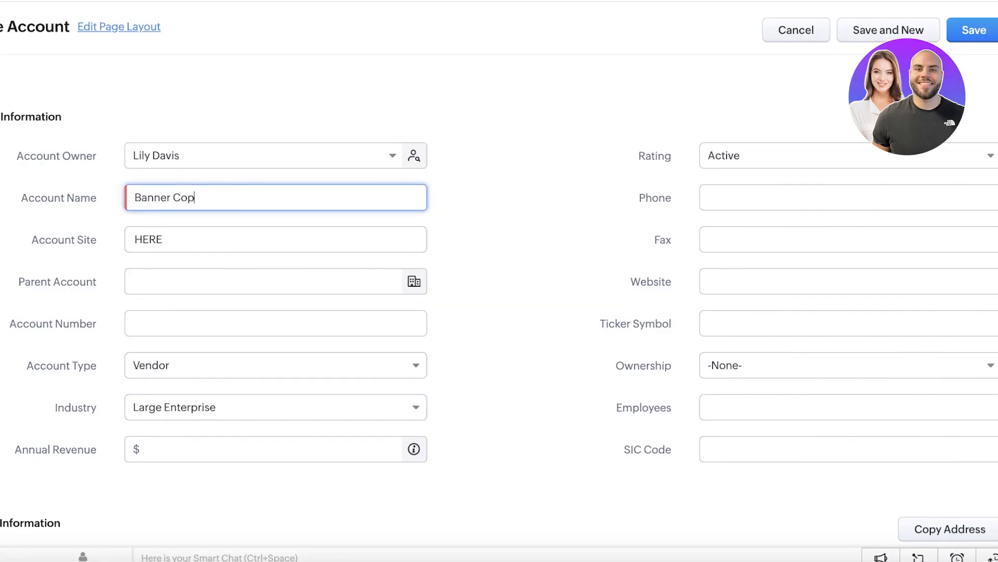
{"action": "left_click", "coordinate": [182, 439]}
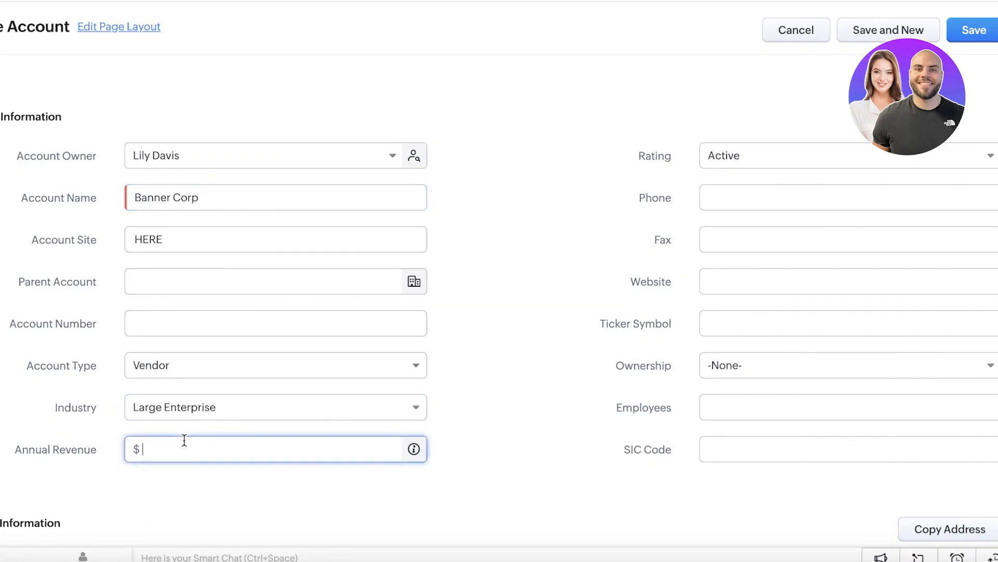
{"action": "type", "text": "12345678"}
Step: Change the account type to Supplier and save the Banner Corp account
{"action": "left_click", "coordinate": [147, 365]}
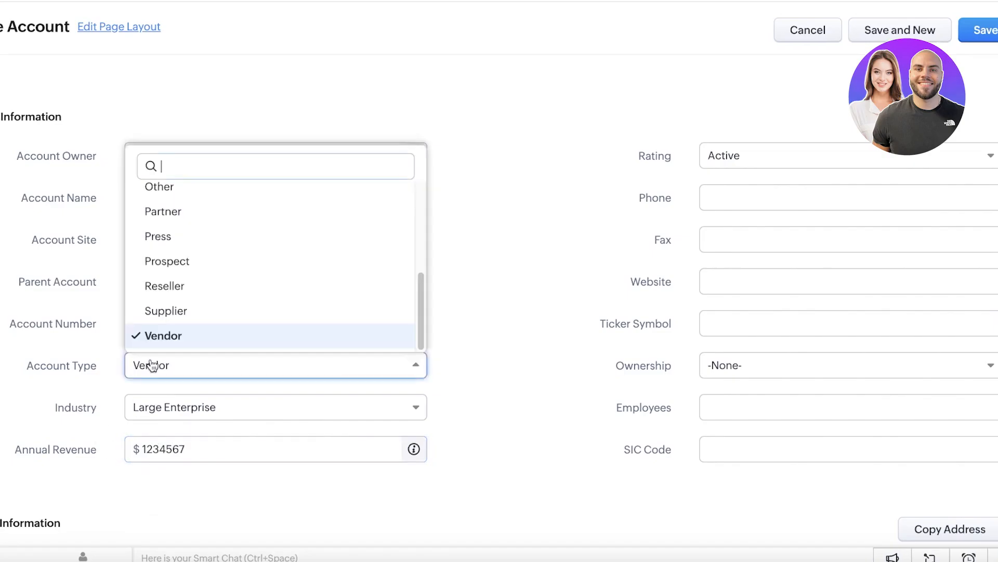
{"action": "left_click", "coordinate": [164, 312]}
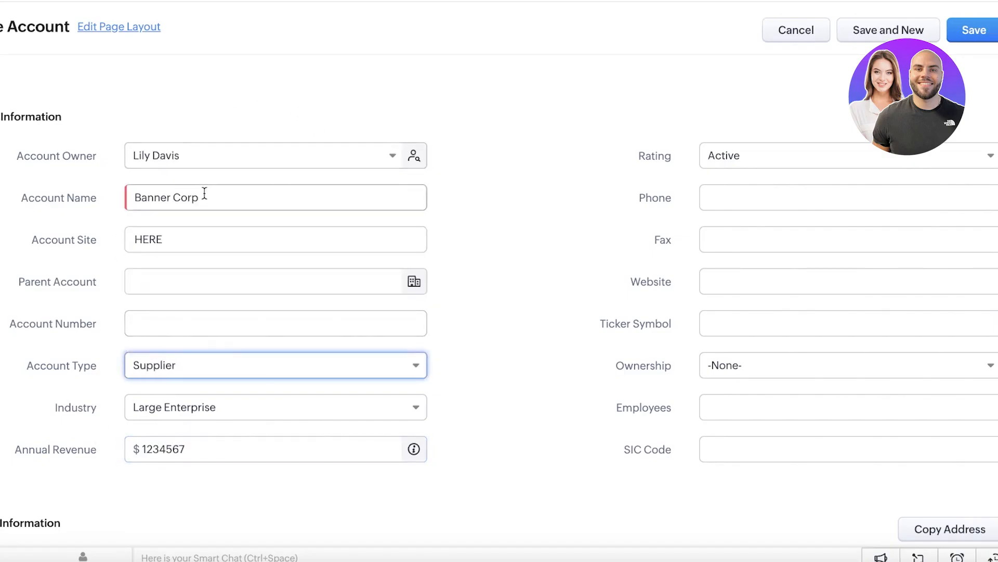
{"action": "scroll", "coordinate": [557, 293], "scroll_direction": "down", "scroll_amount": 7}
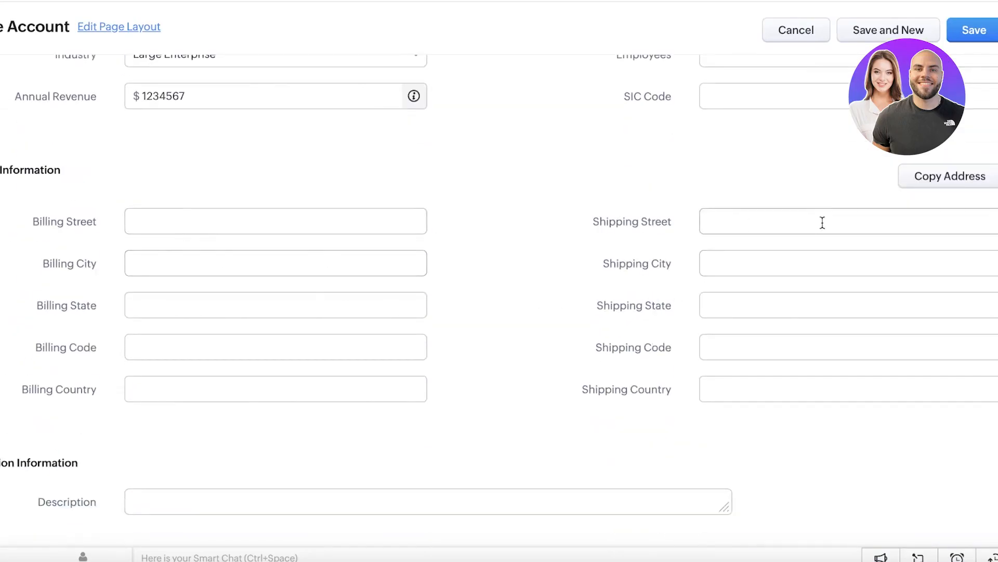
{"action": "scroll", "coordinate": [813, 220], "scroll_direction": "up", "scroll_amount": 9}
{"action": "left_click", "coordinate": [964, 77]}
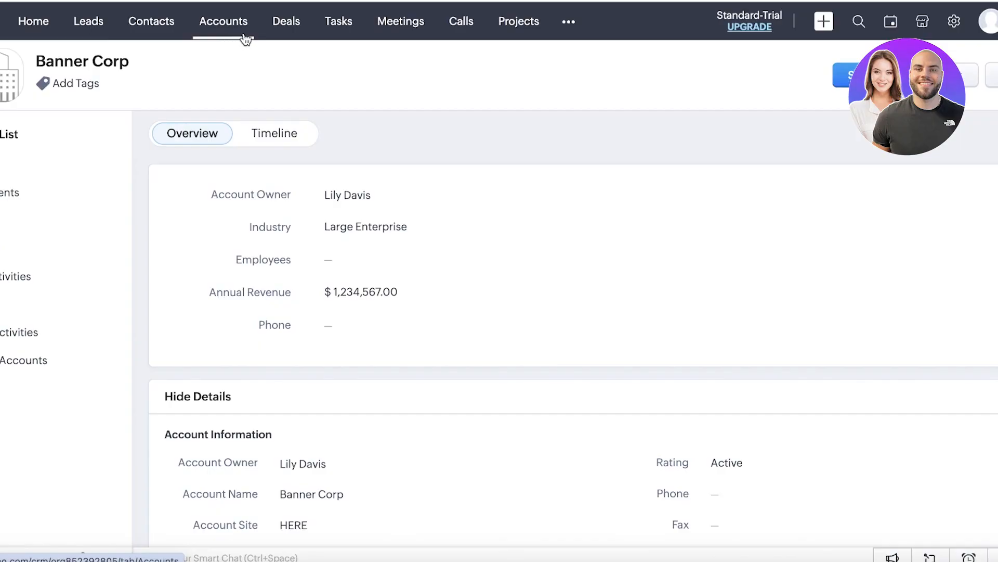
Step: Filter the Deals board to show only the Sales Pipeline and browse its stages
{"action": "left_click", "coordinate": [291, 26]}
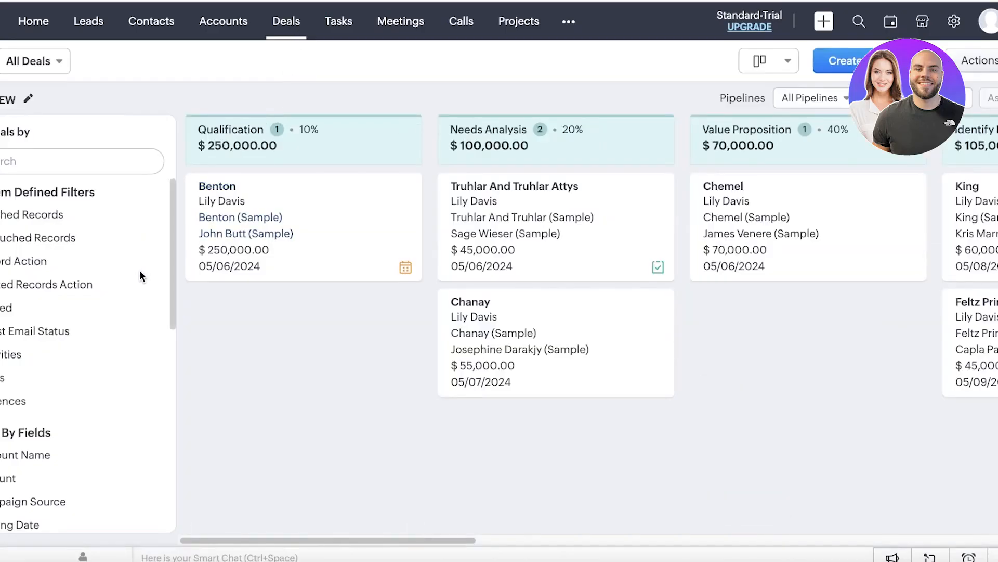
{"action": "left_click", "coordinate": [785, 98]}
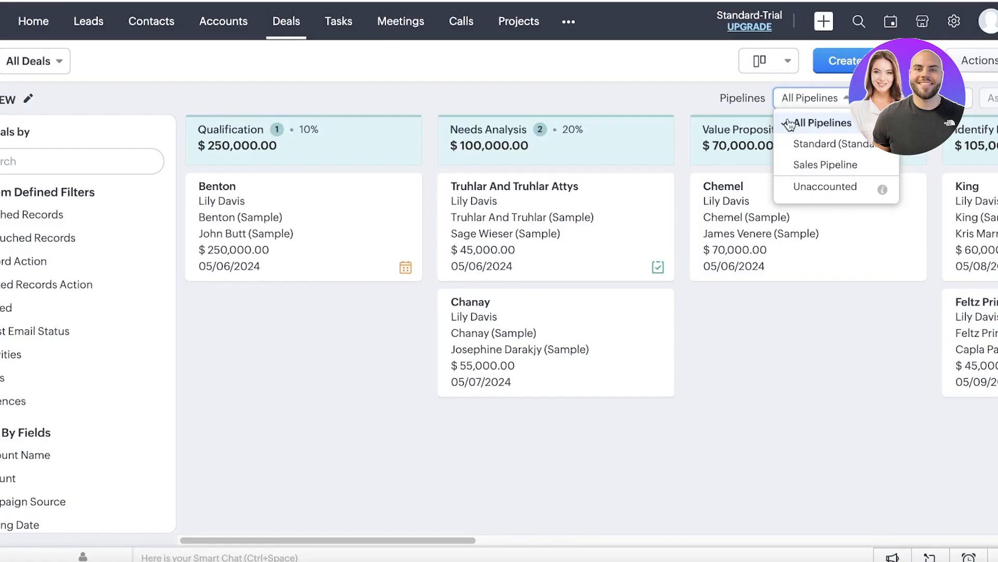
{"action": "left_click", "coordinate": [814, 163]}
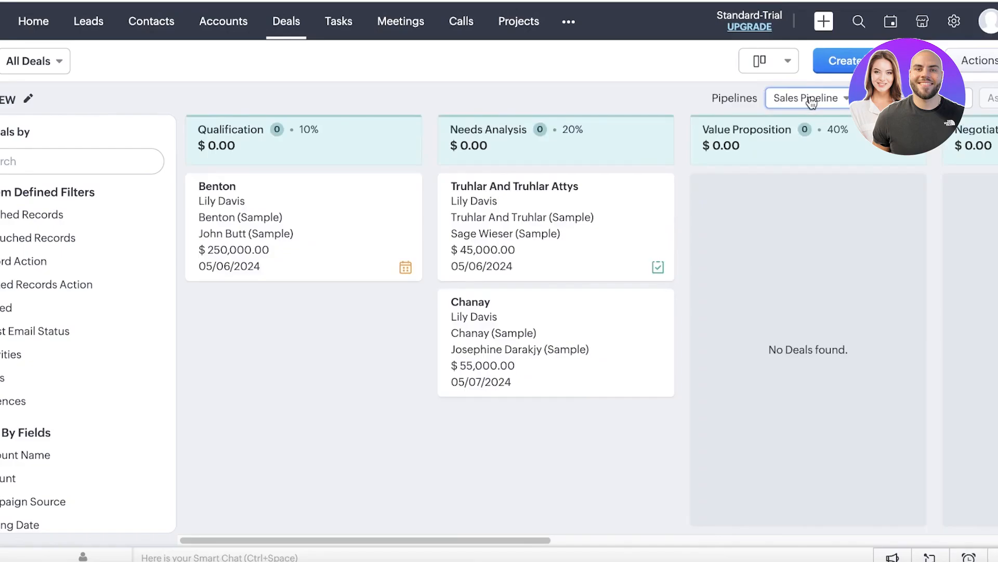
{"action": "left_click", "coordinate": [811, 101]}
{"action": "left_click", "coordinate": [808, 165]}
{"action": "left_click_drag", "start_coordinate": [363, 541], "coordinate": [567, 521]}
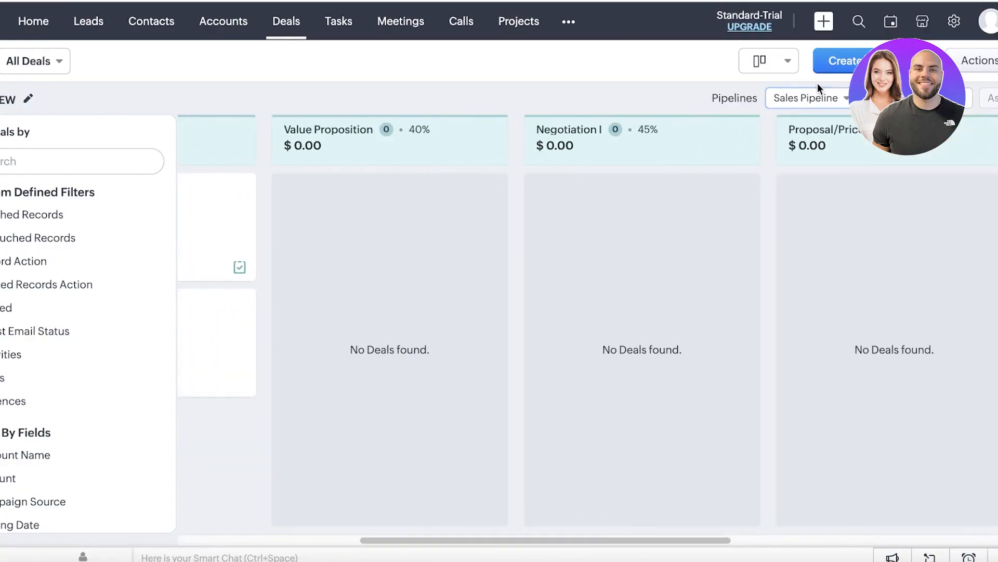
{"action": "left_click", "coordinate": [818, 96]}
{"action": "left_click", "coordinate": [714, 101]}
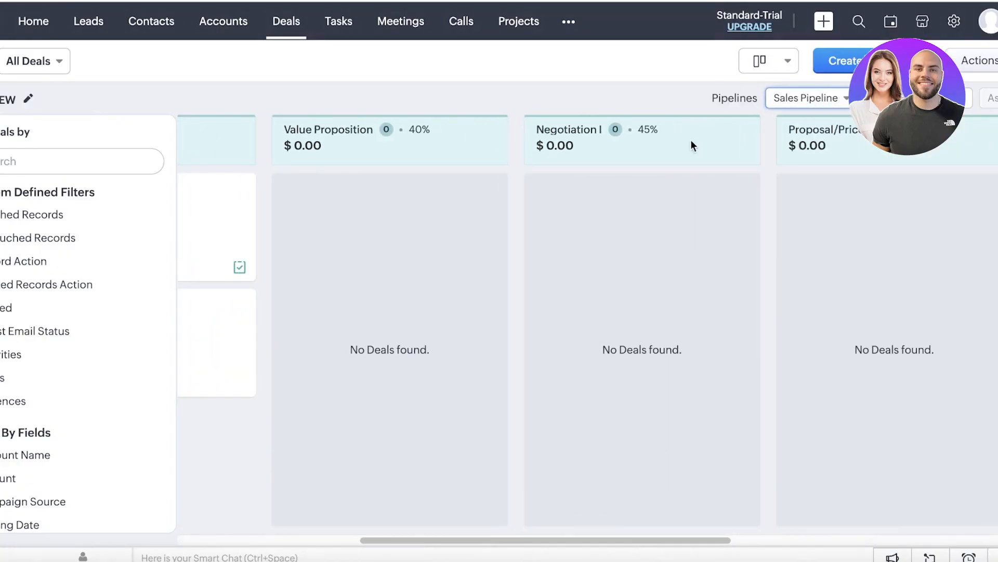
{"action": "left_click_drag", "start_coordinate": [492, 544], "coordinate": [313, 543]}
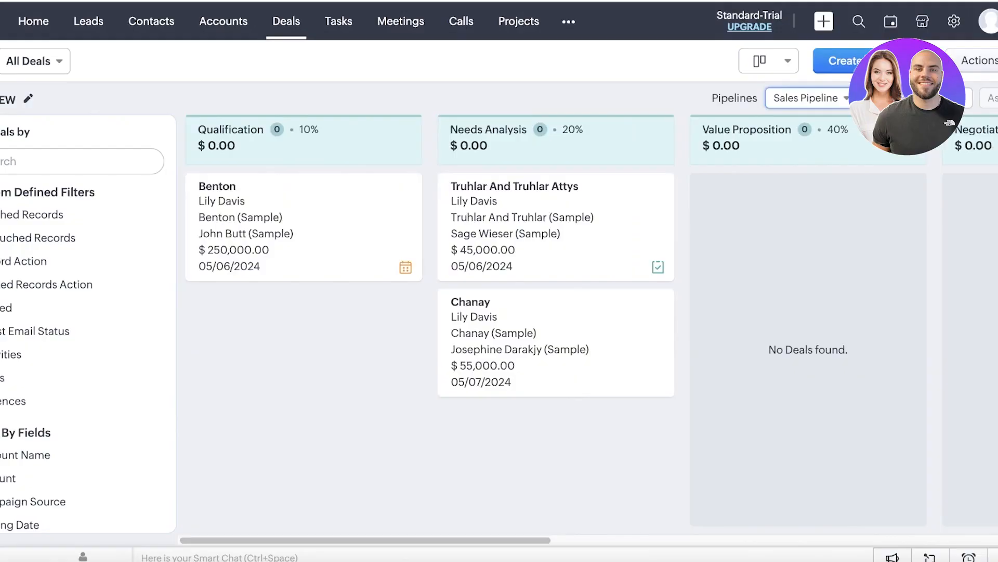
Step: Start a new deal and place the cursor in the Deal Name field
{"action": "mouse_move", "coordinate": [243, 428]}
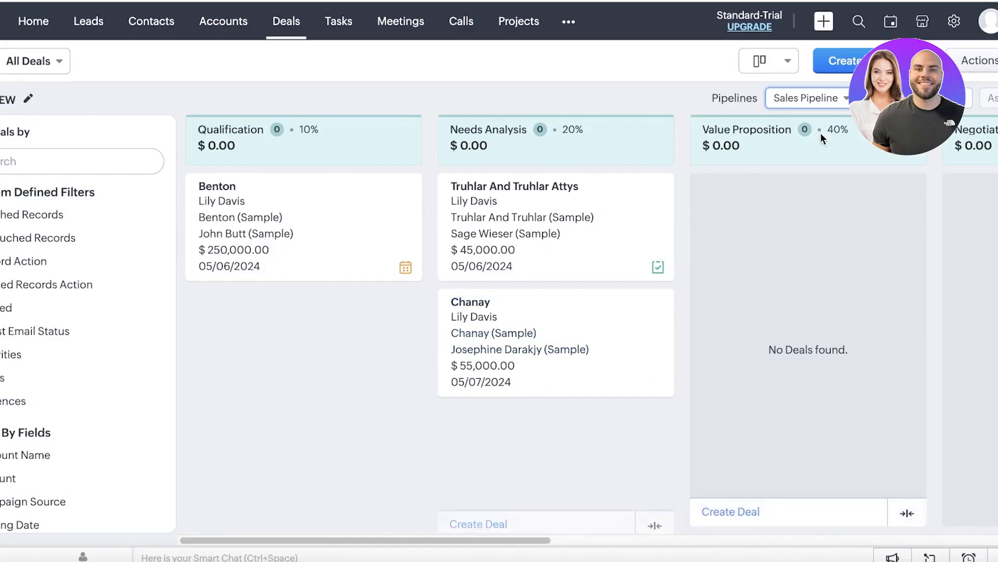
{"action": "left_click", "coordinate": [876, 61]}
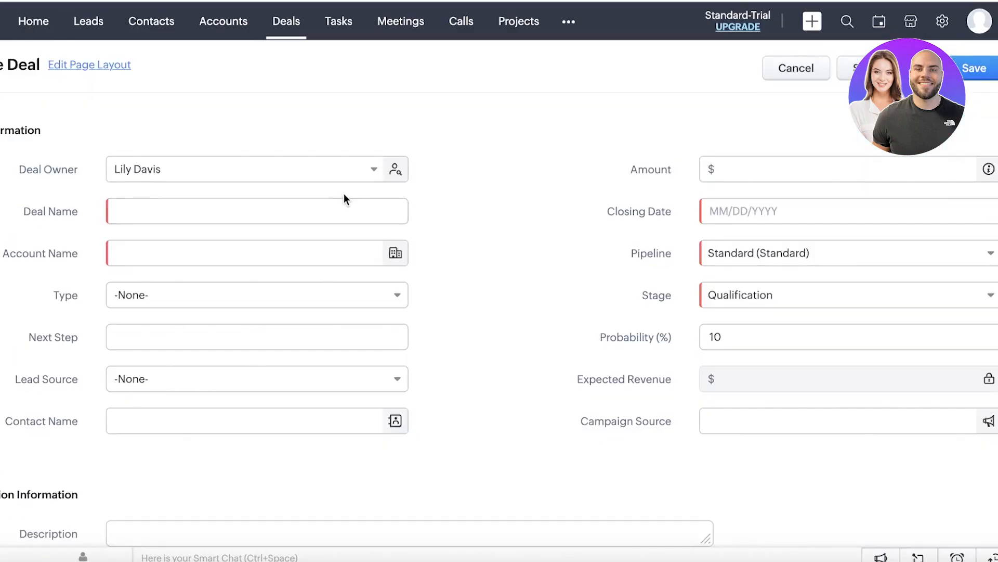
{"action": "left_click", "coordinate": [346, 203]}
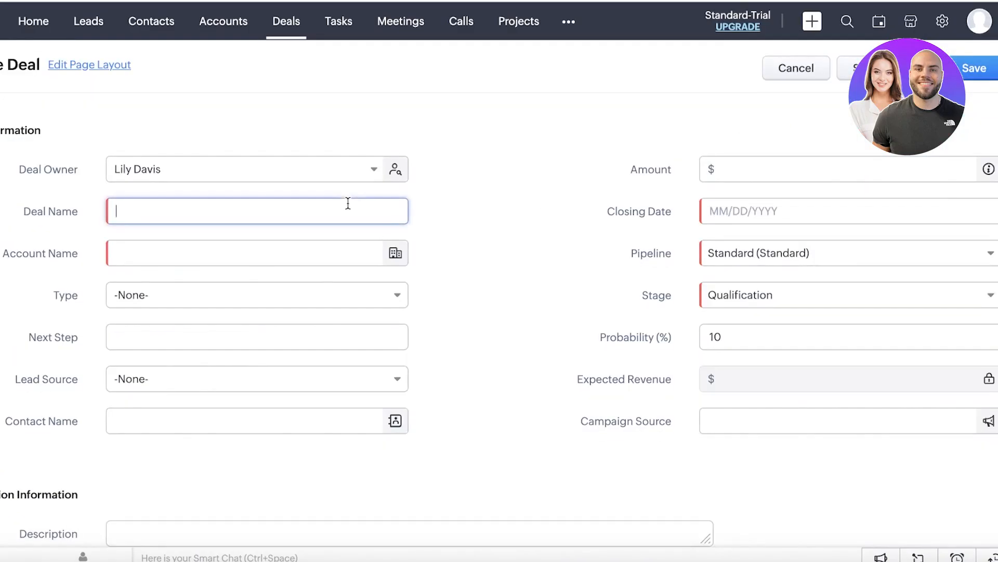
Step: Name the deal 'Full City Banner Marketing', link Morlong Associates (Sample), type Existing Business
{"action": "type", "text": "A"}
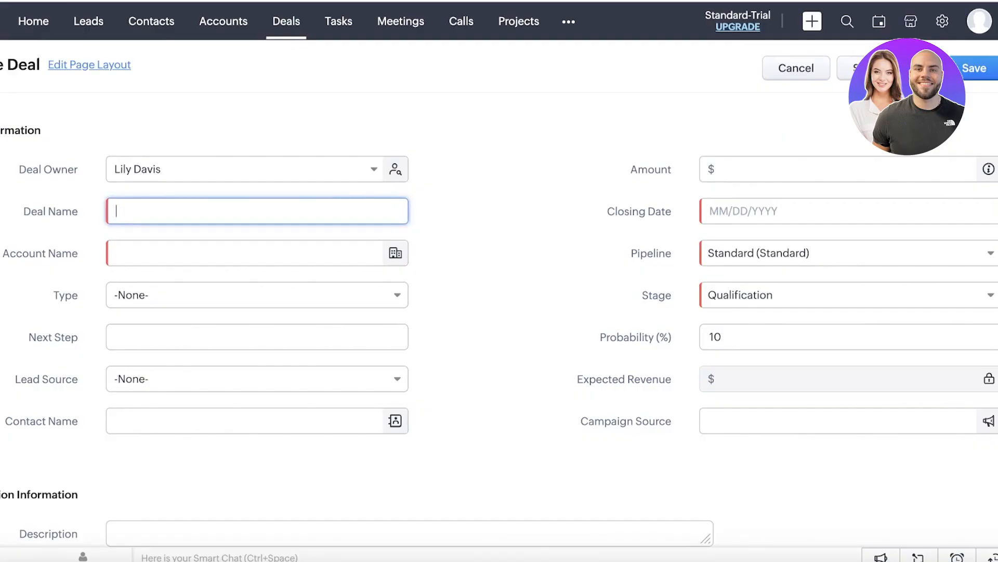
{"action": "type", "text": "Full City Banner Marketing"}
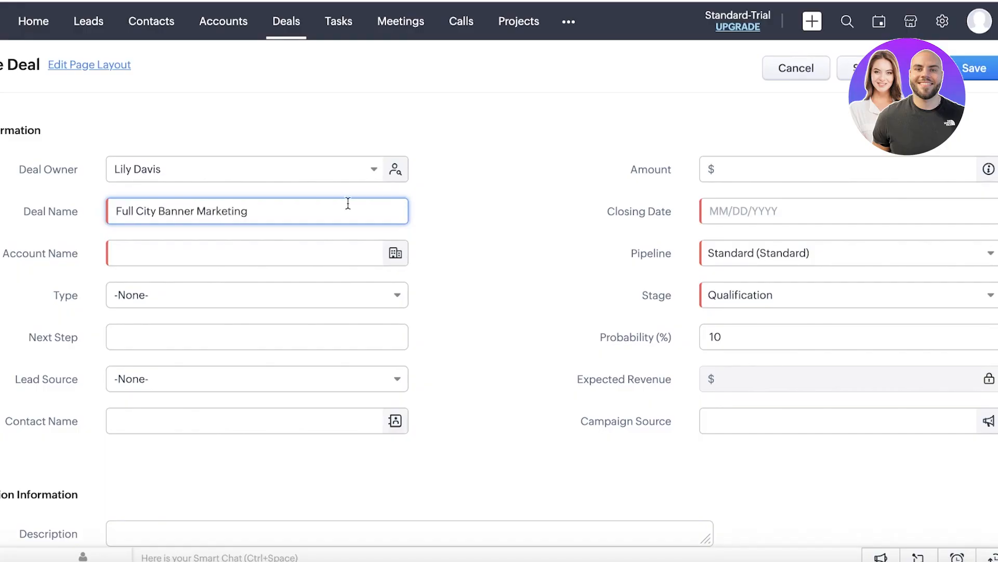
{"action": "left_click", "coordinate": [310, 253]}
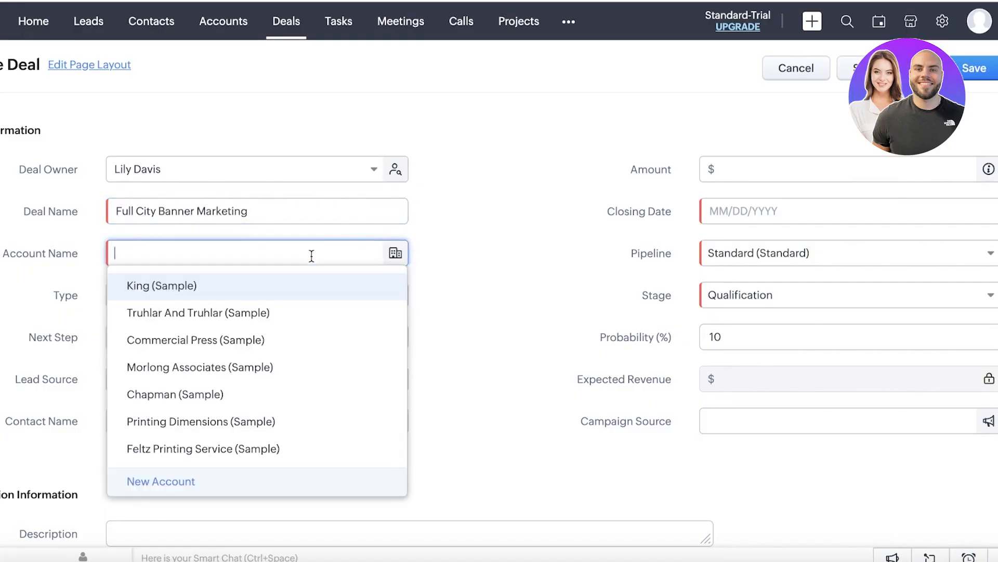
{"action": "scroll", "coordinate": [229, 388], "scroll_direction": "down", "scroll_amount": 3}
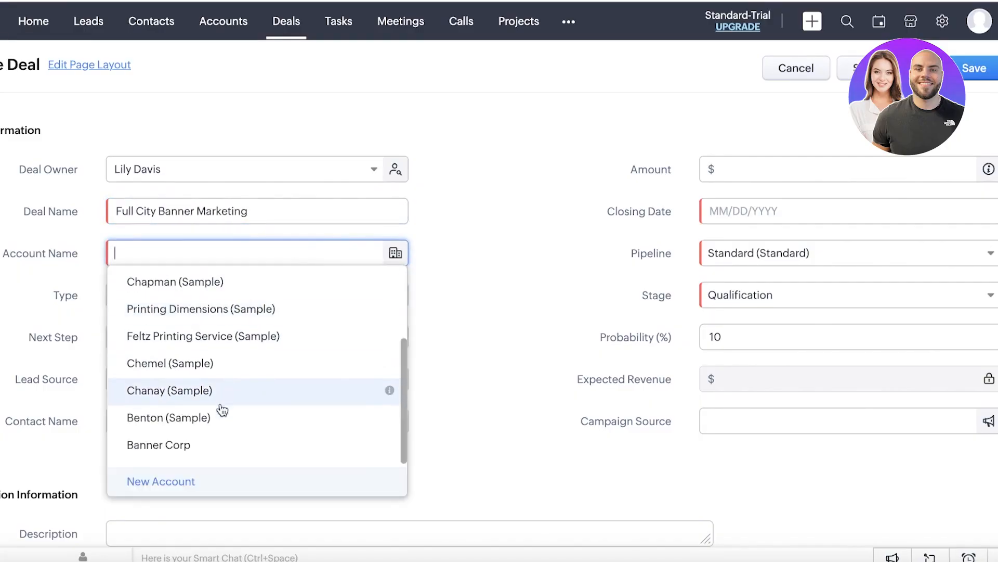
{"action": "scroll", "coordinate": [198, 413], "scroll_direction": "up", "scroll_amount": 3}
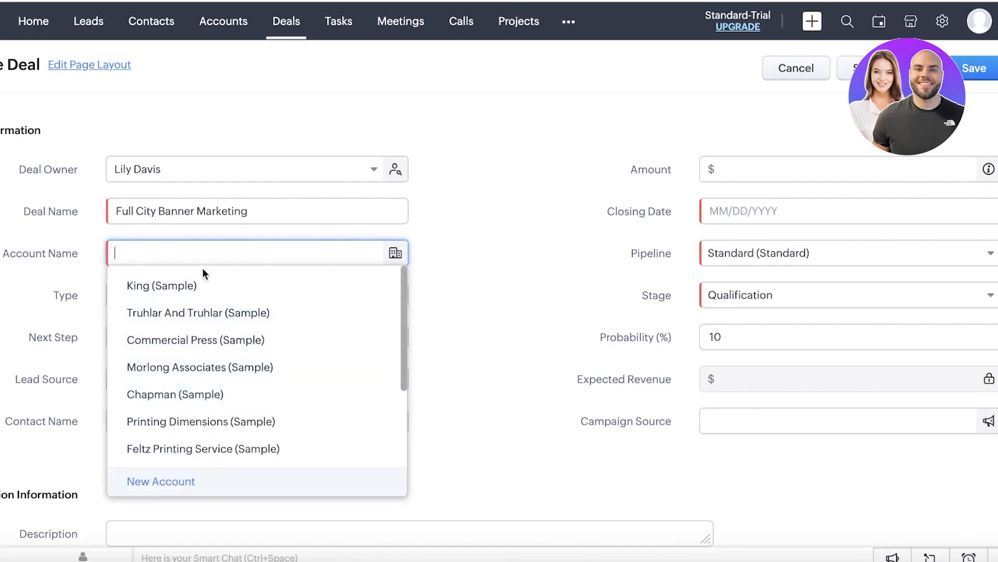
{"action": "left_click", "coordinate": [214, 366]}
{"action": "left_click", "coordinate": [203, 293]}
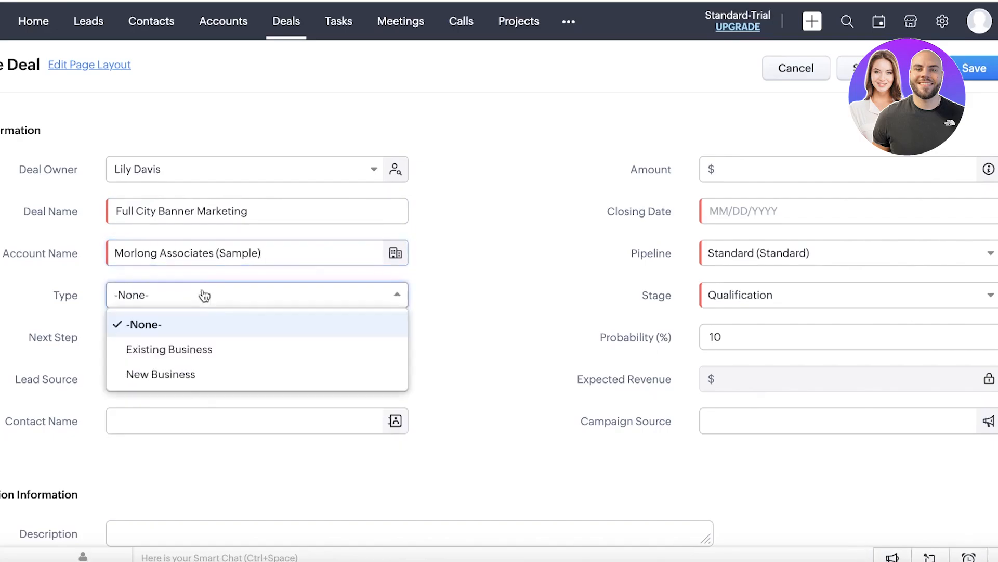
{"action": "left_click", "coordinate": [202, 361]}
{"action": "left_click", "coordinate": [185, 341]}
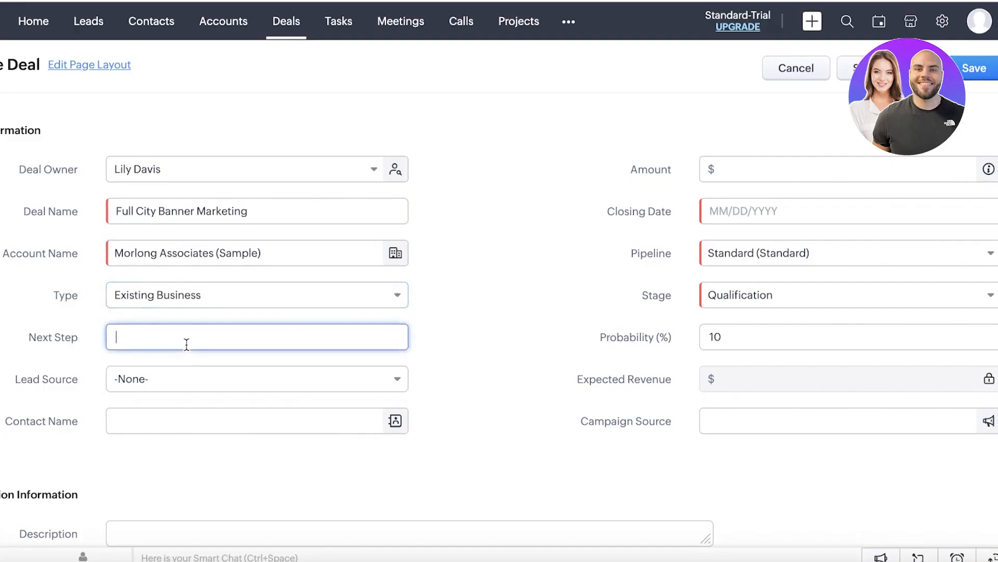
{"action": "left_click", "coordinate": [171, 295]}
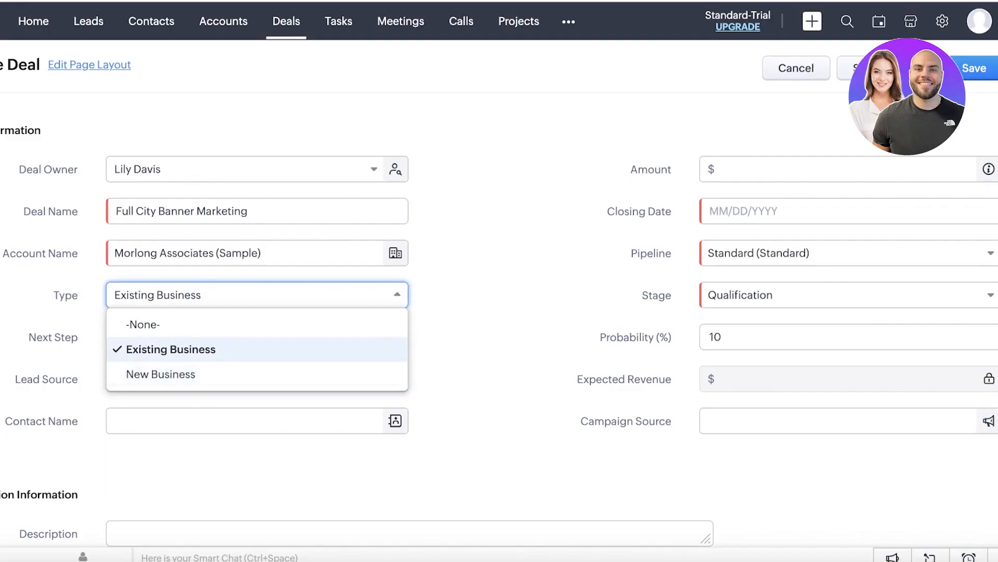
{"action": "key", "text": "Escape"}
Step: Set amount $100,000, closing date 05/12/2024, Sales Pipeline, stage Needs Analysis
{"action": "left_click", "coordinate": [264, 348]}
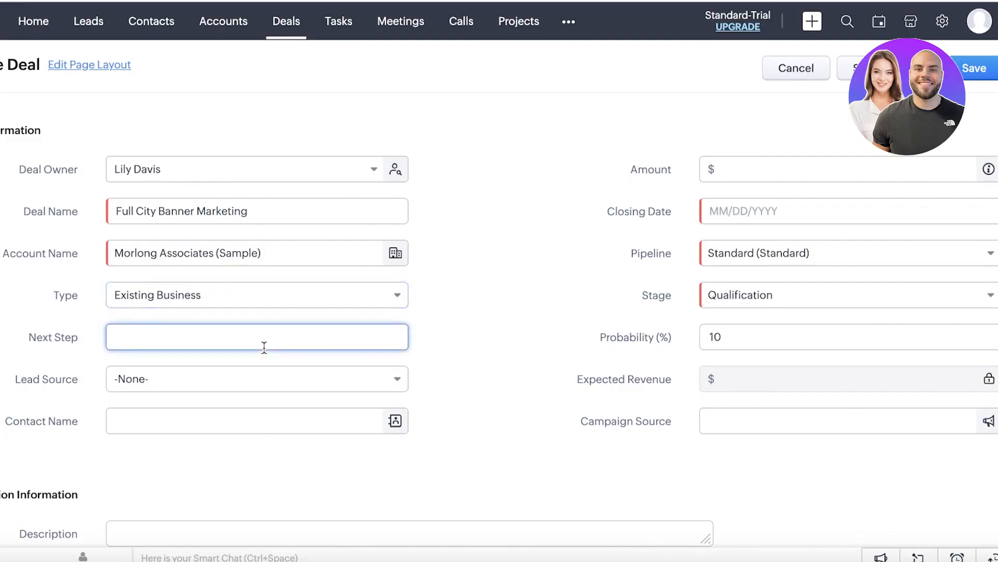
{"action": "left_click", "coordinate": [768, 161]}
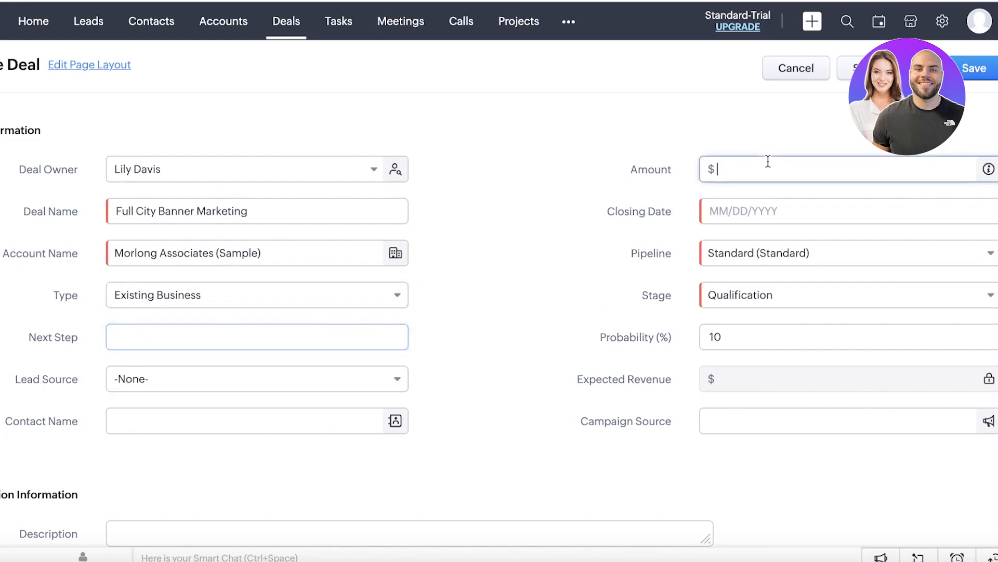
{"action": "type", "text": "100000"}
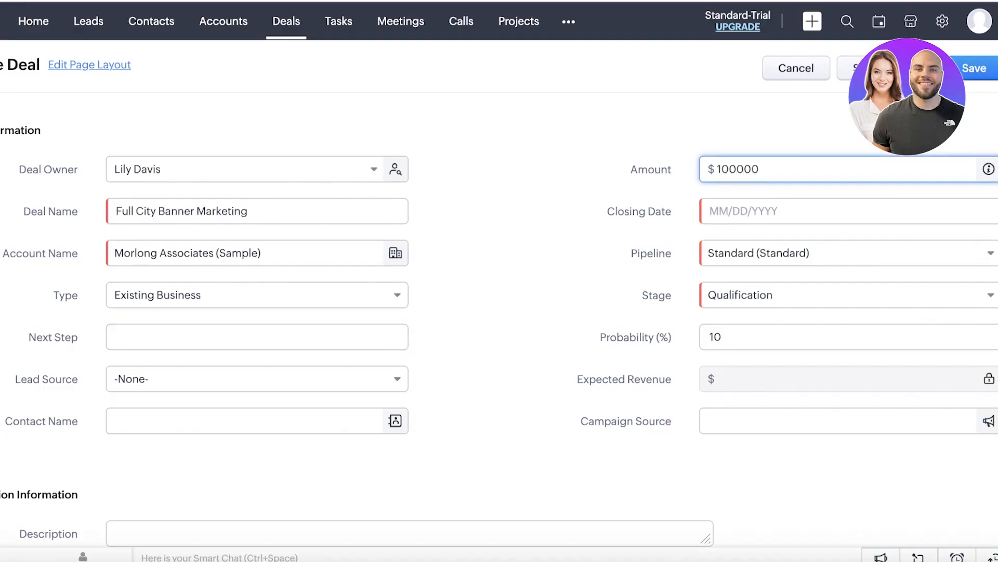
{"action": "left_click", "coordinate": [773, 205]}
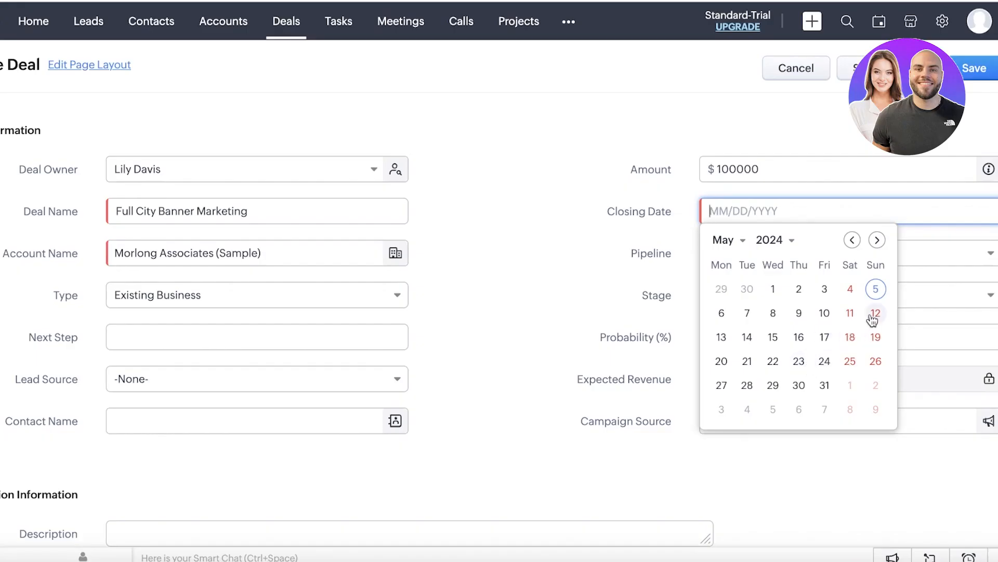
{"action": "left_click", "coordinate": [876, 313]}
{"action": "left_click", "coordinate": [803, 256]}
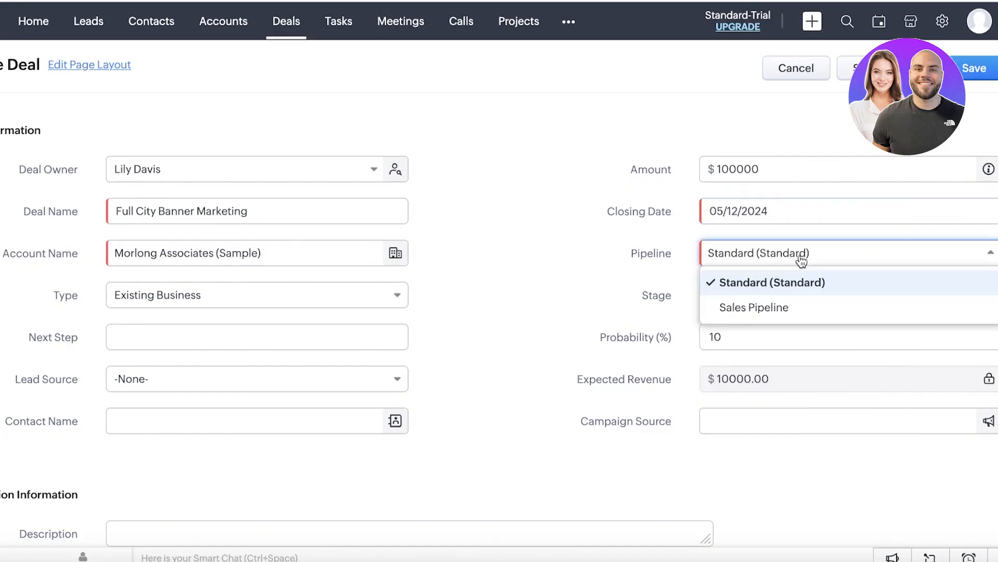
{"action": "left_click", "coordinate": [773, 321]}
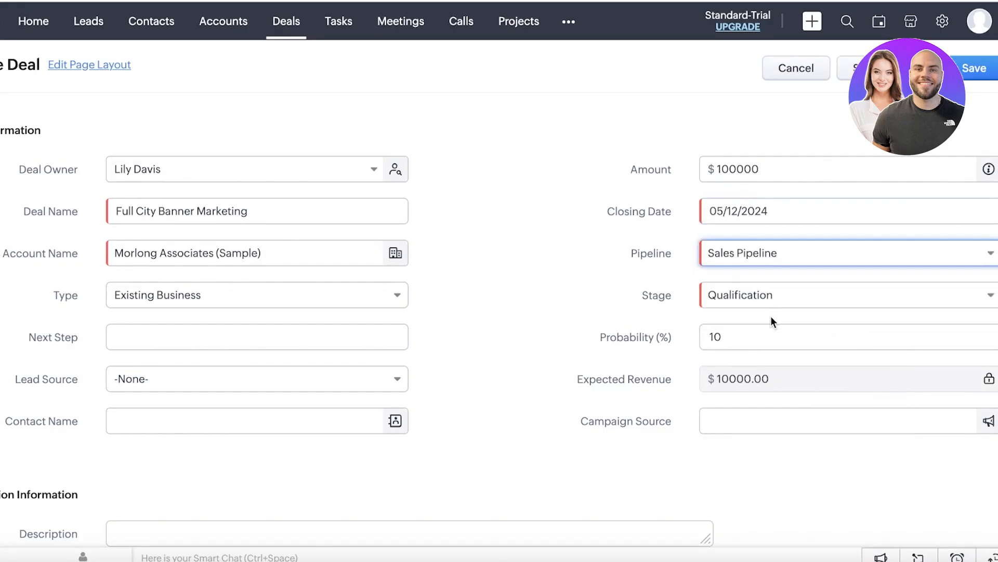
{"action": "left_click", "coordinate": [723, 302]}
{"action": "left_click", "coordinate": [733, 349]}
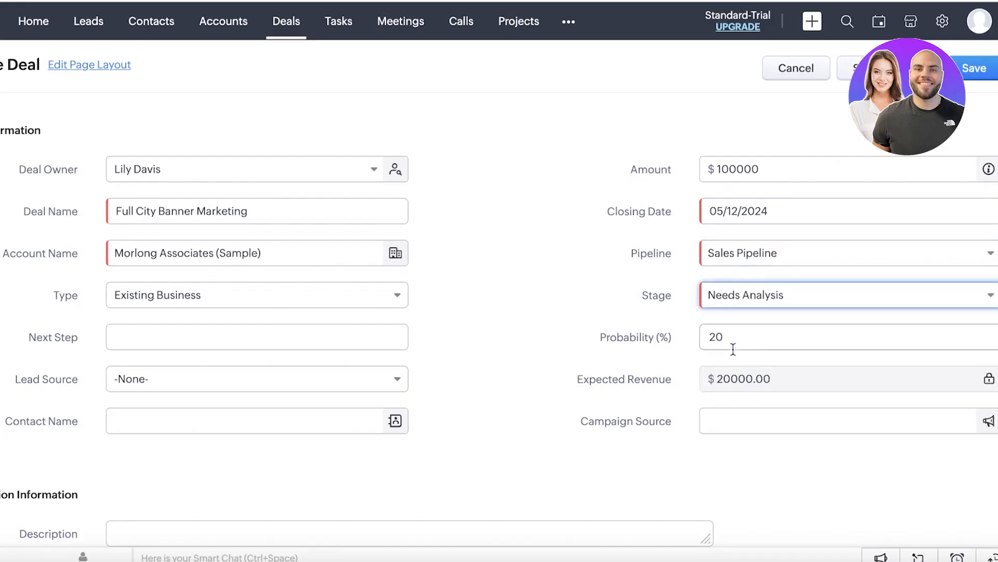
Step: Enter 'meeting' as the next step and save the deal at 20% probability
{"action": "left_click", "coordinate": [749, 333]}
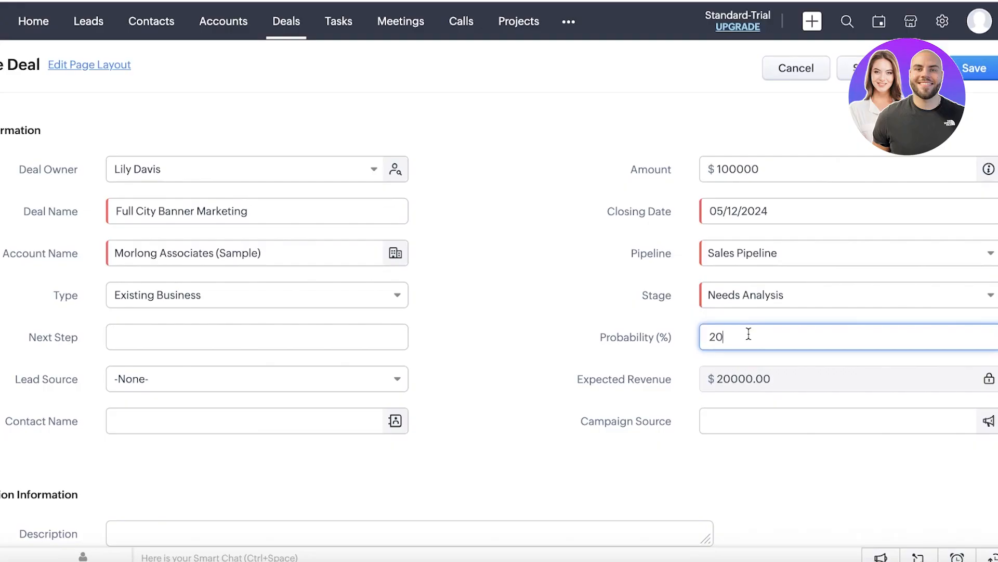
{"action": "left_click", "coordinate": [268, 335]}
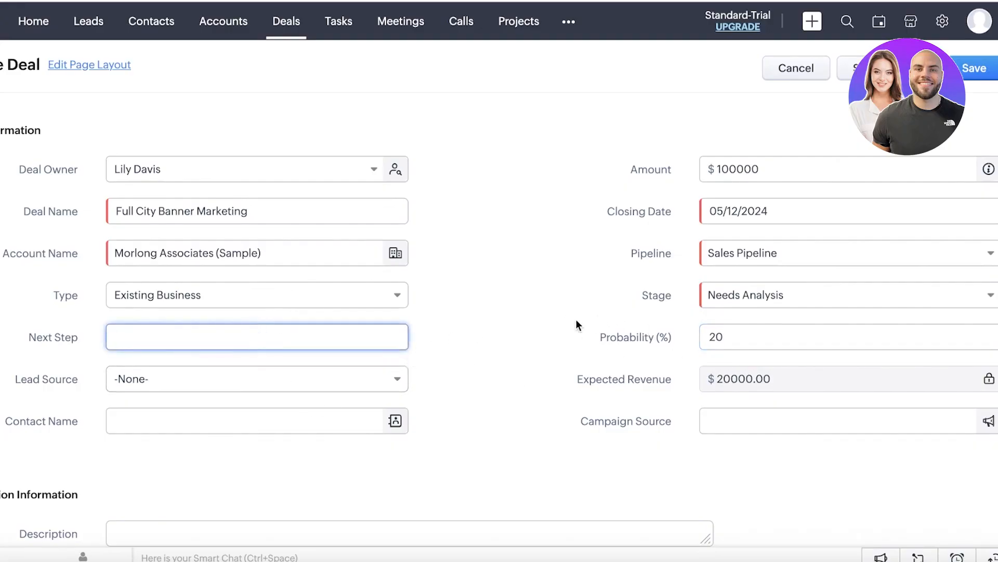
{"action": "type", "text": "meeting"}
{"action": "key", "text": "Return"}
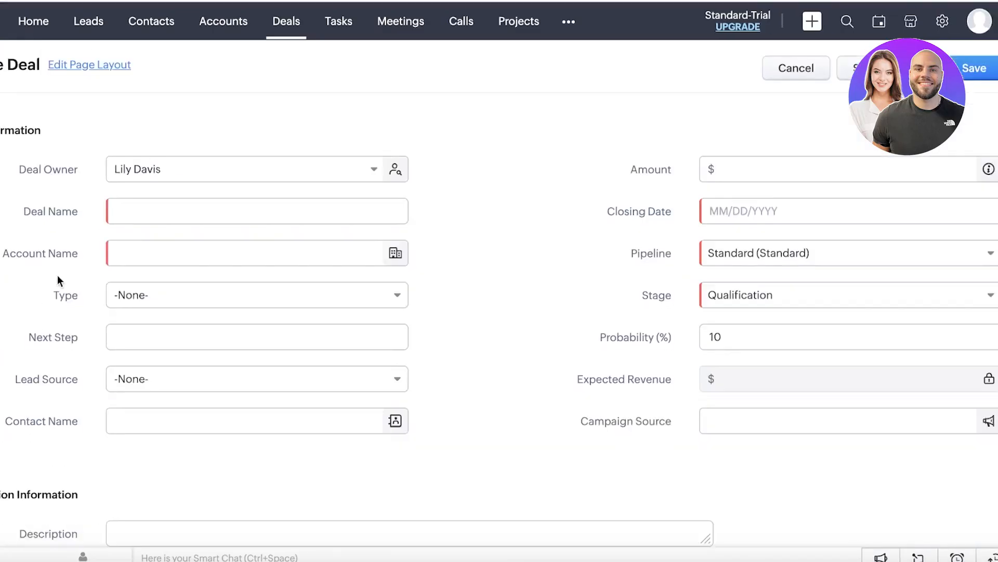
Step: Start a new deal, browse its Contact Name suggestions, then abandon the form for the Deals board
{"action": "left_click", "coordinate": [160, 416]}
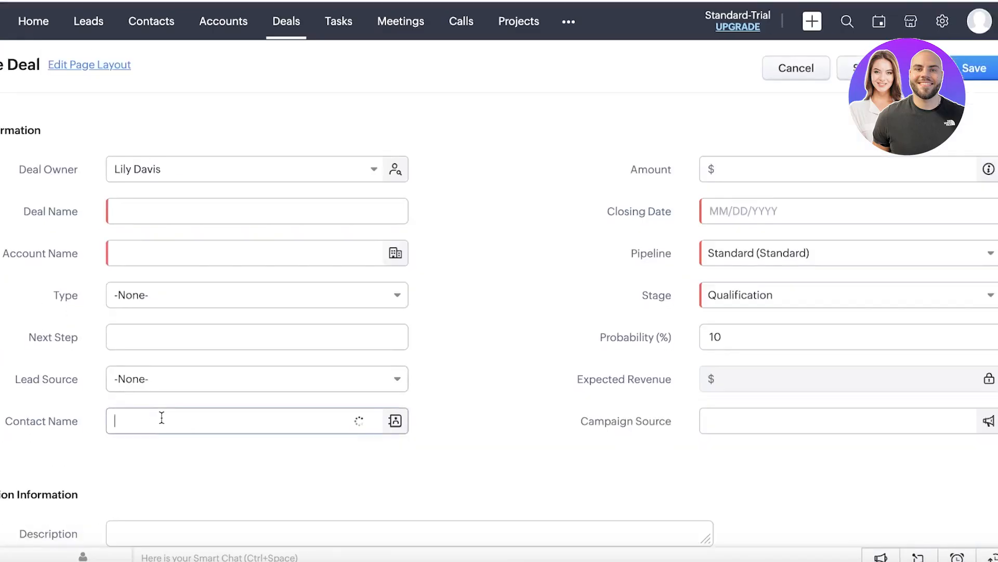
{"action": "scroll", "coordinate": [197, 333], "scroll_direction": "down", "scroll_amount": 3}
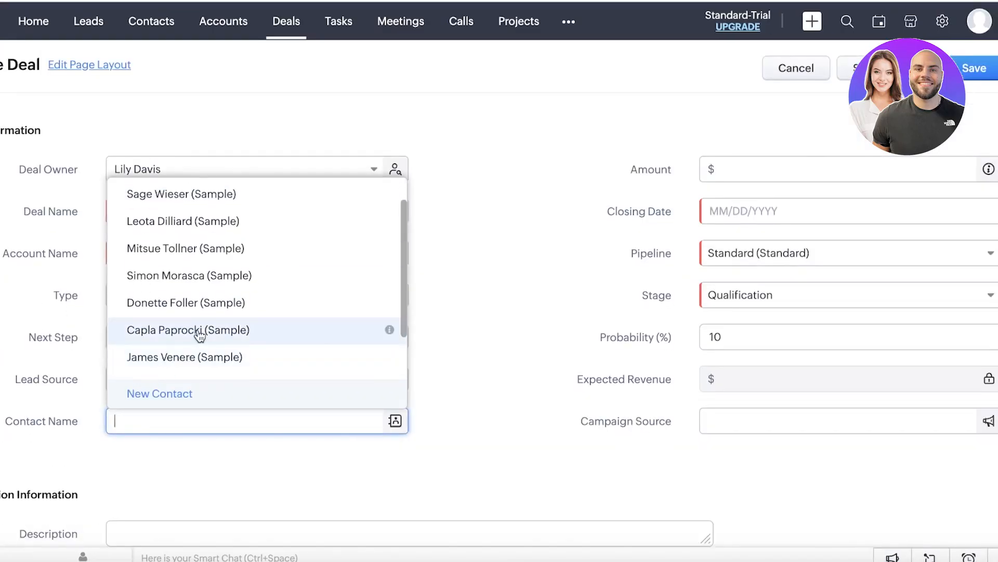
{"action": "scroll", "coordinate": [187, 283], "scroll_direction": "up", "scroll_amount": 3}
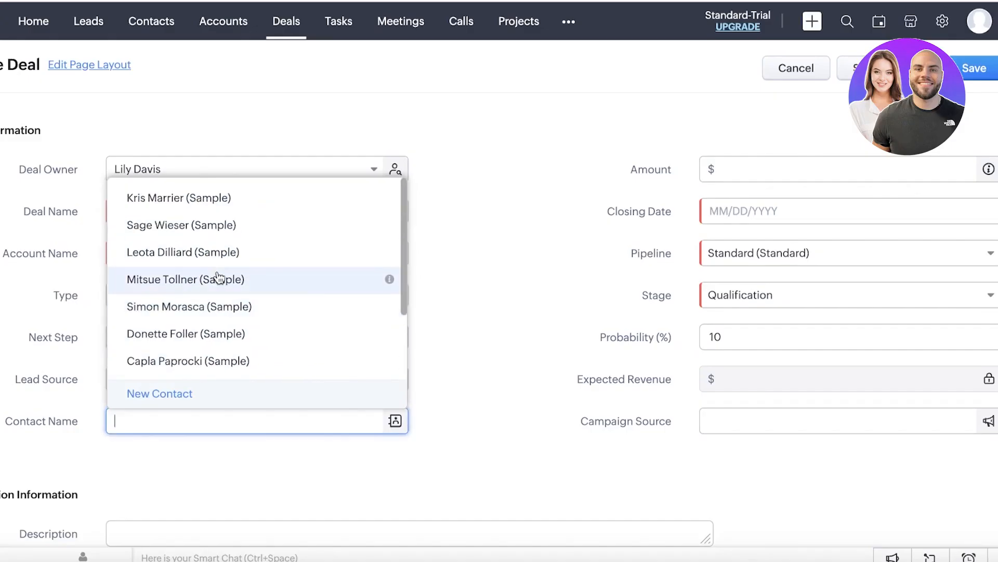
{"action": "left_click", "coordinate": [552, 253]}
{"action": "left_click", "coordinate": [304, 212]}
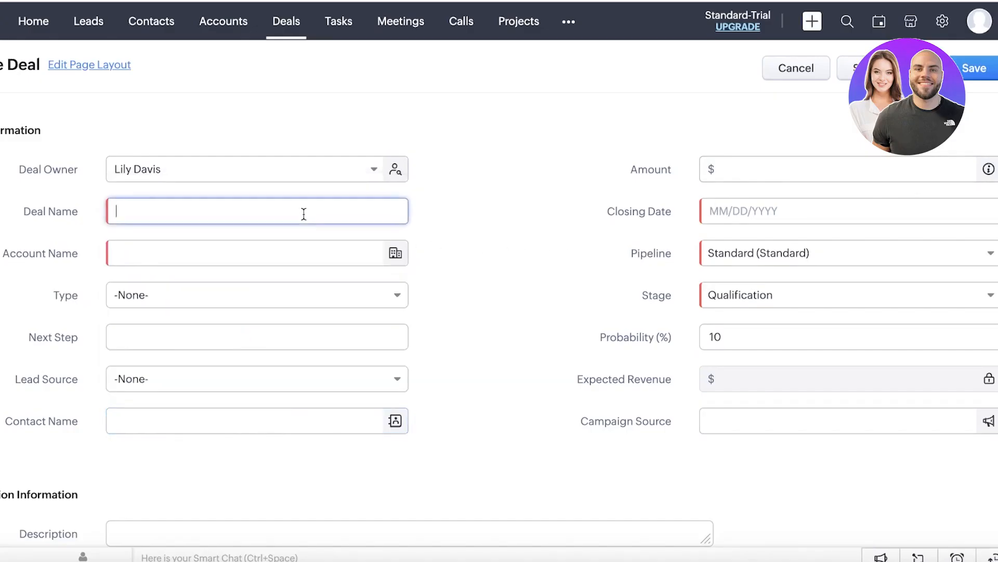
{"action": "scroll", "coordinate": [544, 198], "scroll_direction": "down", "scroll_amount": 1}
{"action": "scroll", "coordinate": [595, 292], "scroll_direction": "up", "scroll_amount": 1}
{"action": "left_click", "coordinate": [289, 31]}
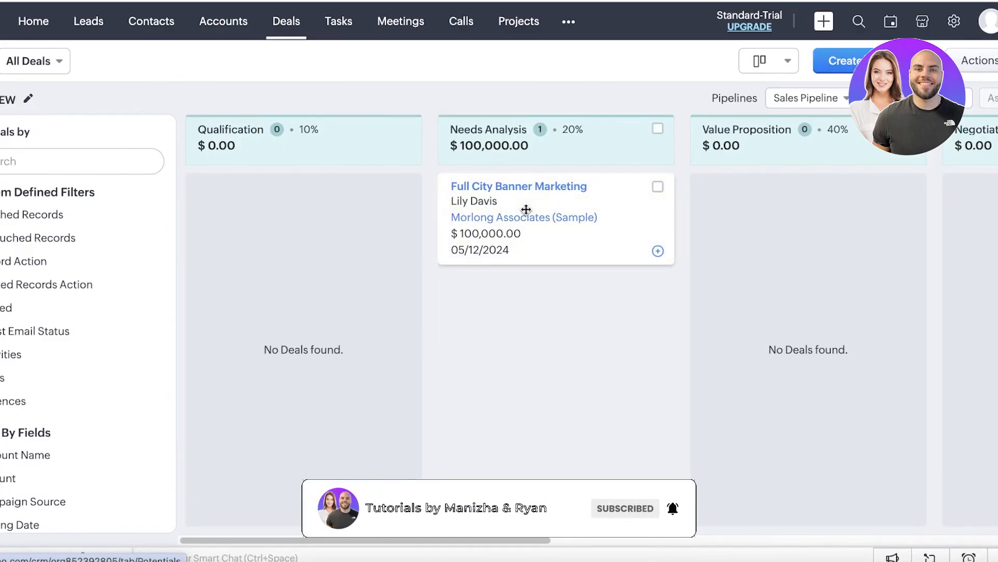
Step: Scroll the kanban board and tick the Full City Banner Marketing deal card
{"action": "left_click_drag", "start_coordinate": [433, 540], "coordinate": [529, 533]}
{"action": "left_click_drag", "start_coordinate": [327, 185], "coordinate": [877, 226]}
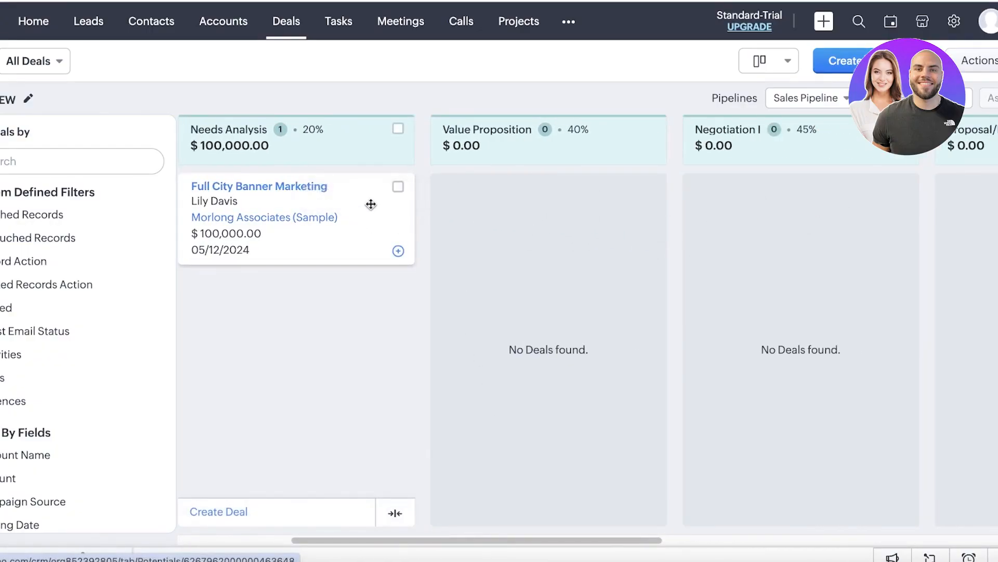
{"action": "left_click", "coordinate": [398, 186]}
Step: Review the Morlong Associates (Sample) account page, then return to the deals pipeline board
{"action": "left_click_drag", "start_coordinate": [306, 217], "coordinate": [329, 218]}
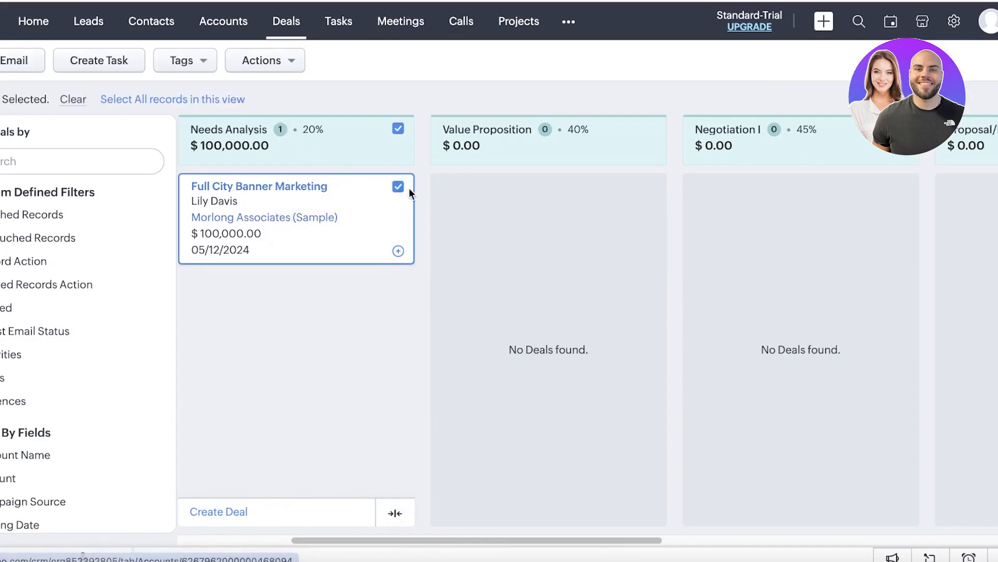
{"action": "scroll", "coordinate": [491, 290], "scroll_direction": "down", "scroll_amount": 8}
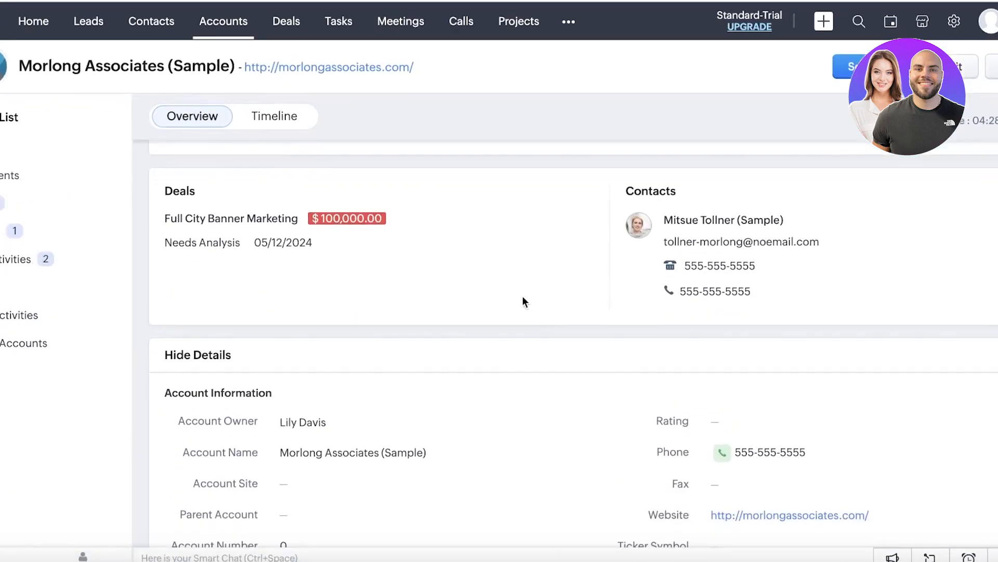
{"action": "scroll", "coordinate": [508, 305], "scroll_direction": "up", "scroll_amount": 8}
{"action": "scroll", "coordinate": [350, 212], "scroll_direction": "down", "scroll_amount": 15}
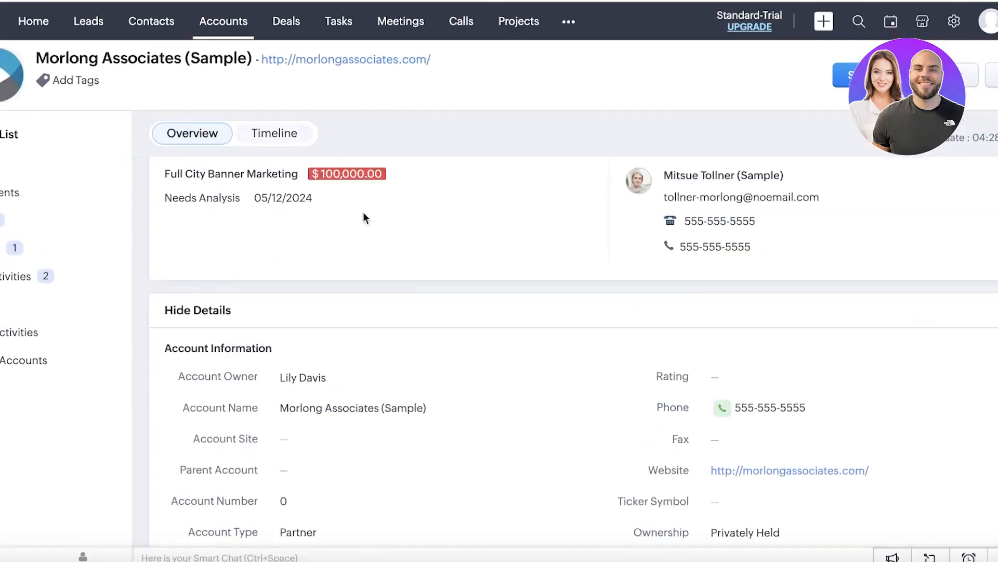
{"action": "scroll", "coordinate": [557, 333], "scroll_direction": "down", "scroll_amount": 15}
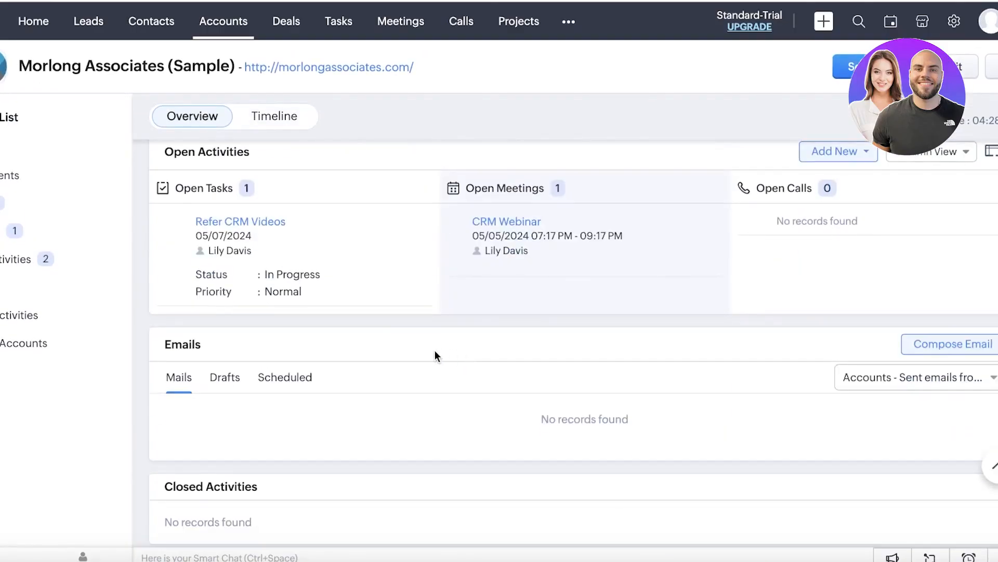
{"action": "scroll", "coordinate": [367, 356], "scroll_direction": "up", "scroll_amount": 1}
{"action": "left_click", "coordinate": [286, 21]}
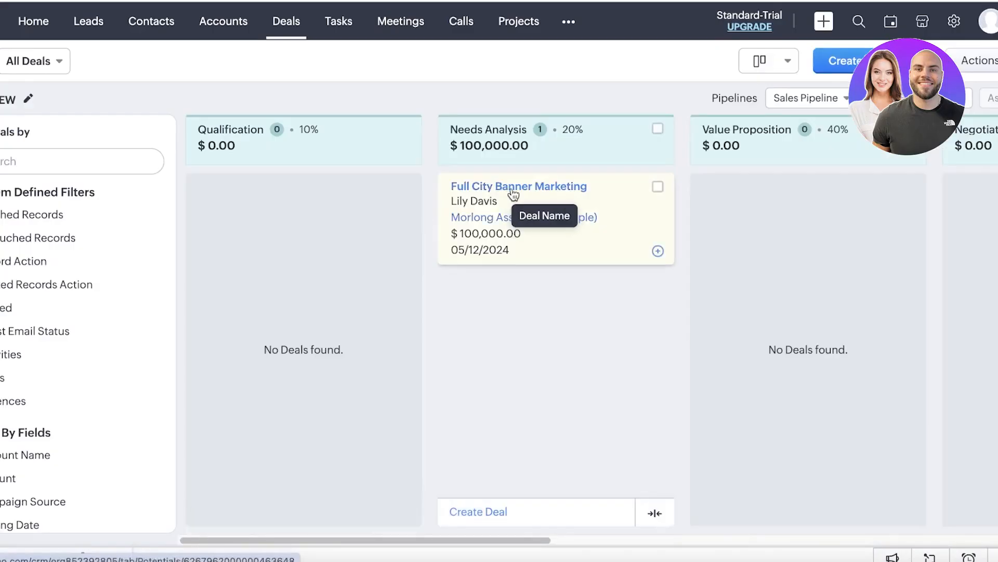
Step: Drag the deal card toward a later stage and open the Full City Banner Marketing record
{"action": "left_click_drag", "start_coordinate": [515, 198], "coordinate": [904, 200]}
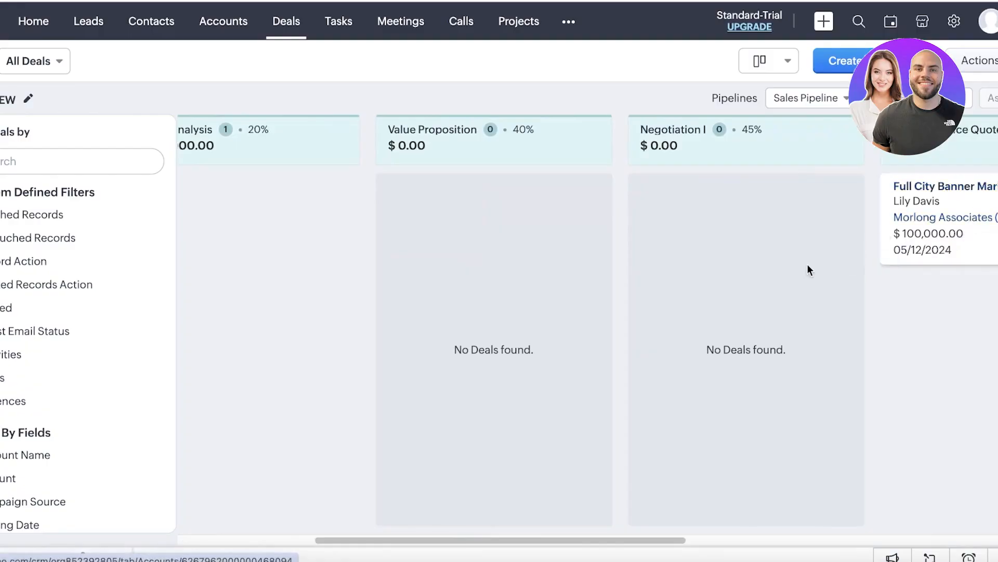
{"action": "left_click_drag", "start_coordinate": [524, 540], "coordinate": [791, 515]}
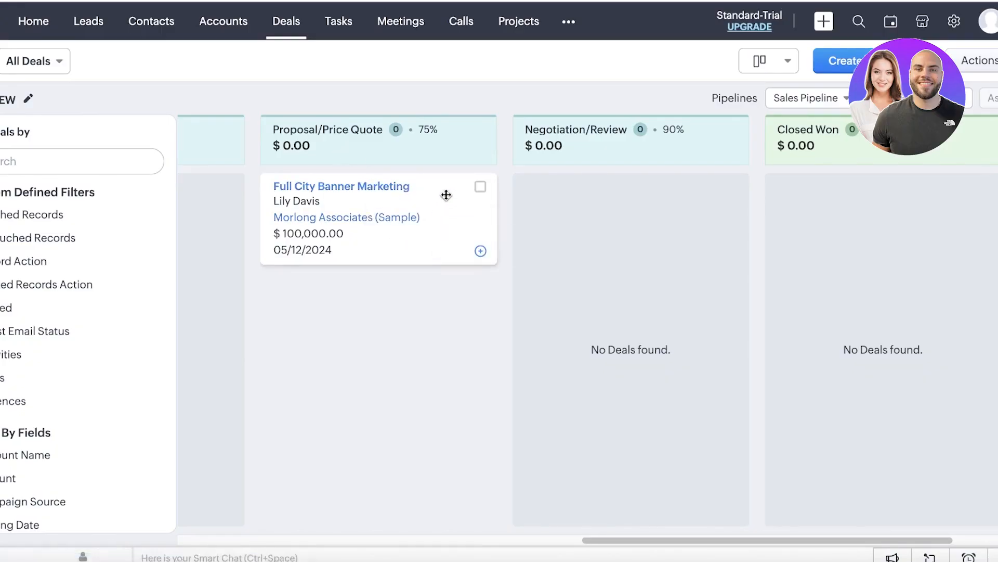
{"action": "left_click", "coordinate": [324, 190]}
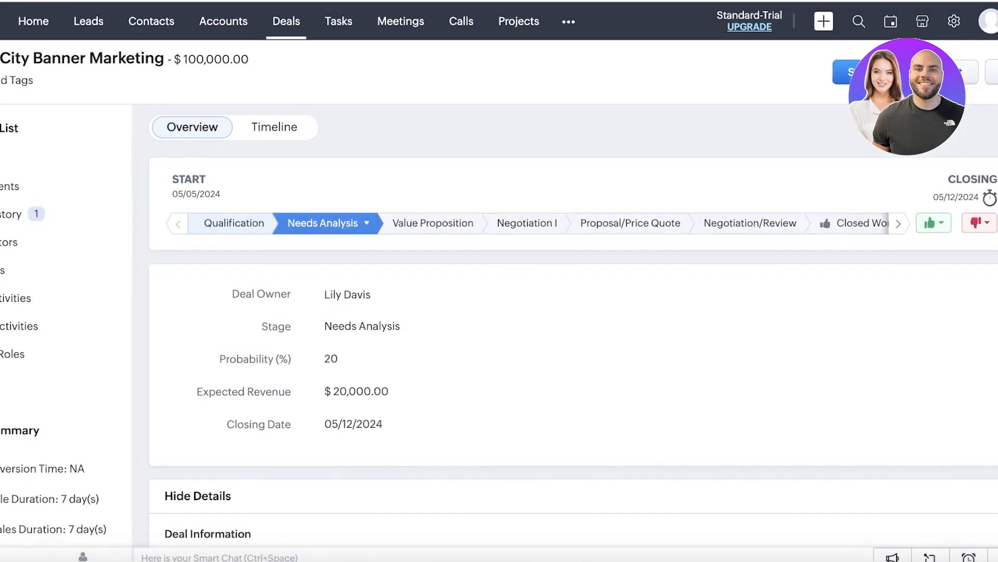
Step: Start an email about the deal, go back to the pipeline, then switch to Tasks
{"action": "left_click", "coordinate": [852, 71]}
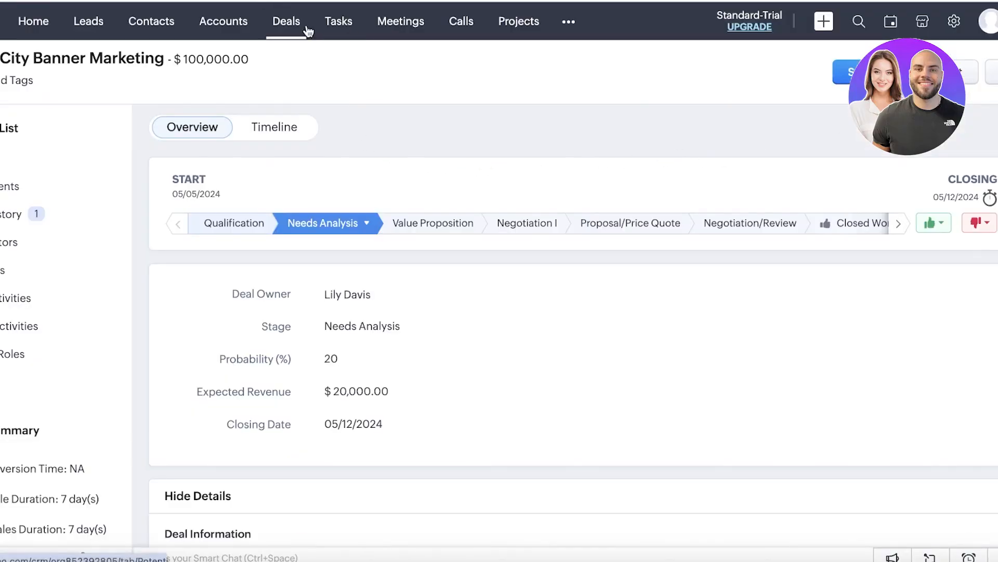
{"action": "left_click", "coordinate": [274, 41]}
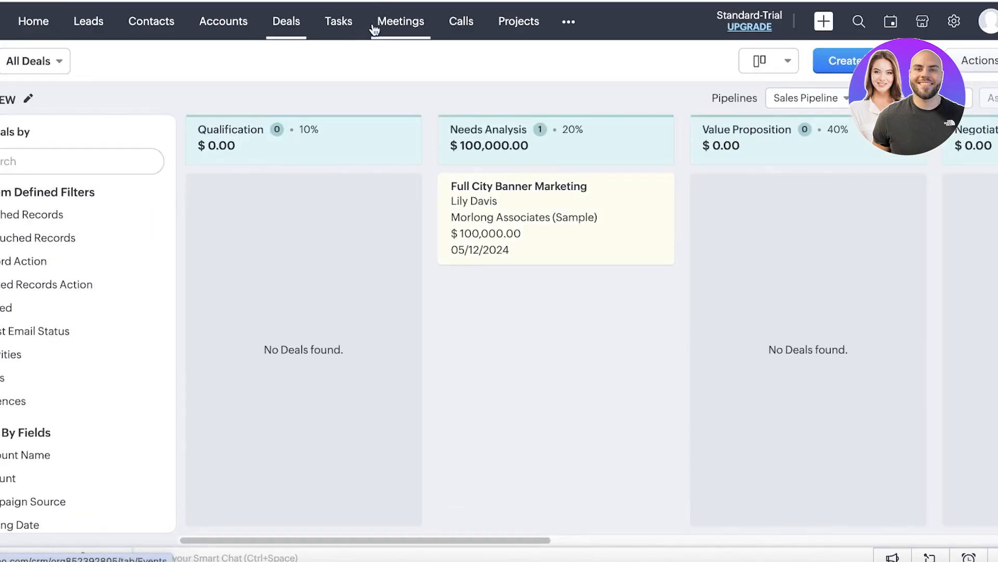
{"action": "left_click", "coordinate": [328, 37]}
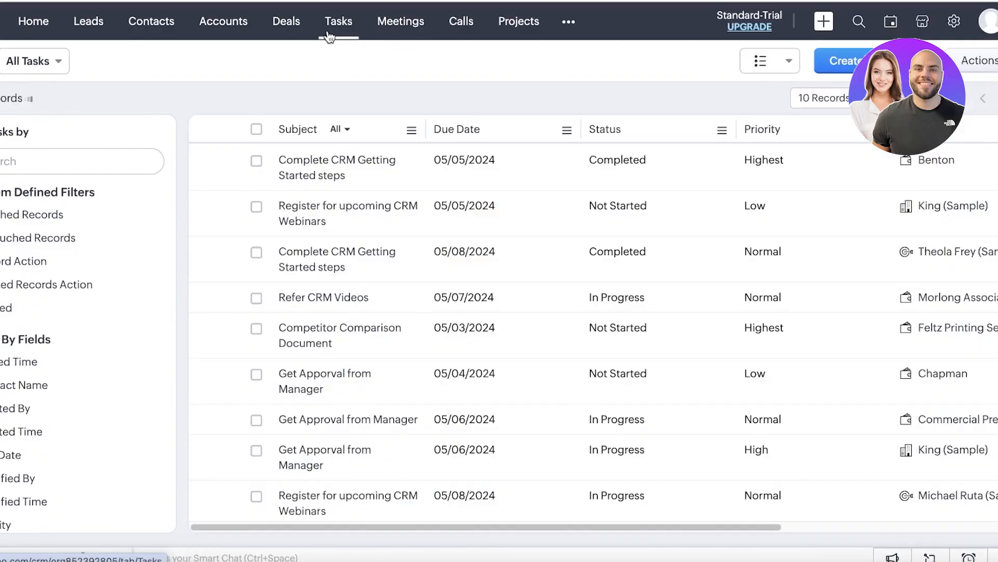
Step: Start a new task and set its related record type to Deal, then Lead
{"action": "left_click", "coordinate": [837, 61]}
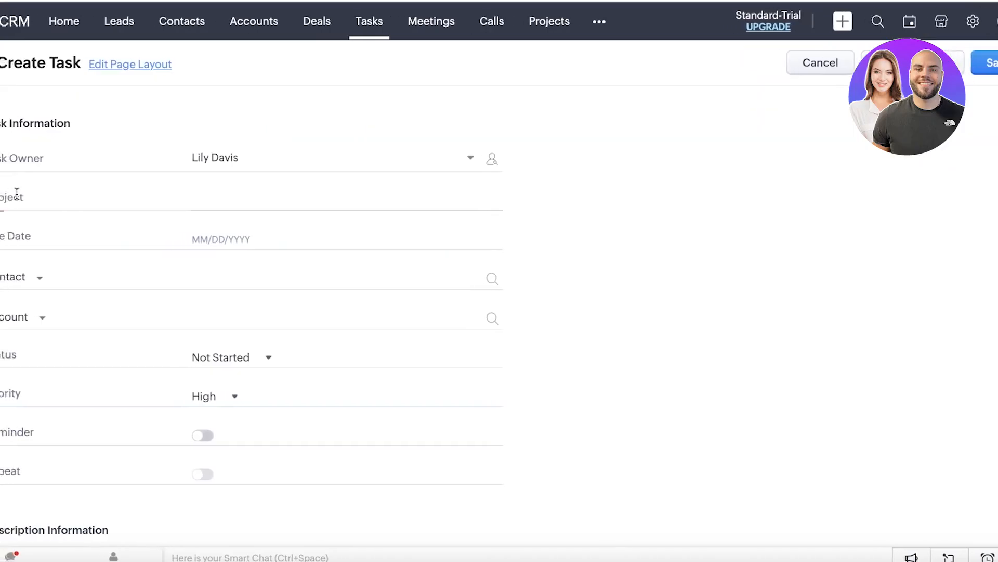
{"action": "left_click", "coordinate": [27, 319]}
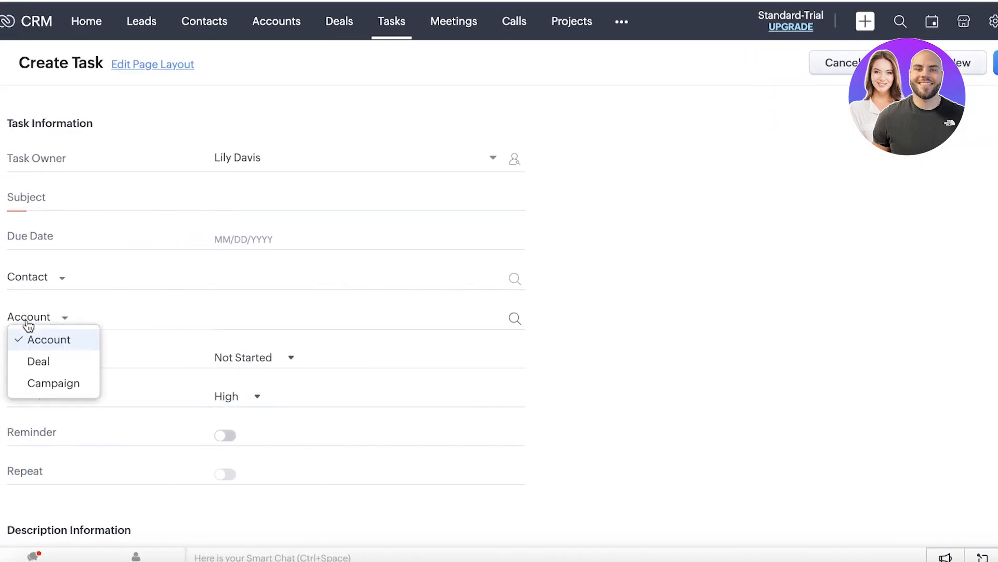
{"action": "left_click", "coordinate": [39, 363]}
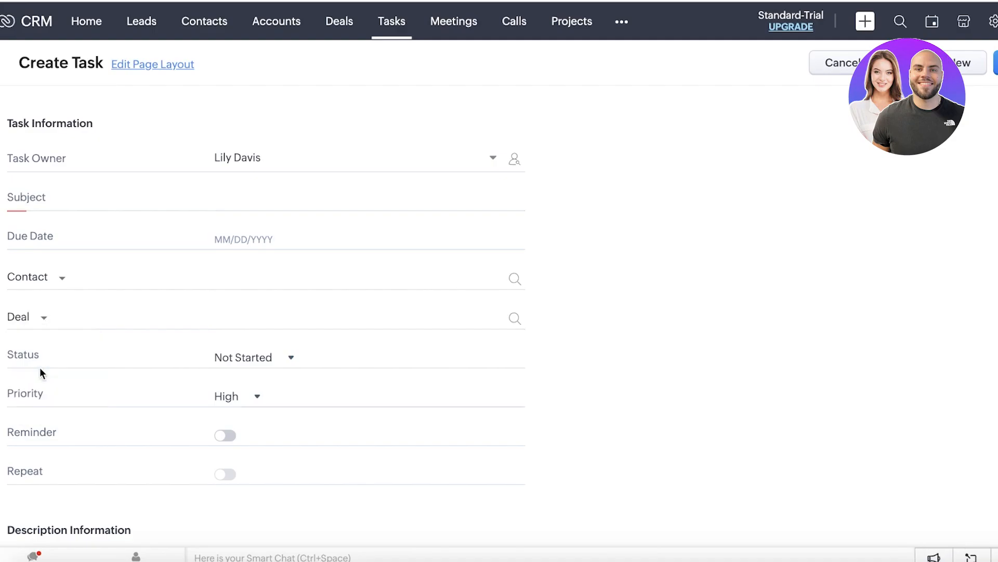
{"action": "left_click", "coordinate": [37, 278]}
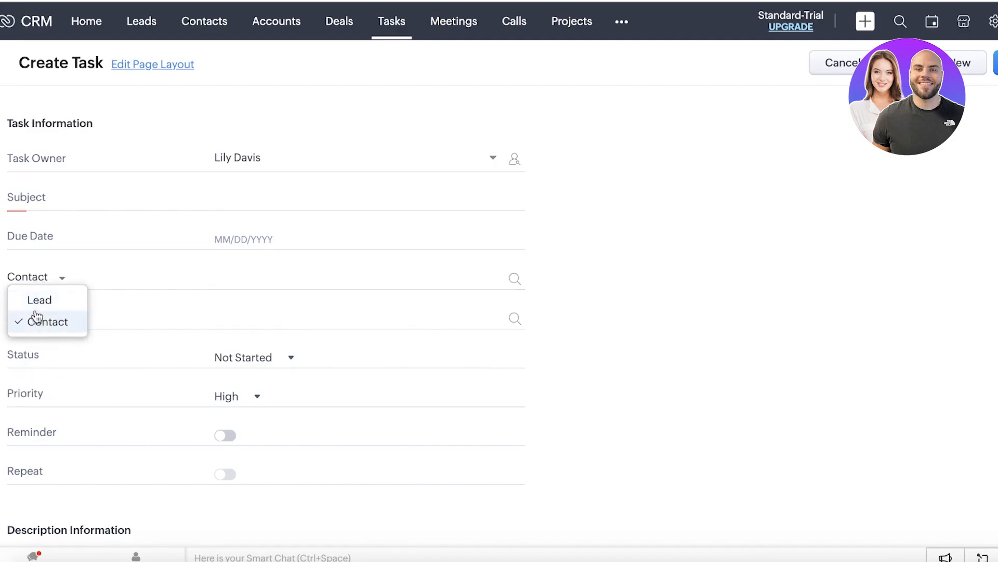
{"action": "left_click", "coordinate": [37, 301]}
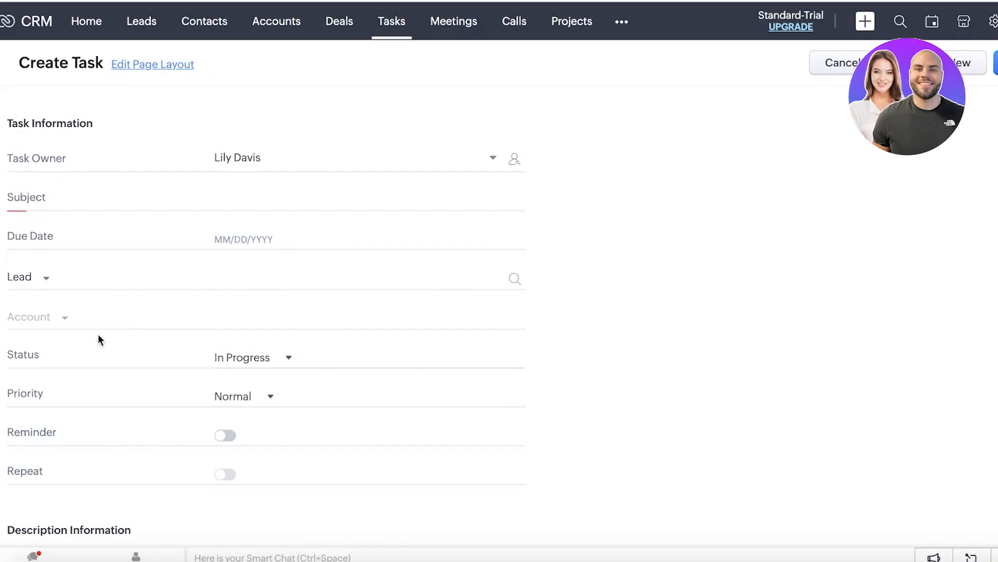
{"action": "scroll", "coordinate": [98, 334], "scroll_direction": "down", "scroll_amount": 2}
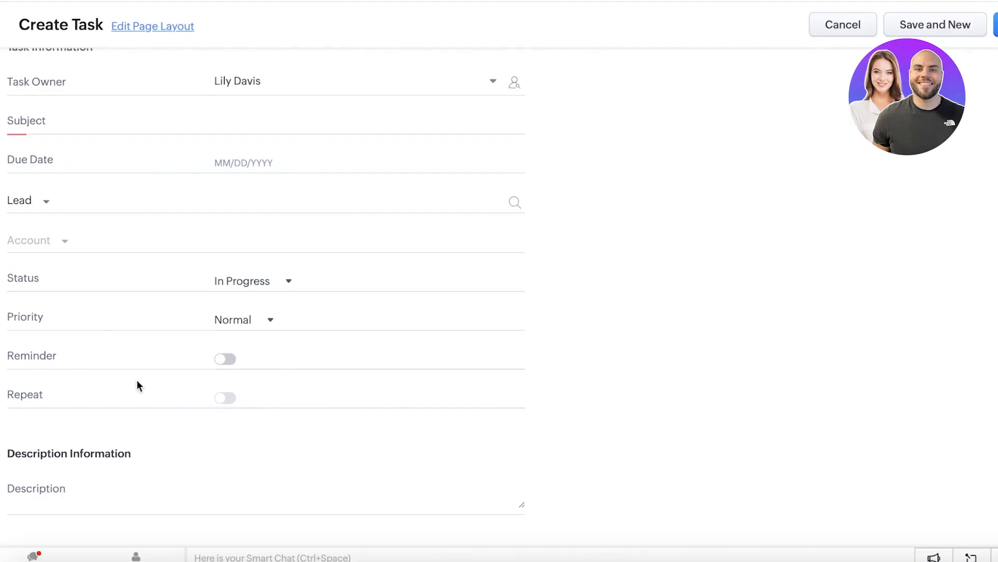
{"action": "scroll", "coordinate": [229, 411], "scroll_direction": "up", "scroll_amount": 3}
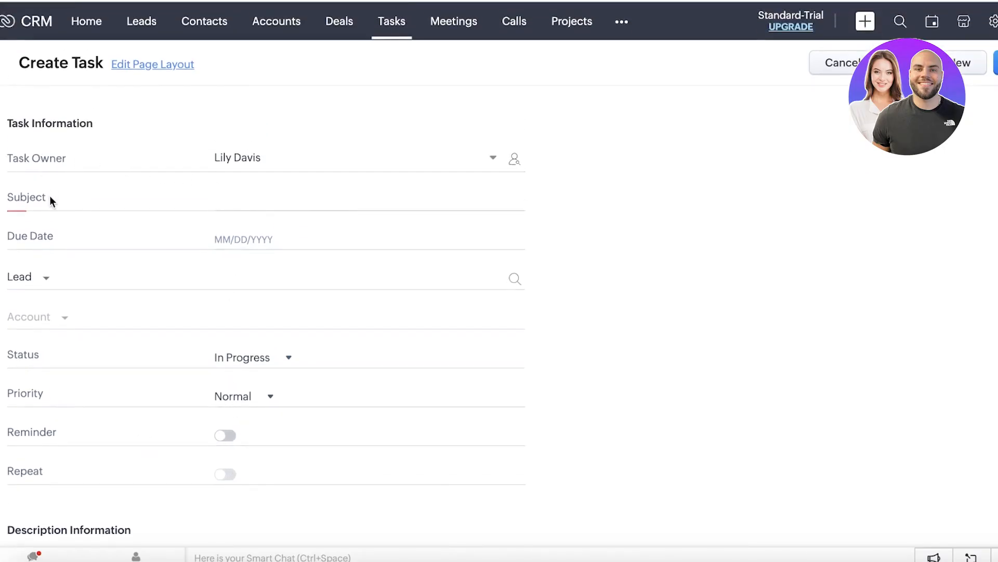
Step: Enter 'Send Updates Email' as the task subject
{"action": "left_click", "coordinate": [344, 195]}
{"action": "type", "text": "f"}
{"action": "key", "text": "BackSpace"}
{"action": "type", "text": "A"}
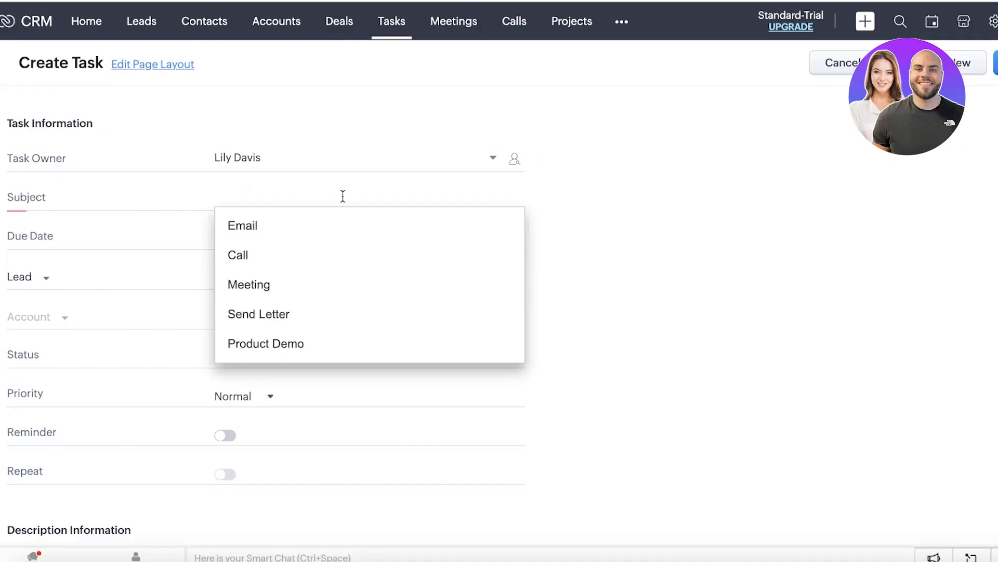
{"action": "left_click", "coordinate": [269, 314]}
{"action": "key", "text": "BackSpace"}
{"action": "key", "text": "BackSpace"}
{"action": "key", "text": "BackSpace"}
{"action": "key", "text": "BackSpace"}
{"action": "key", "text": "BackSpace"}
{"action": "key", "text": "BackSpace"}
{"action": "type", "text": "Updates Email"}
Step: Set the due date to 05/19/2024, link the suggested sample lead, and review the form
{"action": "left_click", "coordinate": [274, 238]}
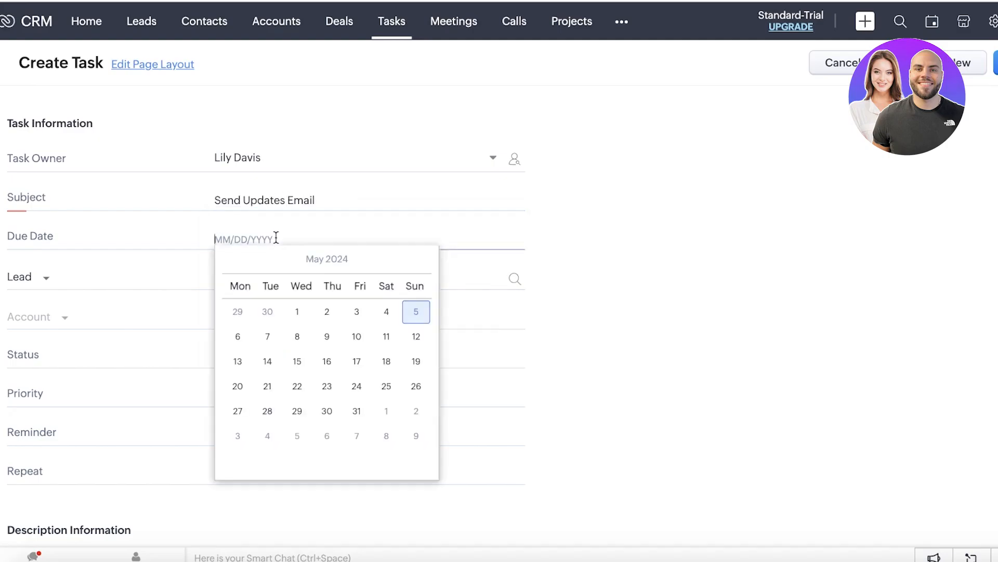
{"action": "left_click", "coordinate": [411, 383]}
{"action": "left_click", "coordinate": [286, 281]}
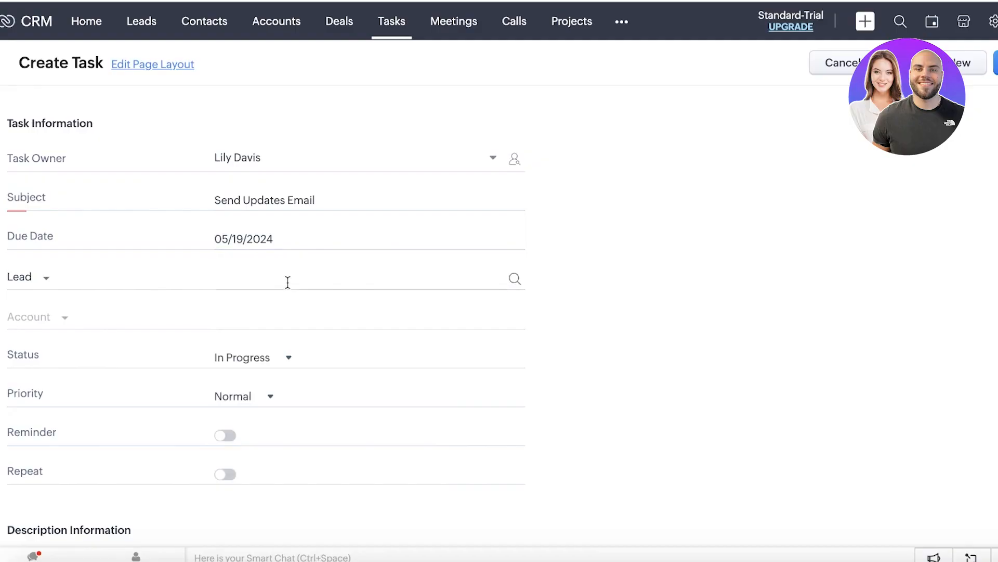
{"action": "type", "text": "a"}
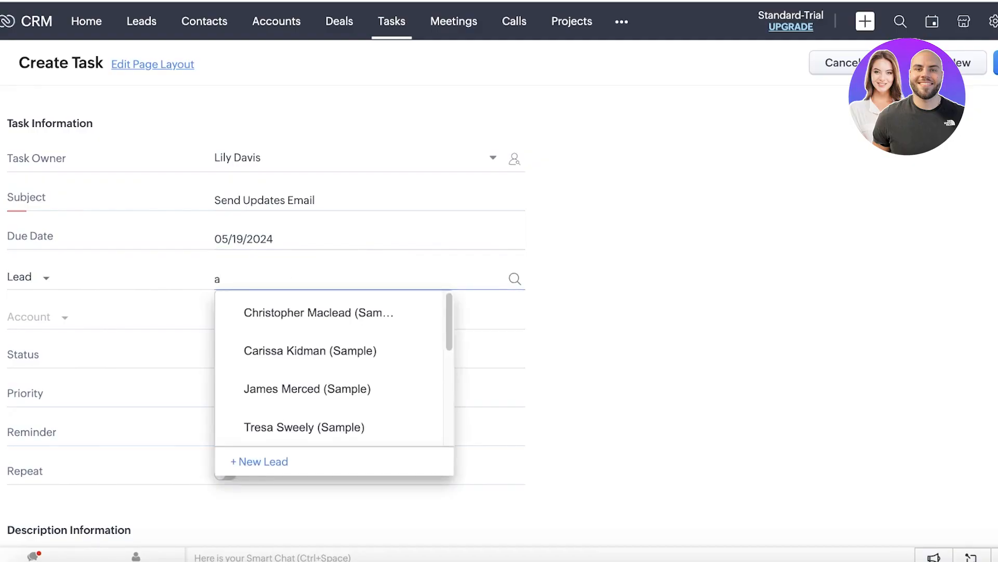
{"action": "left_click", "coordinate": [289, 361]}
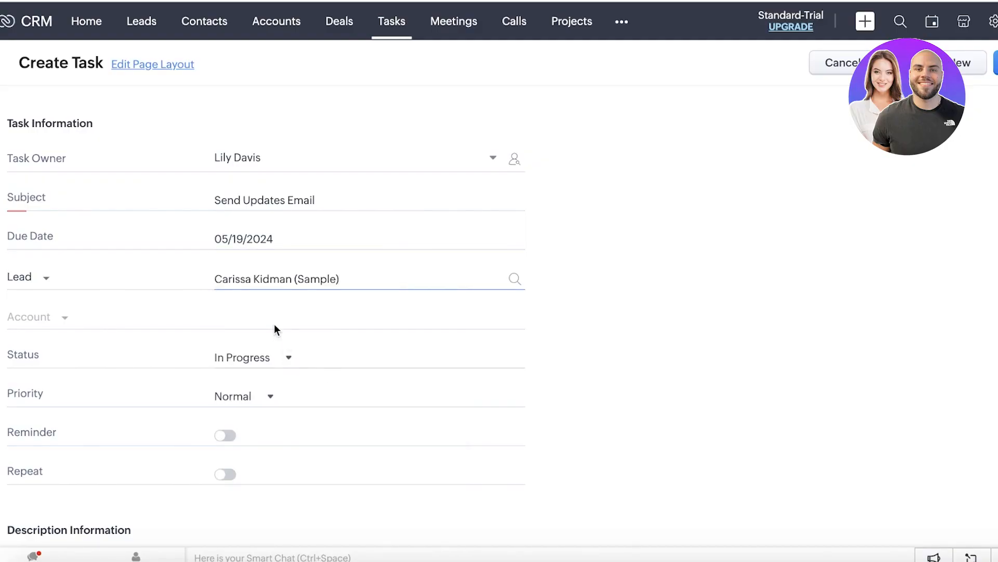
{"action": "left_click", "coordinate": [252, 311]}
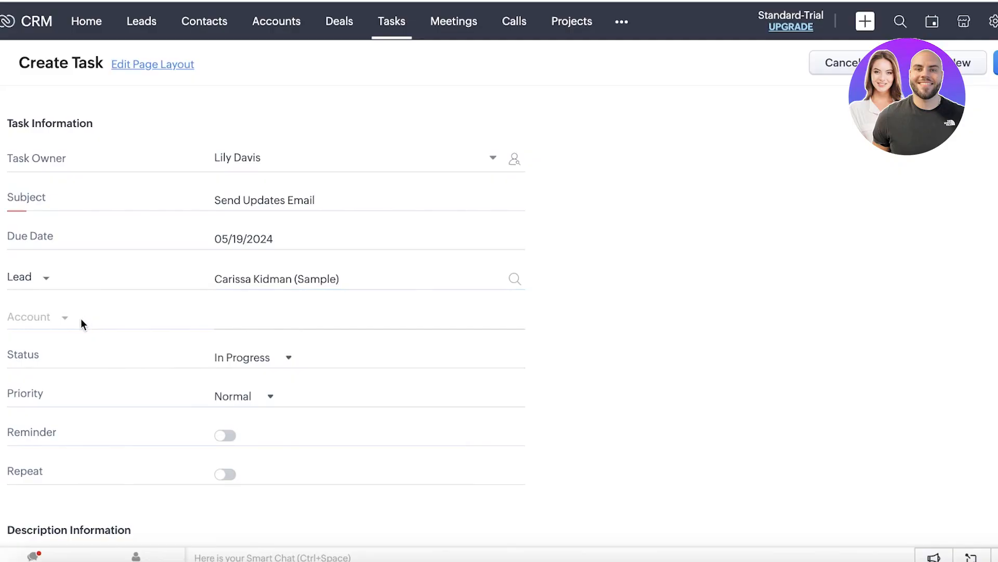
{"action": "scroll", "coordinate": [301, 330], "scroll_direction": "down", "scroll_amount": 1}
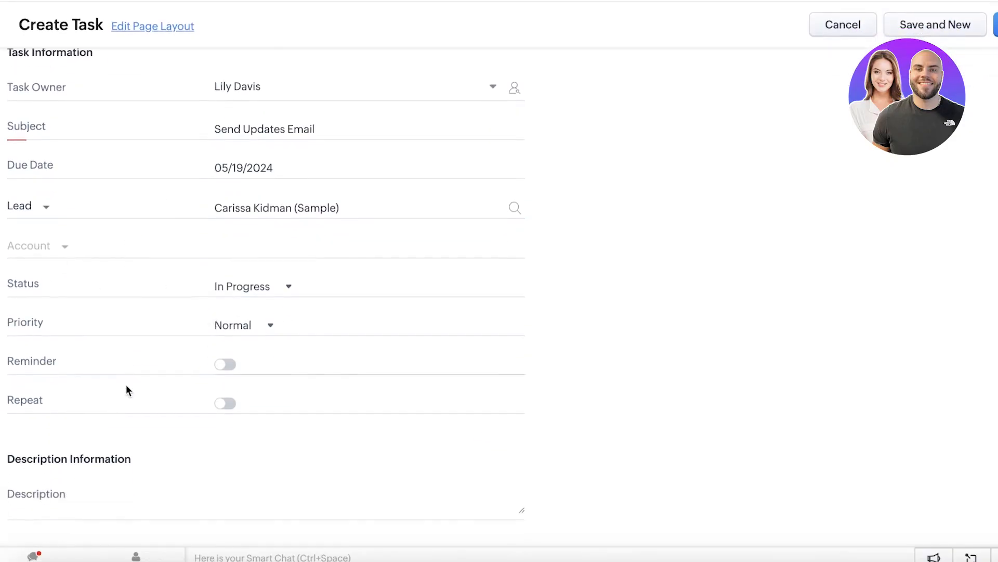
{"action": "scroll", "coordinate": [768, 156], "scroll_direction": "up", "scroll_amount": 1}
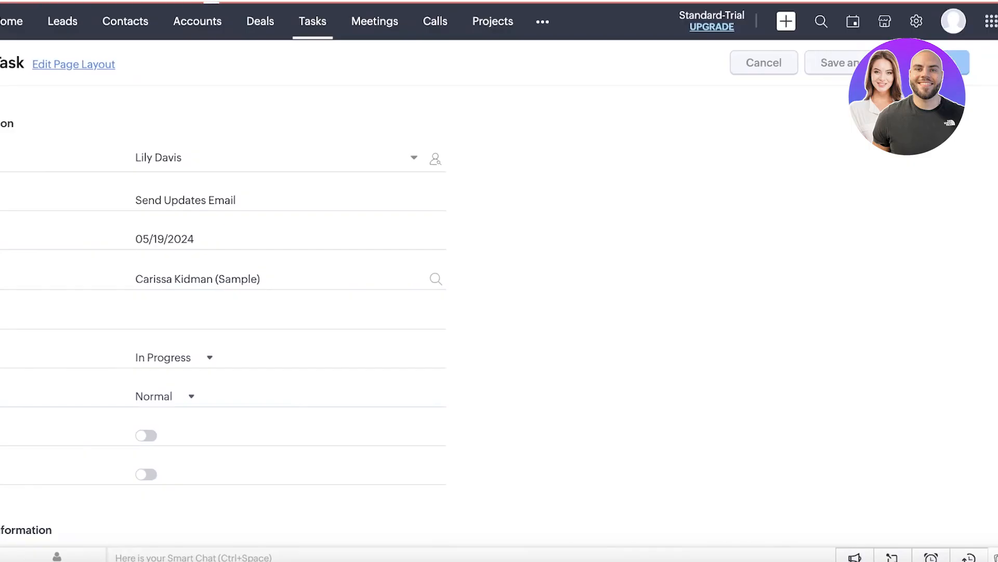
Step: Return to the Tasks list, scroll its table sideways to review the columns, then open Projects
{"action": "left_click", "coordinate": [301, 27]}
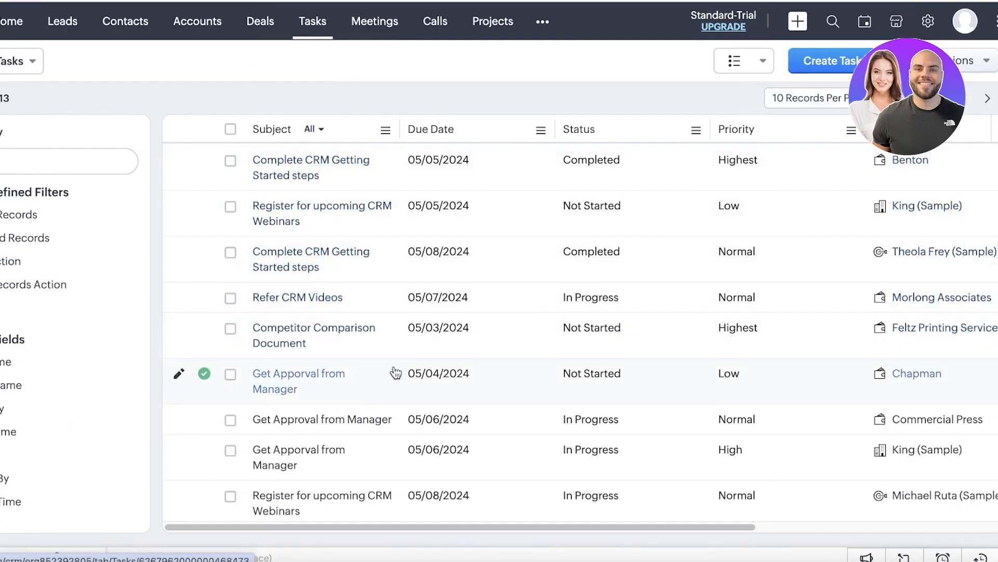
{"action": "left_click_drag", "start_coordinate": [697, 527], "coordinate": [952, 528]}
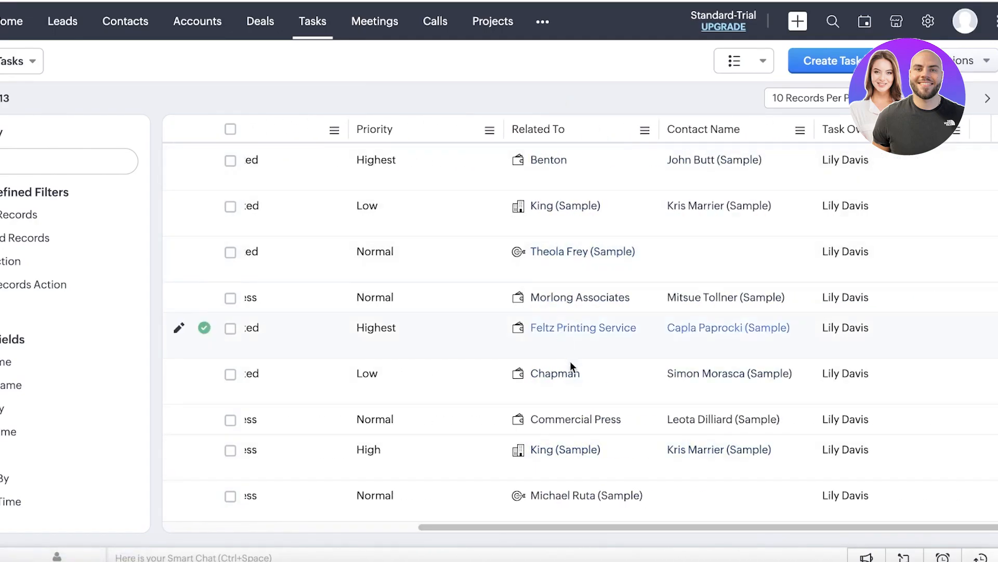
{"action": "scroll", "coordinate": [546, 221], "scroll_direction": "down", "scroll_amount": 1}
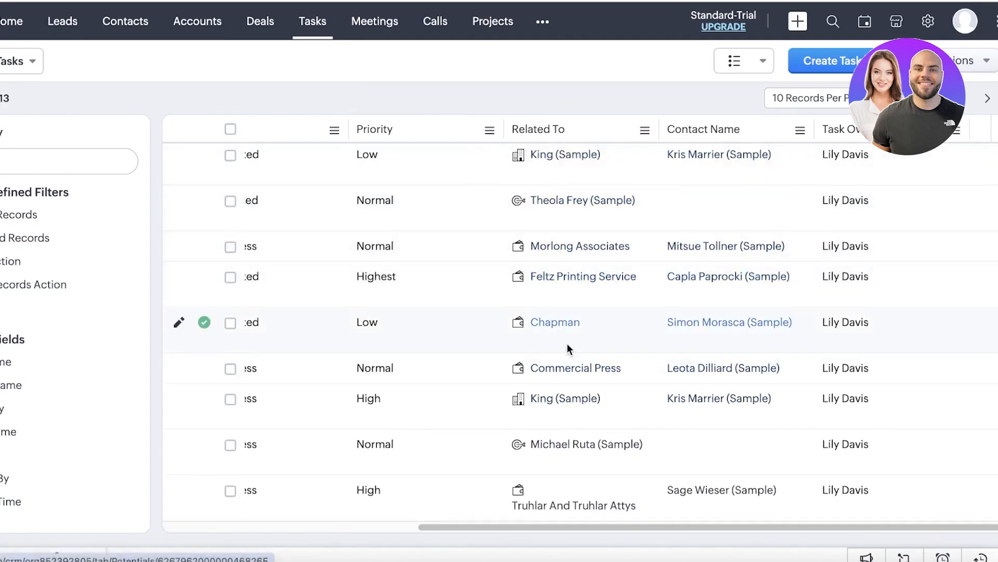
{"action": "scroll", "coordinate": [568, 372], "scroll_direction": "up", "scroll_amount": 1}
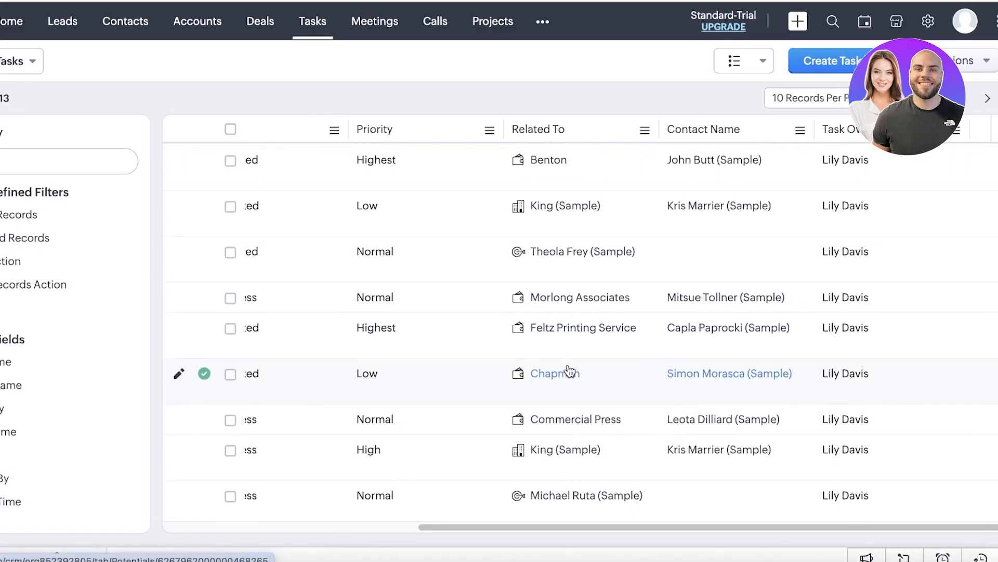
{"action": "scroll", "coordinate": [719, 517], "scroll_direction": "down", "scroll_amount": 1}
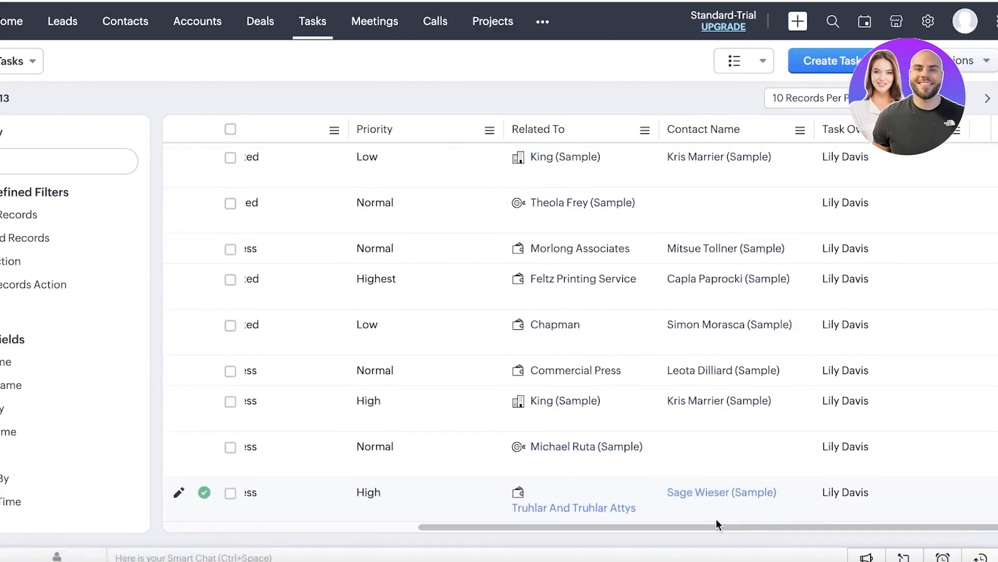
{"action": "scroll", "coordinate": [716, 519], "scroll_direction": "up", "scroll_amount": 1}
{"action": "right_click", "coordinate": [716, 519]}
{"action": "left_click", "coordinate": [573, 54]}
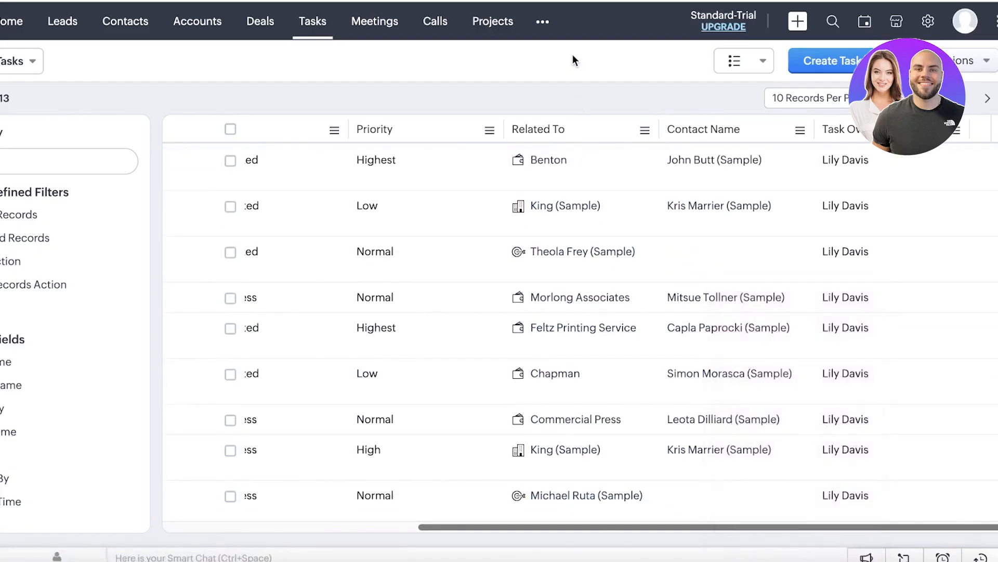
{"action": "scroll", "coordinate": [695, 224], "scroll_direction": "down", "scroll_amount": 1}
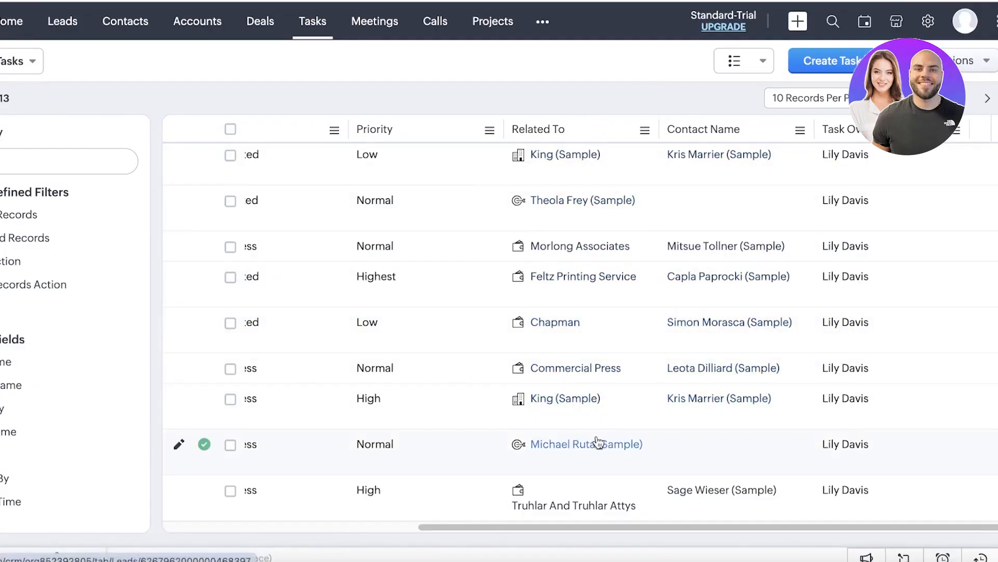
{"action": "scroll", "coordinate": [597, 419], "scroll_direction": "up", "scroll_amount": 1}
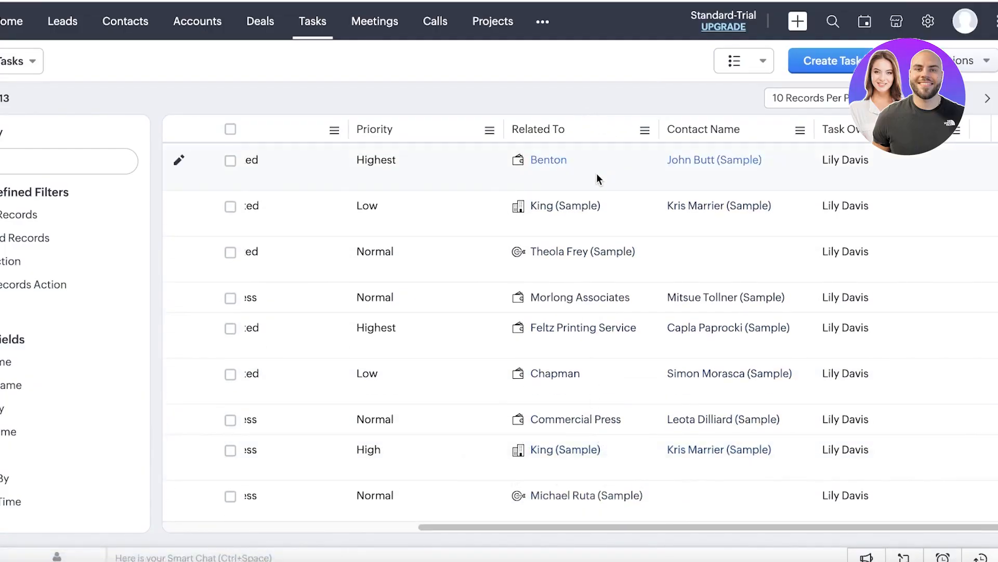
{"action": "left_click", "coordinate": [495, 26]}
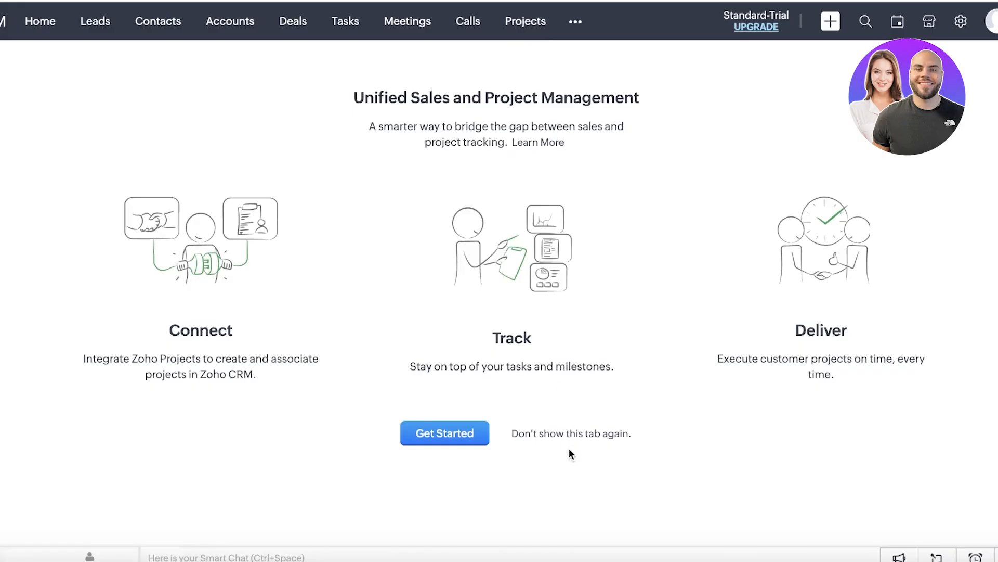
Step: Peek at the ••• More modules list, close it, and open Meetings
{"action": "left_click", "coordinate": [564, 21]}
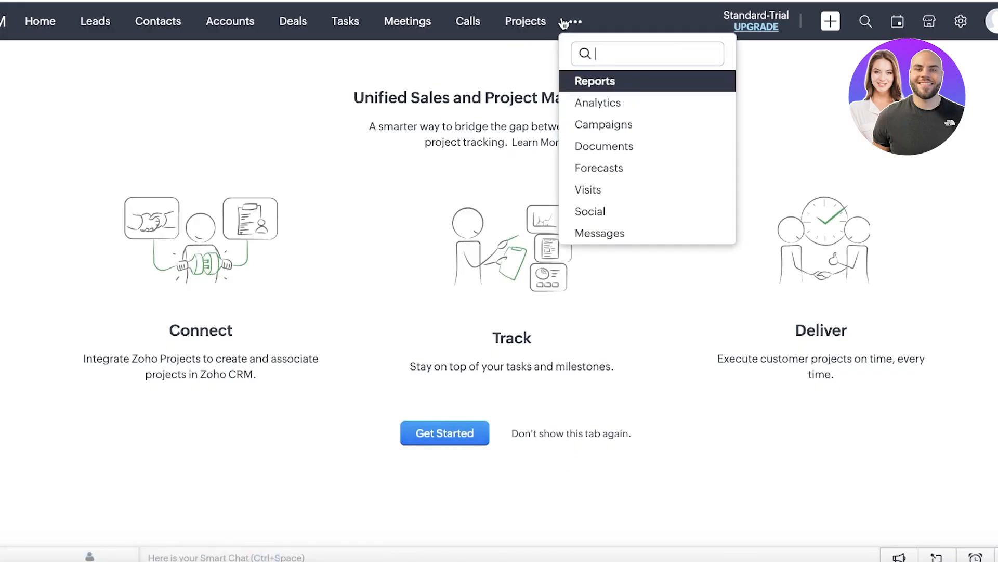
{"action": "left_click", "coordinate": [509, 91]}
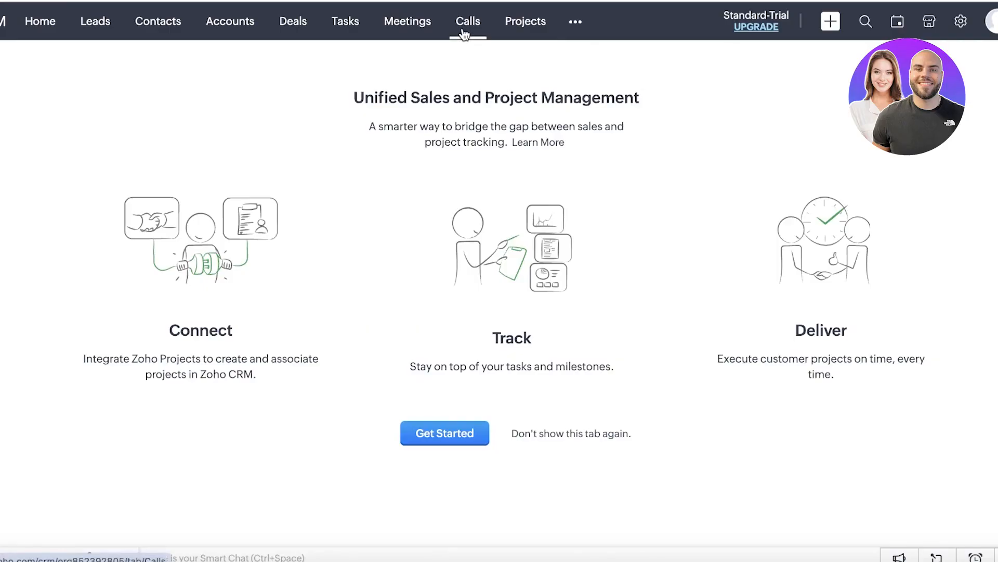
{"action": "left_click", "coordinate": [395, 28]}
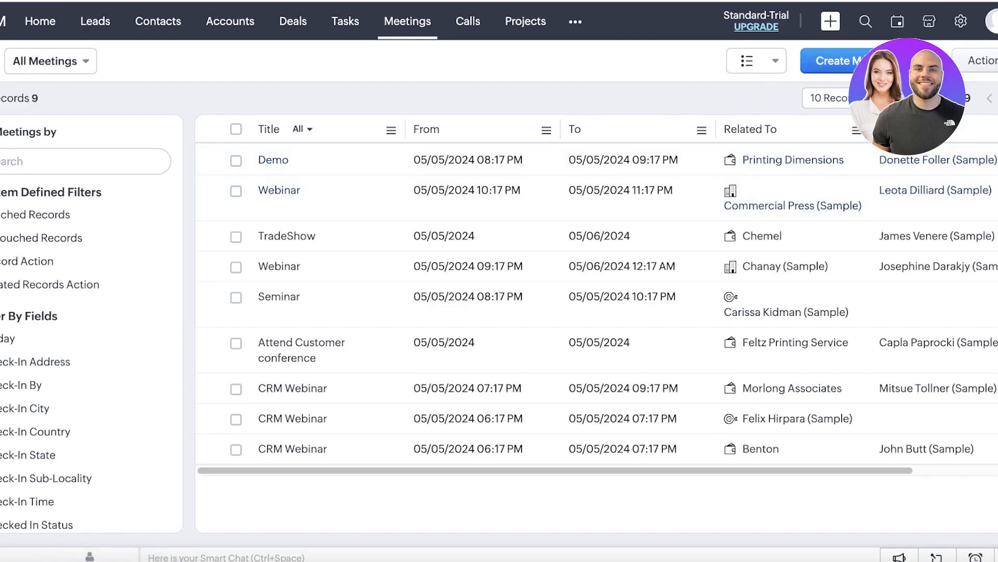
Step: Start a meeting, set Related To to Contact then Lead, cancel it, and open Calls
{"action": "left_click", "coordinate": [835, 61]}
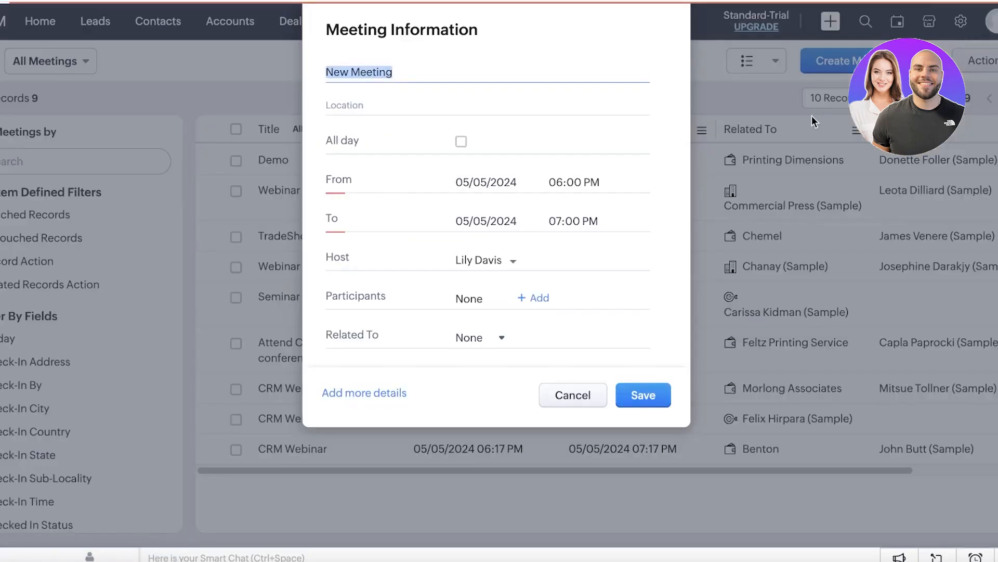
{"action": "scroll", "coordinate": [394, 238], "scroll_direction": "down", "scroll_amount": 3}
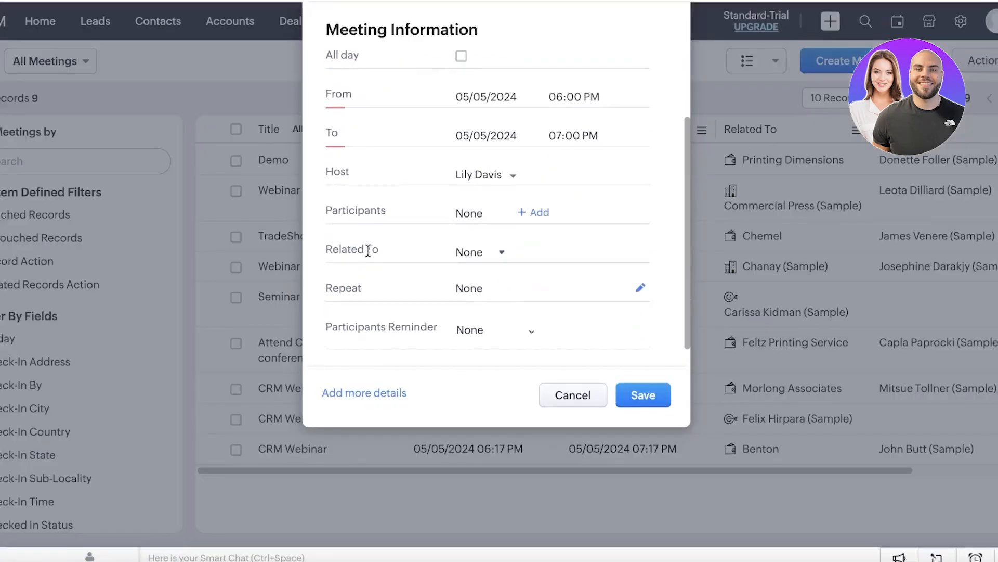
{"action": "left_click", "coordinate": [474, 257]}
{"action": "left_click", "coordinate": [477, 321]}
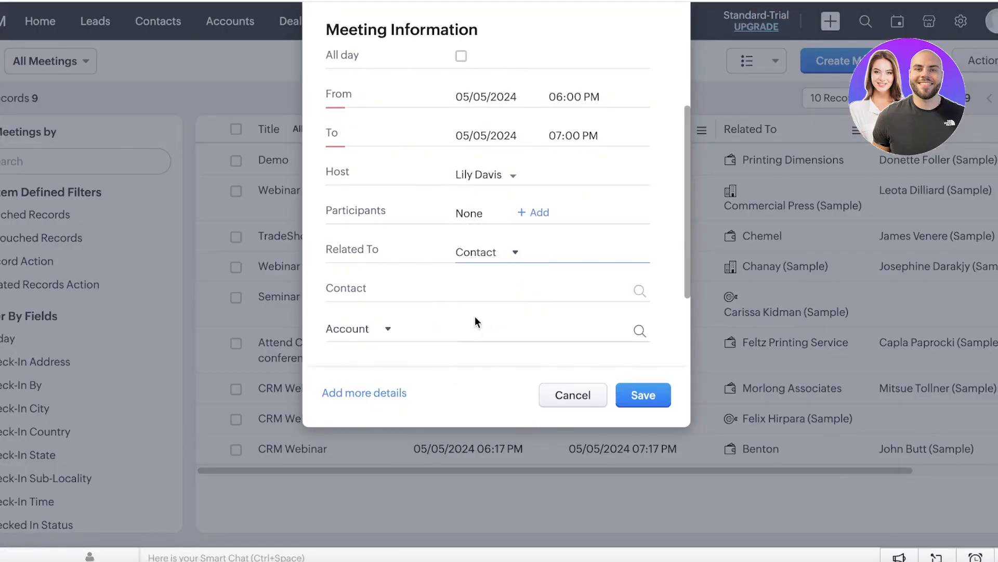
{"action": "left_click", "coordinate": [476, 253]}
{"action": "left_click", "coordinate": [484, 293]}
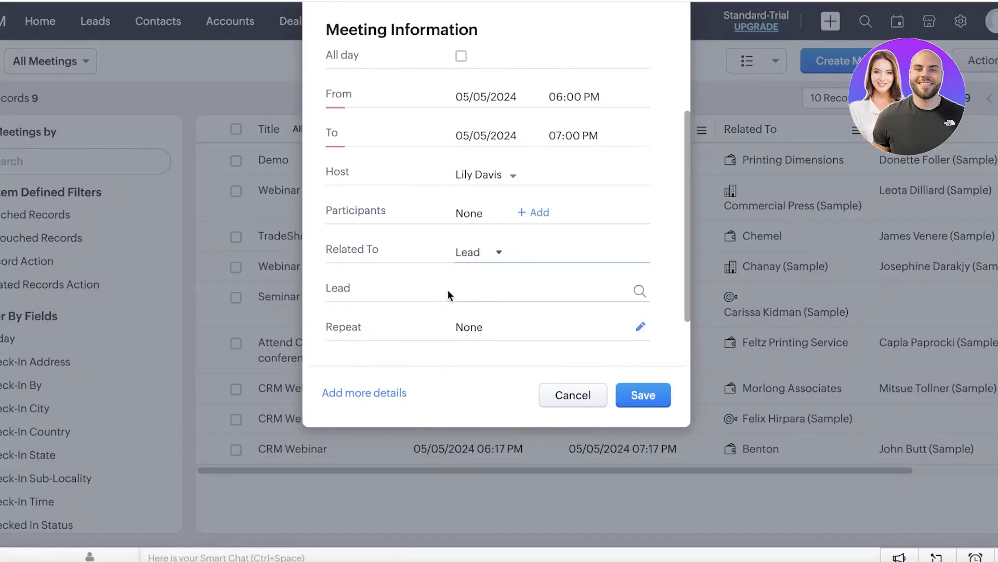
{"action": "left_click", "coordinate": [516, 290]}
{"action": "scroll", "coordinate": [515, 288], "scroll_direction": "up", "scroll_amount": 2}
{"action": "left_click", "coordinate": [566, 395]}
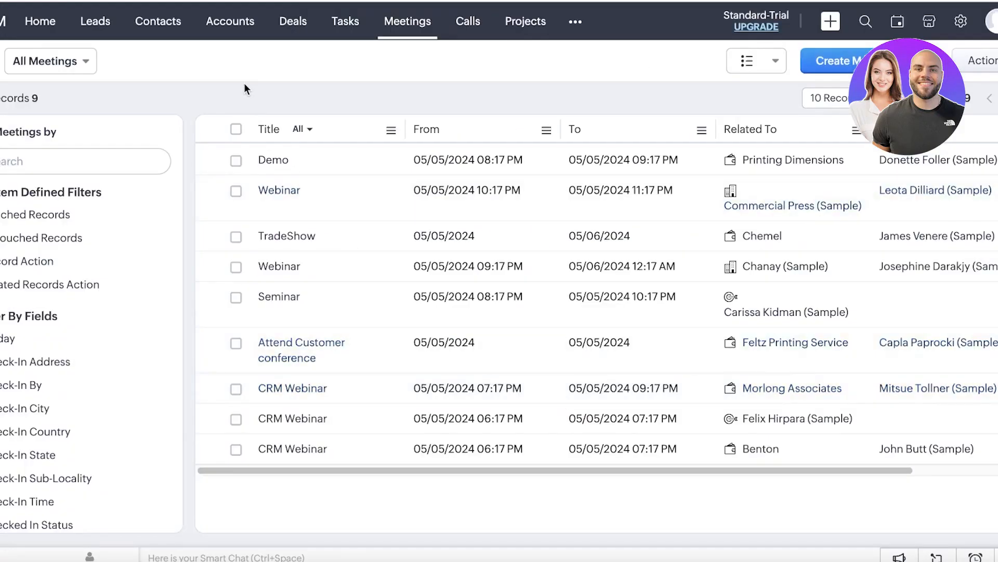
{"action": "left_click", "coordinate": [467, 23]}
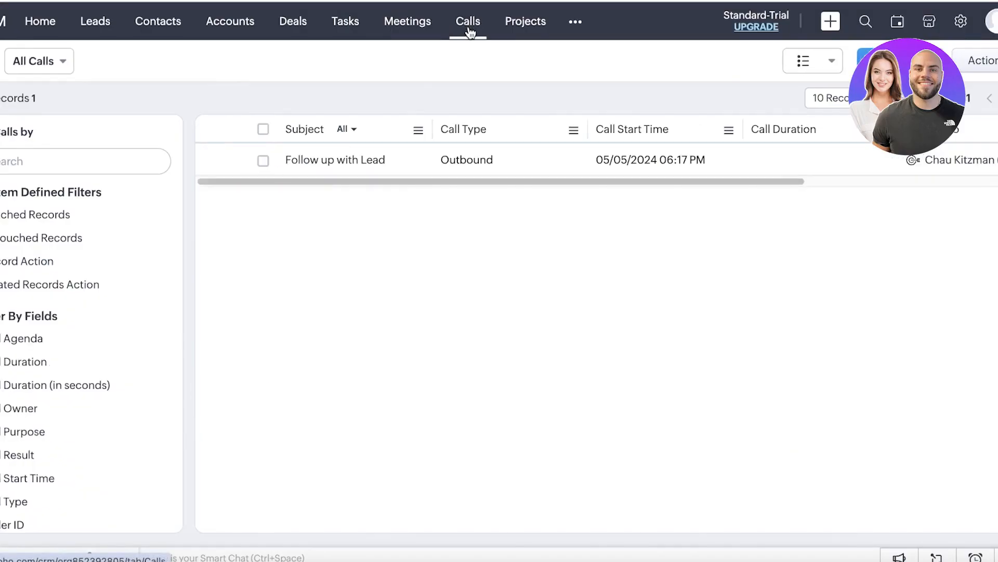
Step: Peek at the call actions list and the account panel, closing each
{"action": "left_click", "coordinate": [958, 62]}
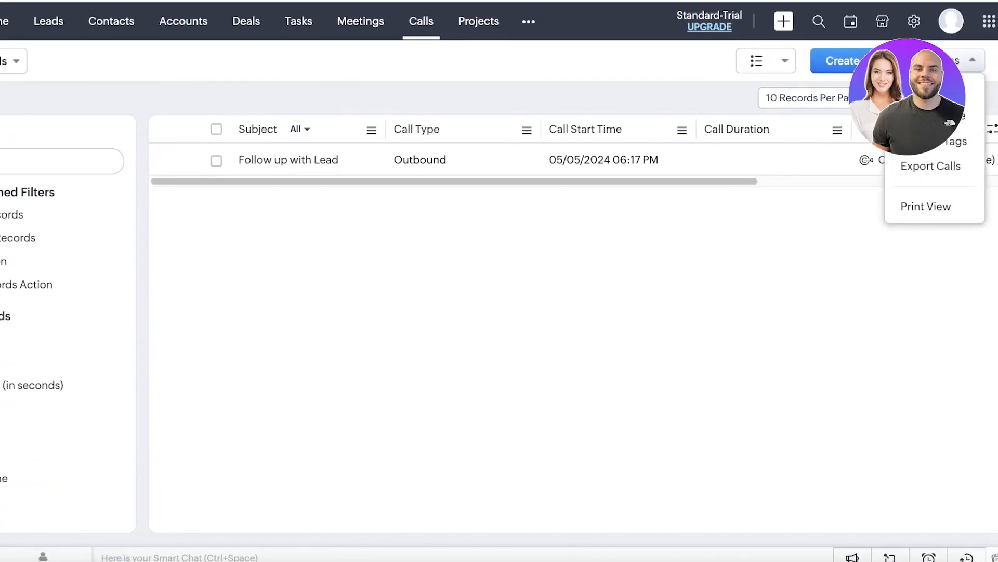
{"action": "left_click", "coordinate": [795, 355]}
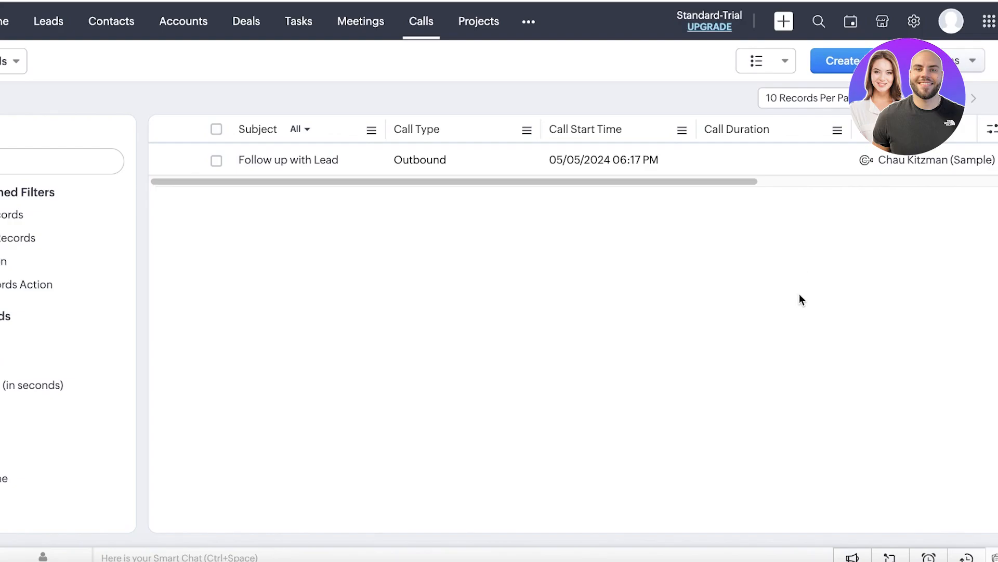
{"action": "left_click", "coordinate": [951, 21]}
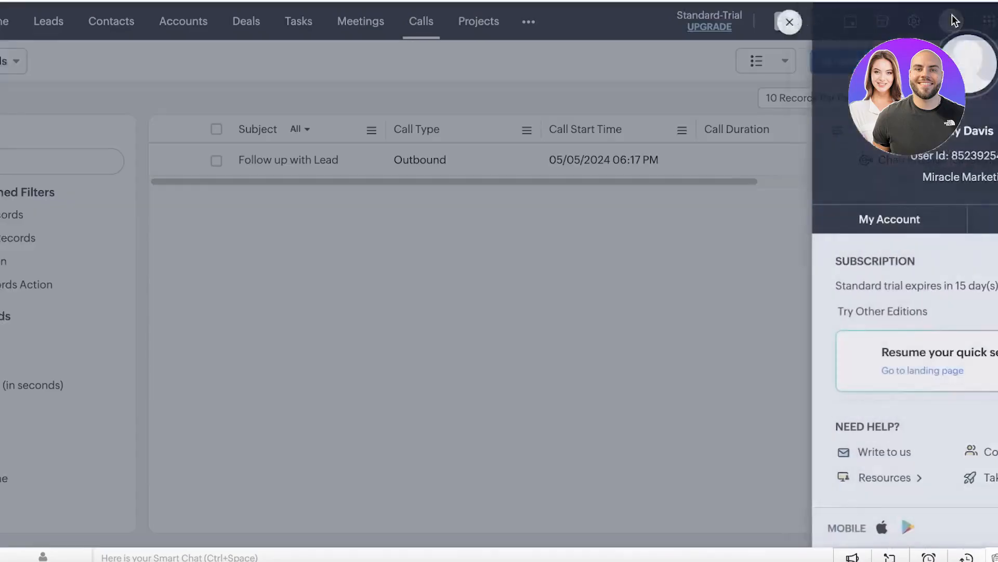
{"action": "left_click", "coordinate": [535, 201]}
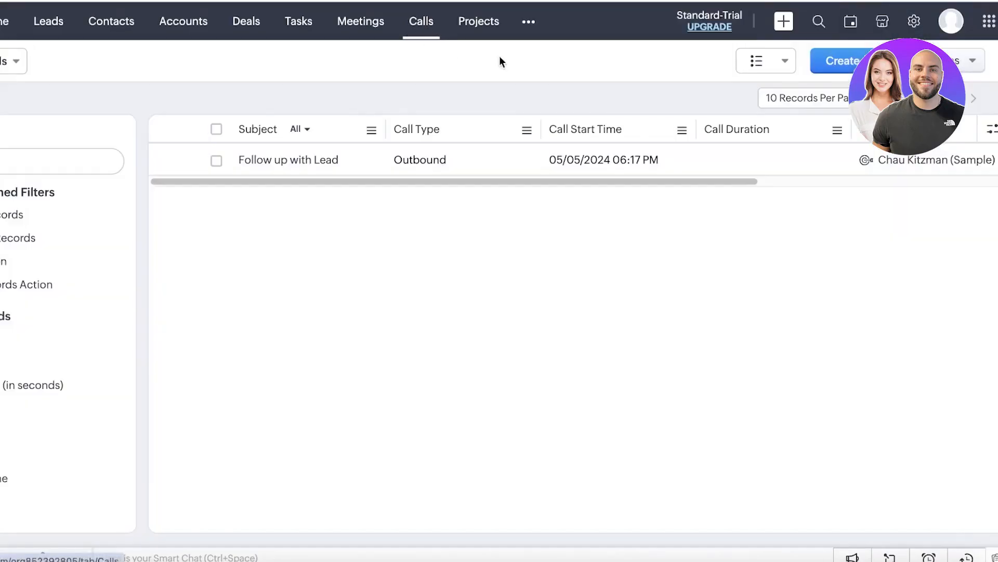
Step: Browse personal account settings preferences and Groups, check the profile panel, then go to Setup
{"action": "left_click", "coordinate": [951, 23]}
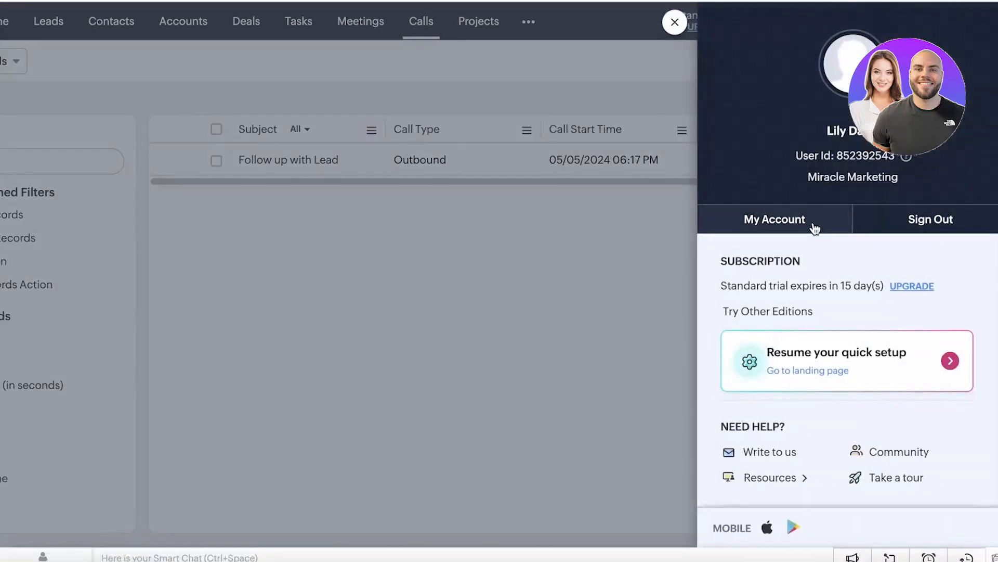
{"action": "left_click", "coordinate": [814, 222]}
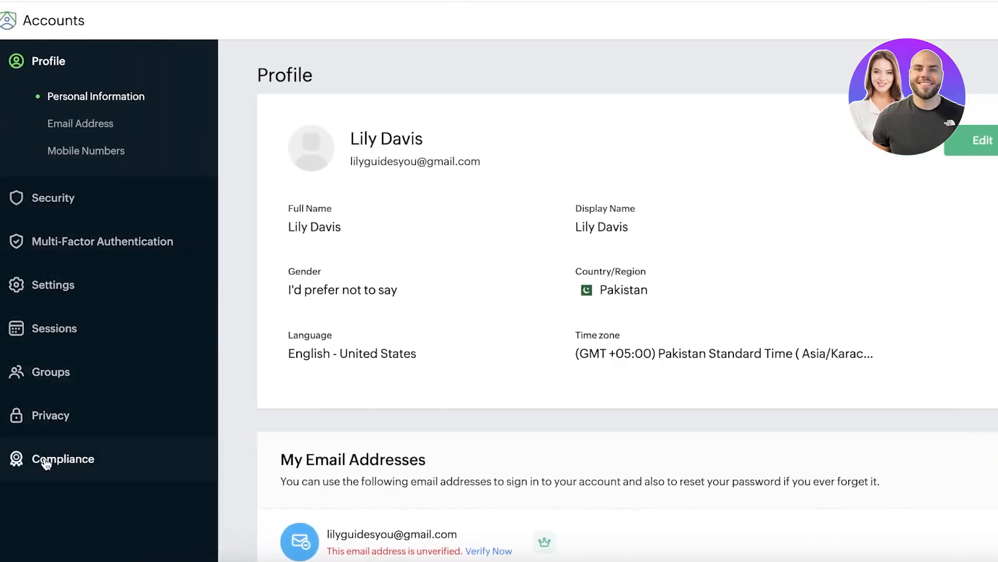
{"action": "left_click", "coordinate": [100, 288]}
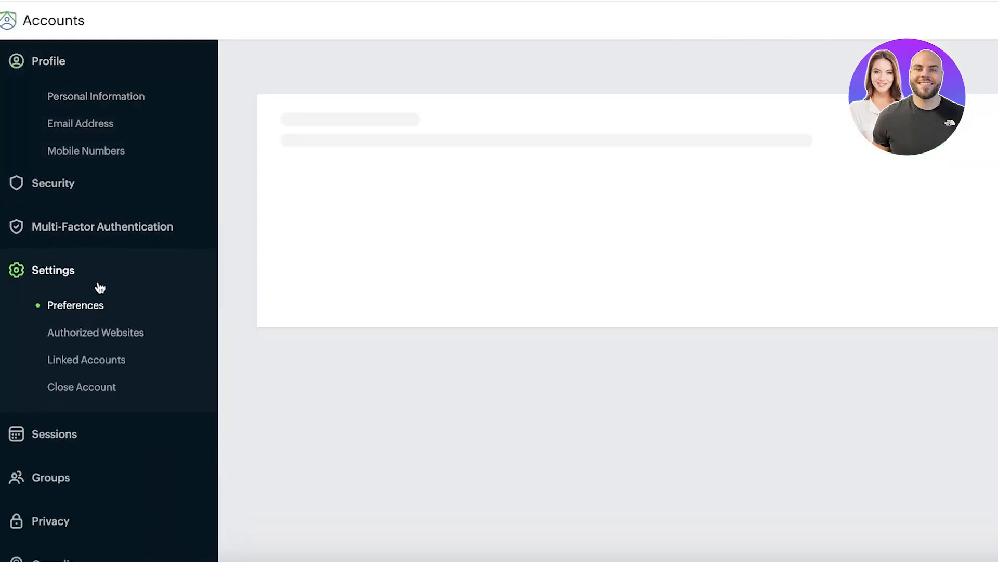
{"action": "left_click", "coordinate": [48, 371]}
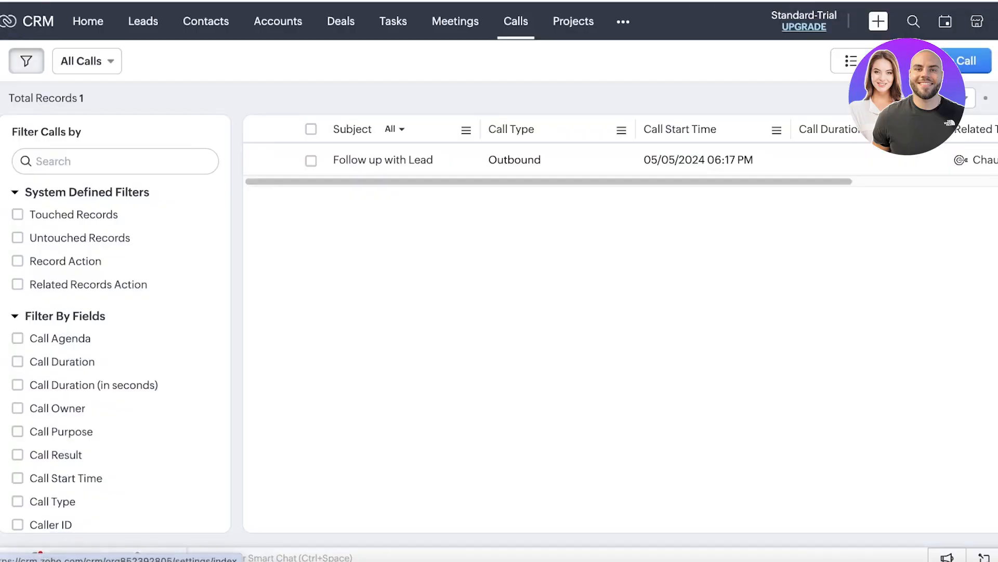
{"action": "left_click", "coordinate": [875, 23]}
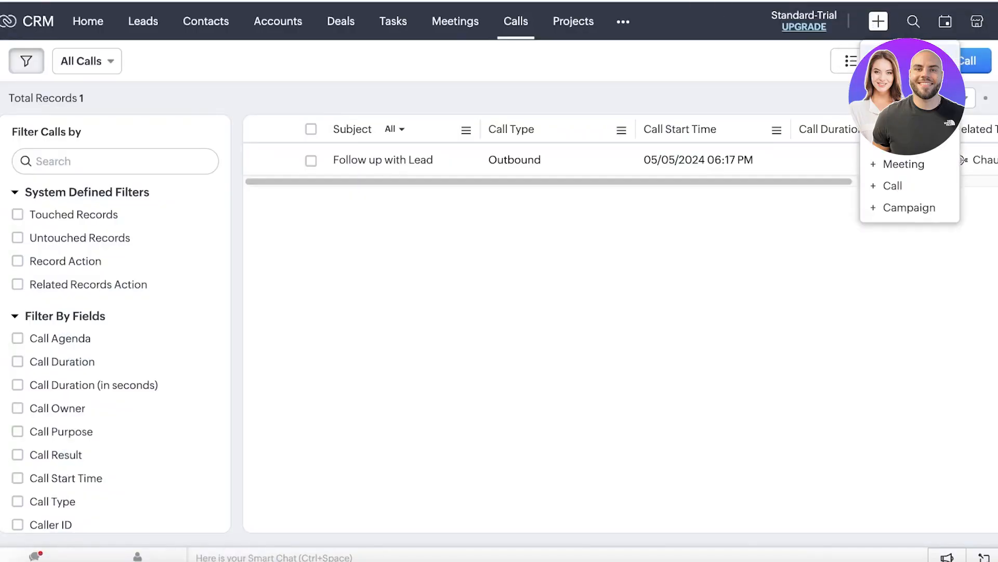
{"action": "left_click", "coordinate": [996, 21]}
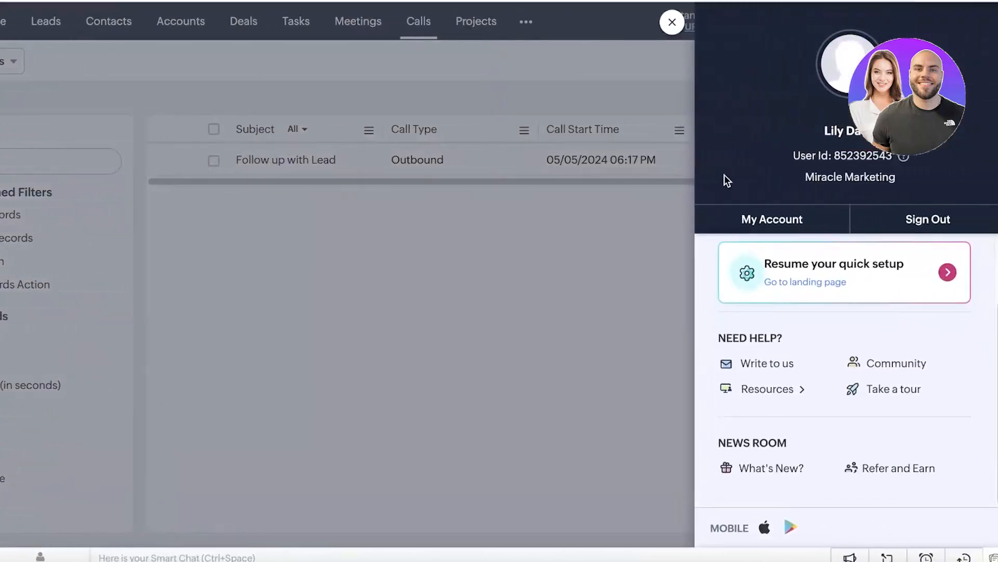
{"action": "left_click", "coordinate": [672, 22]}
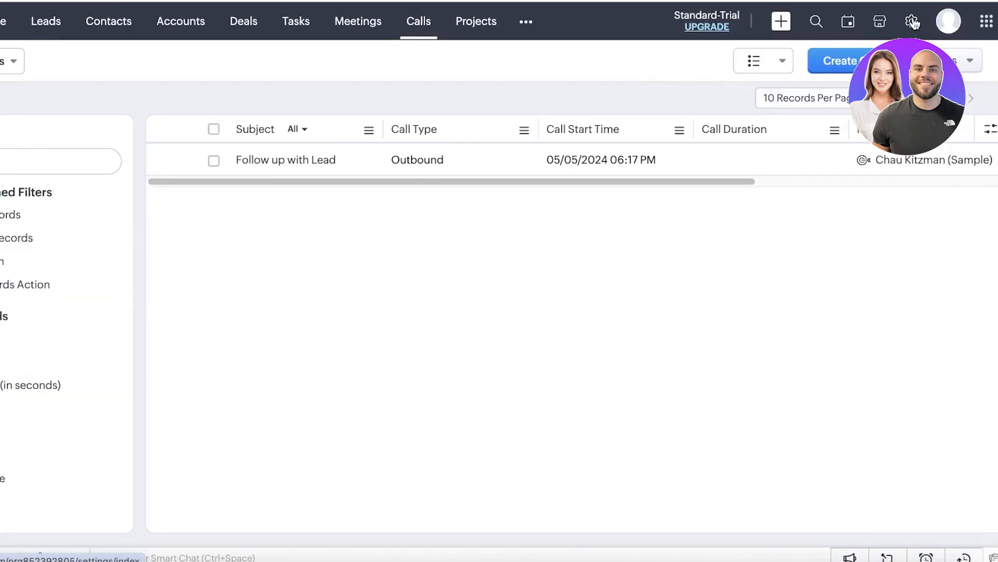
{"action": "left_click", "coordinate": [913, 22]}
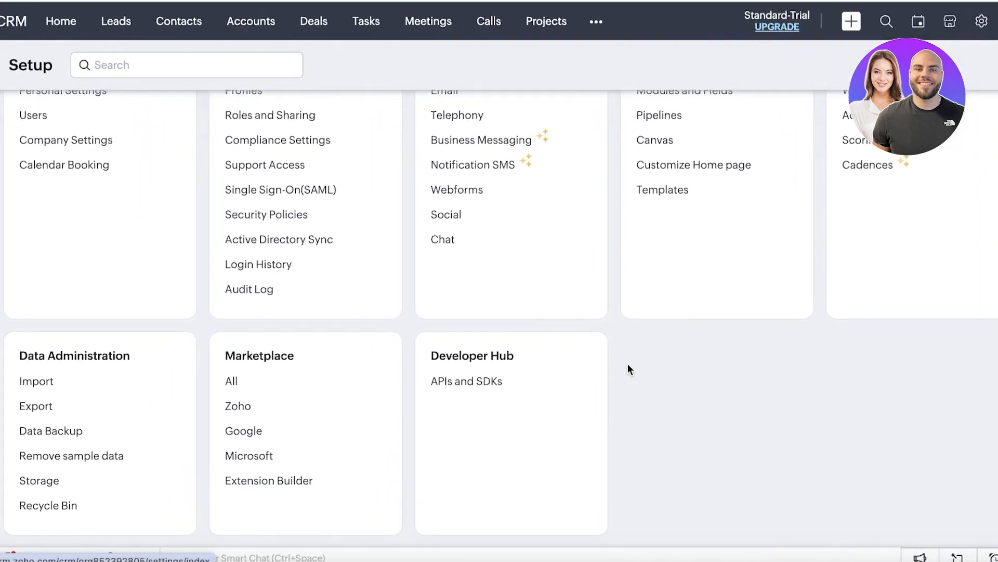
Step: Search Setup for 'organi' and try the mini calendar popup
{"action": "scroll", "coordinate": [628, 364], "scroll_direction": "up", "scroll_amount": 3}
{"action": "left_click", "coordinate": [260, 78]}
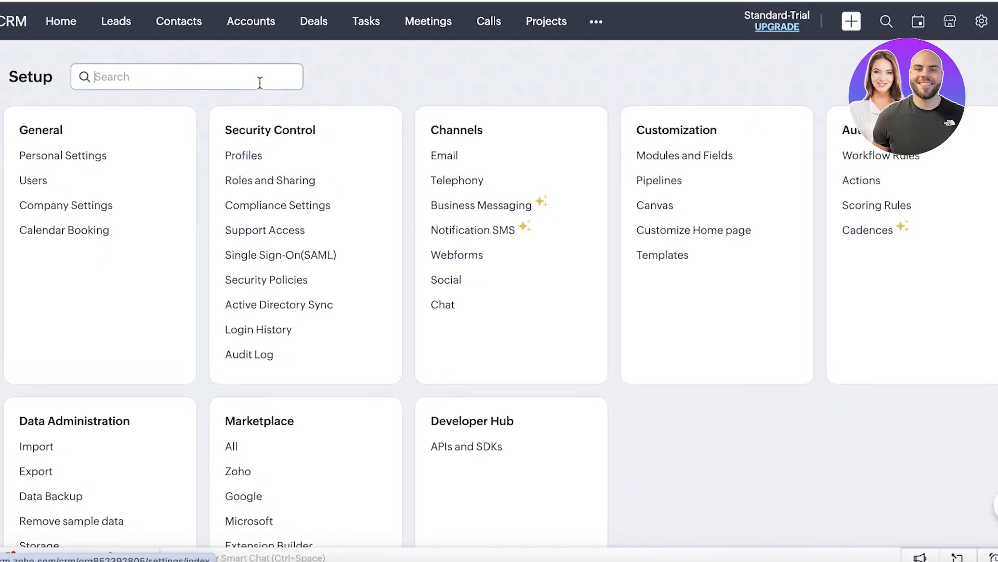
{"action": "type", "text": "organi"}
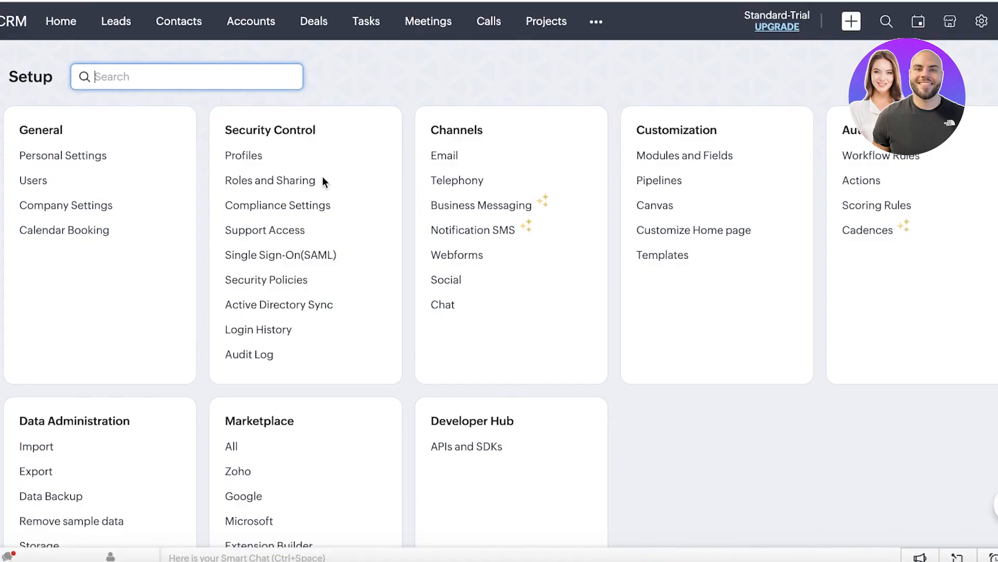
{"action": "left_click", "coordinate": [919, 23]}
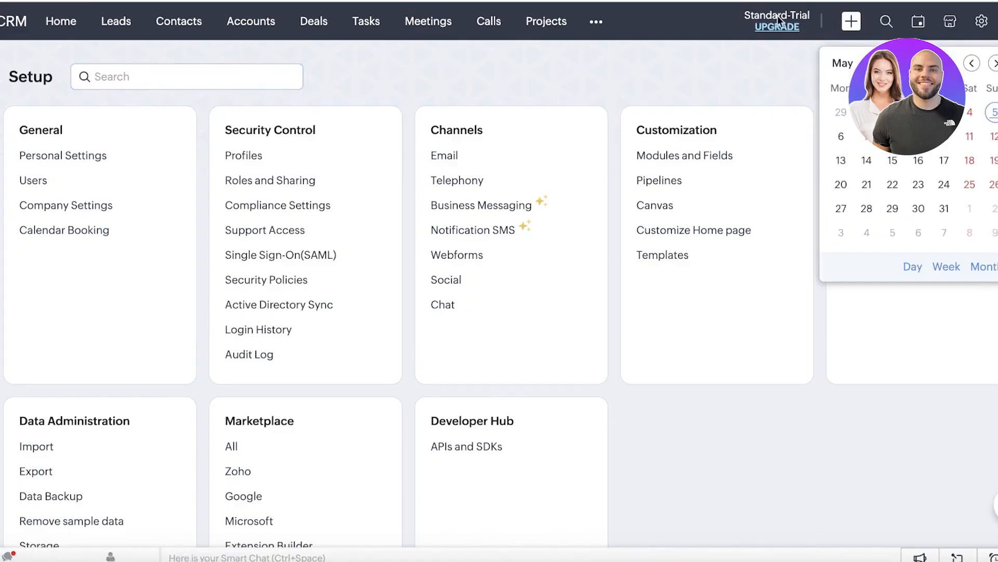
{"action": "left_click", "coordinate": [705, 63]}
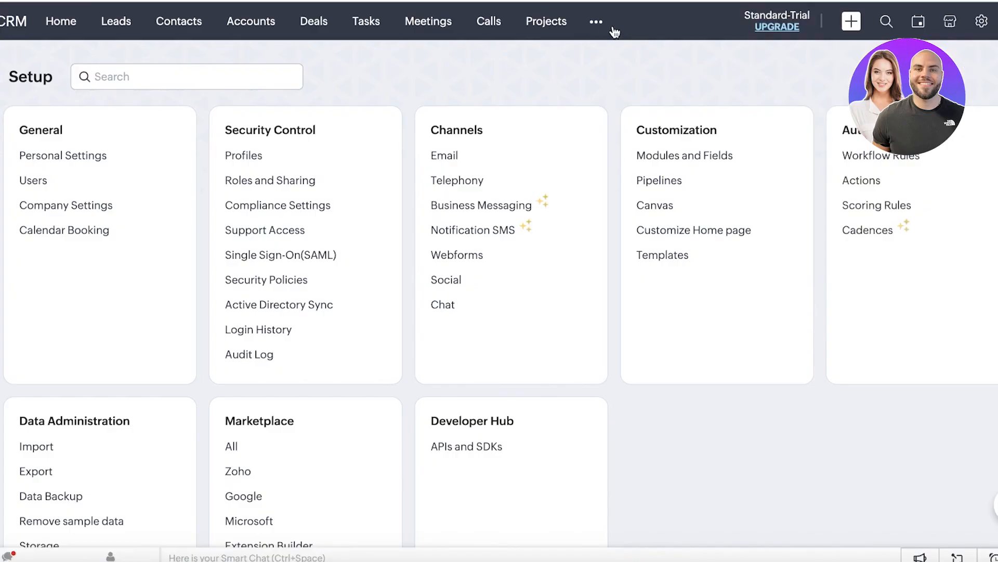
{"action": "left_click", "coordinate": [918, 22]}
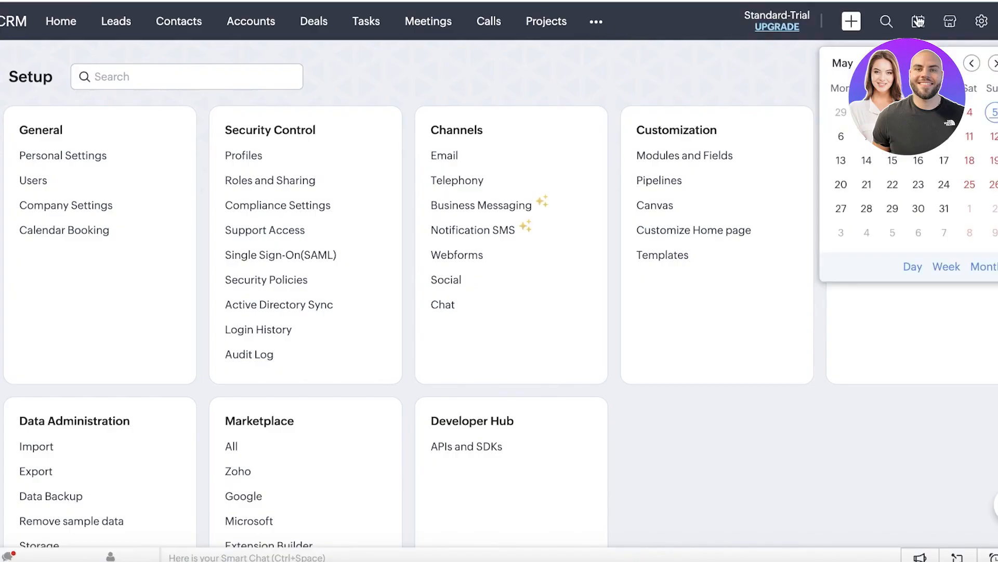
Step: Open the Analytics module from the ••• Other Modules list
{"action": "left_click", "coordinate": [596, 32]}
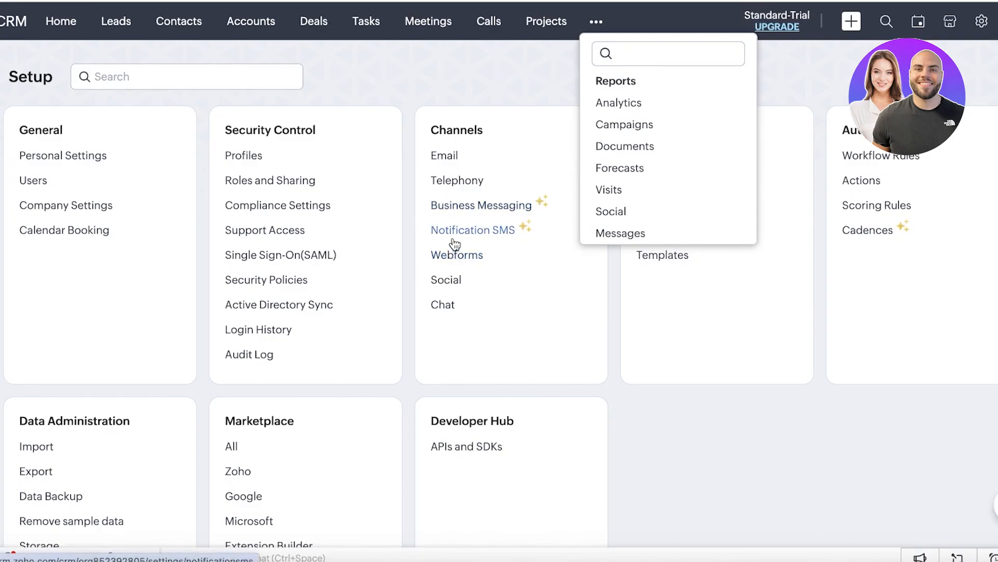
{"action": "left_click", "coordinate": [600, 30]}
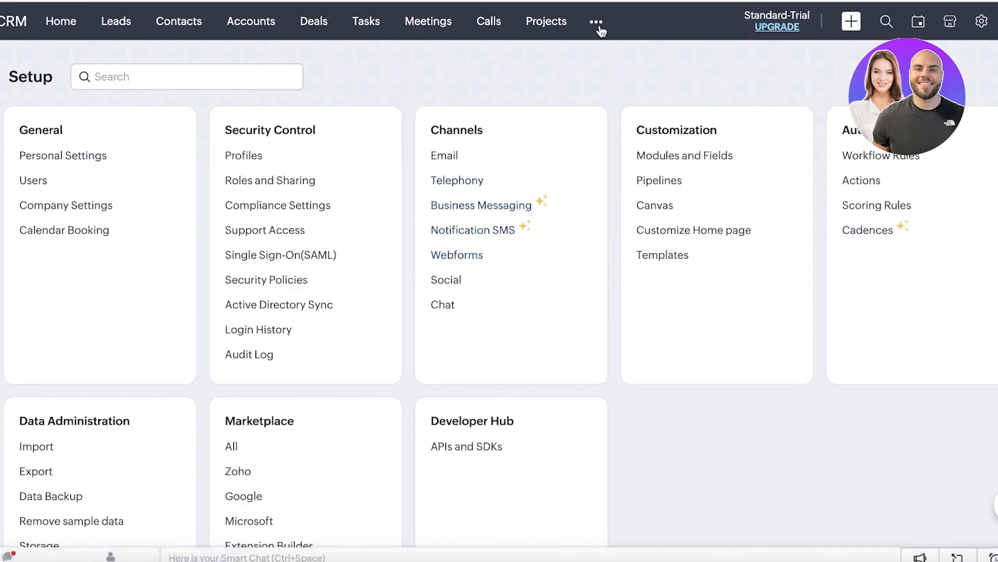
{"action": "left_click", "coordinate": [600, 30]}
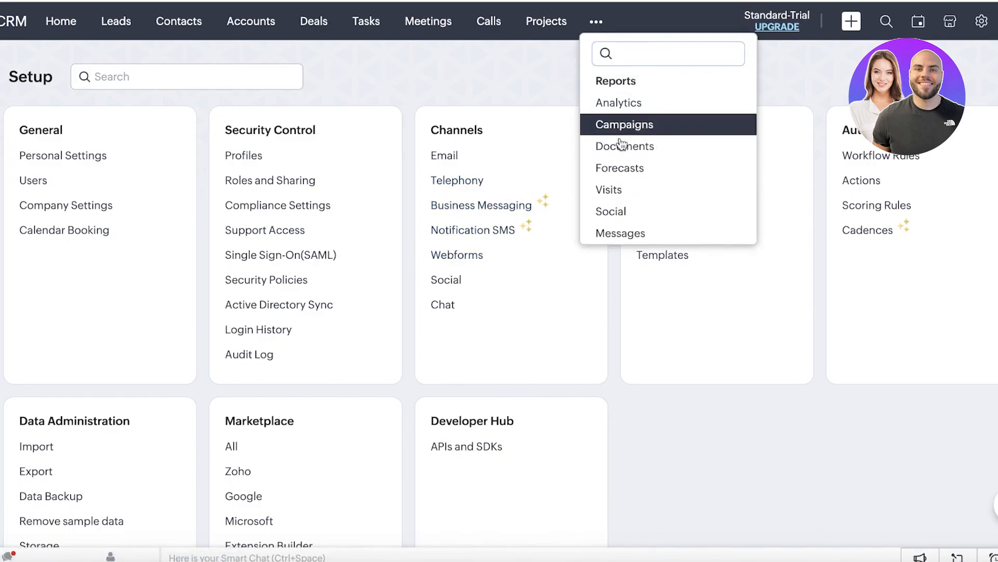
{"action": "left_click", "coordinate": [619, 100]}
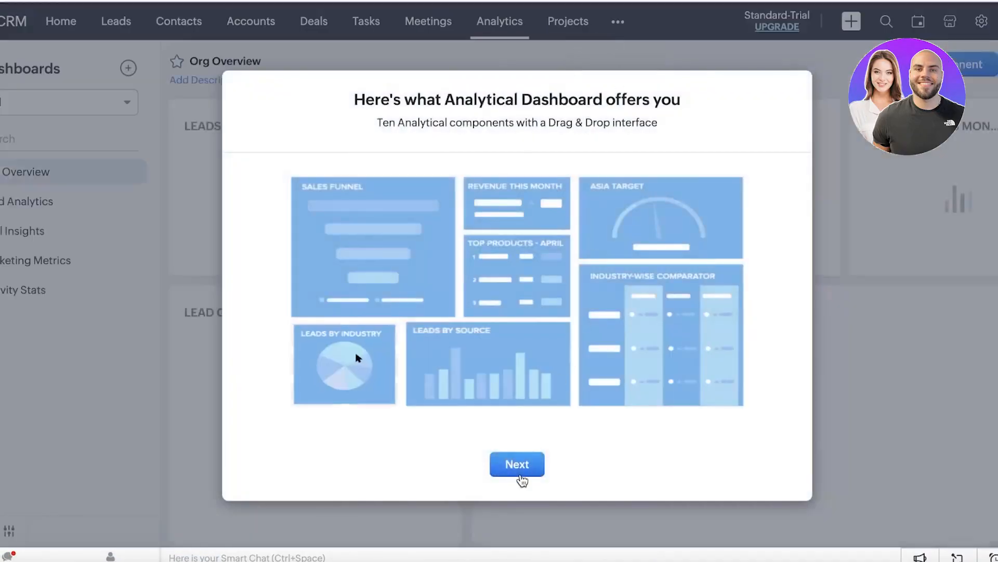
Step: Click through the Analytics intro to the Org Overview dashboard, then open Reports from •••
{"action": "left_click", "coordinate": [520, 471]}
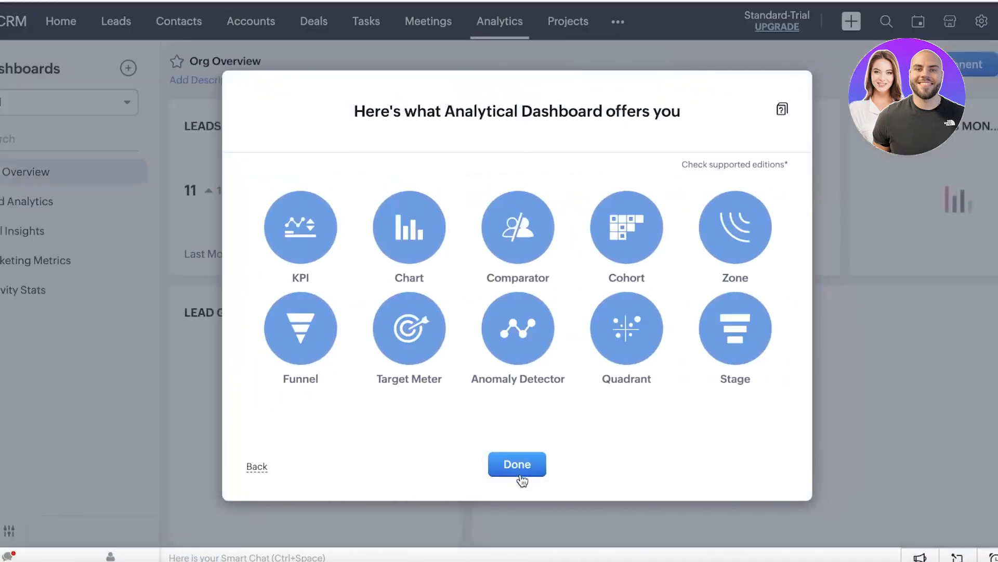
{"action": "left_click", "coordinate": [521, 470]}
{"action": "scroll", "coordinate": [522, 375], "scroll_direction": "down", "scroll_amount": 9}
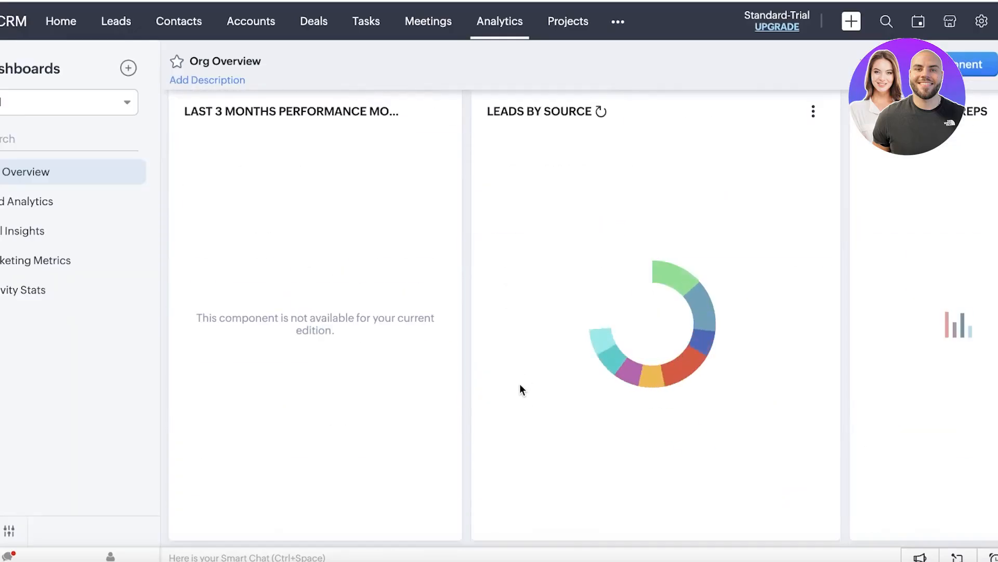
{"action": "scroll", "coordinate": [517, 234], "scroll_direction": "up", "scroll_amount": 9}
{"action": "left_click", "coordinate": [618, 21]}
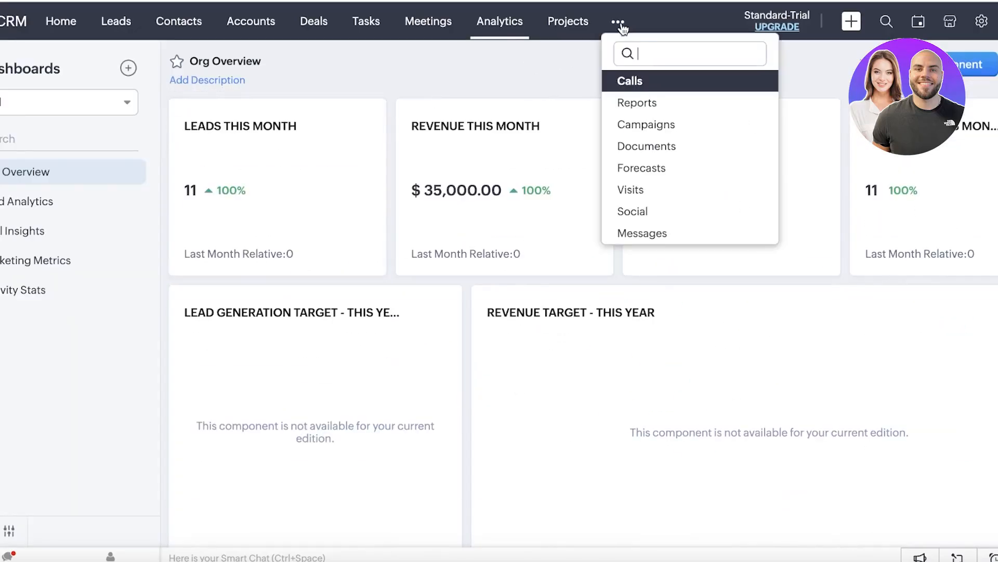
{"action": "left_click", "coordinate": [630, 103]}
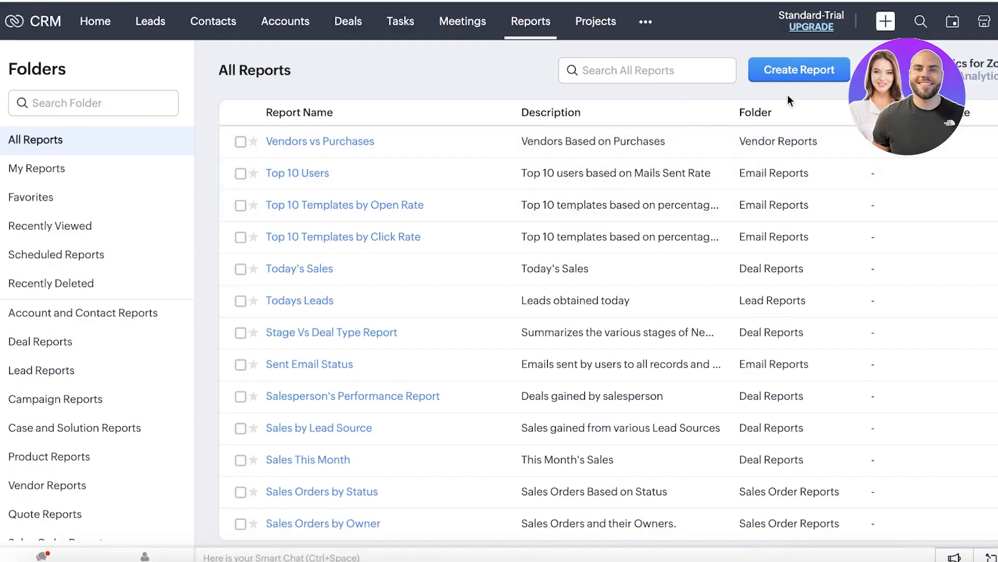
Step: Start a new report with Leads as the primary module
{"action": "left_click", "coordinate": [798, 73]}
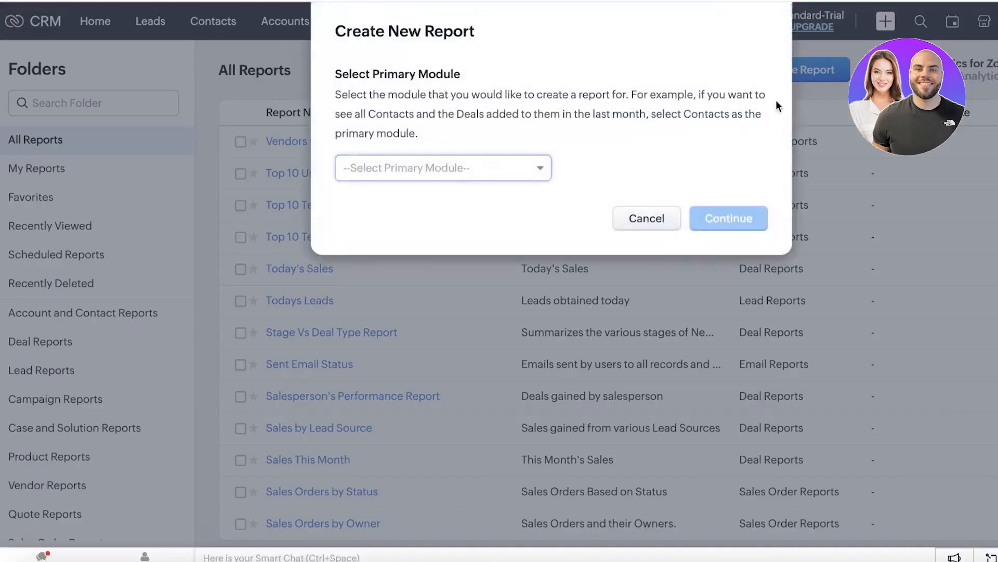
{"action": "left_click", "coordinate": [421, 183]}
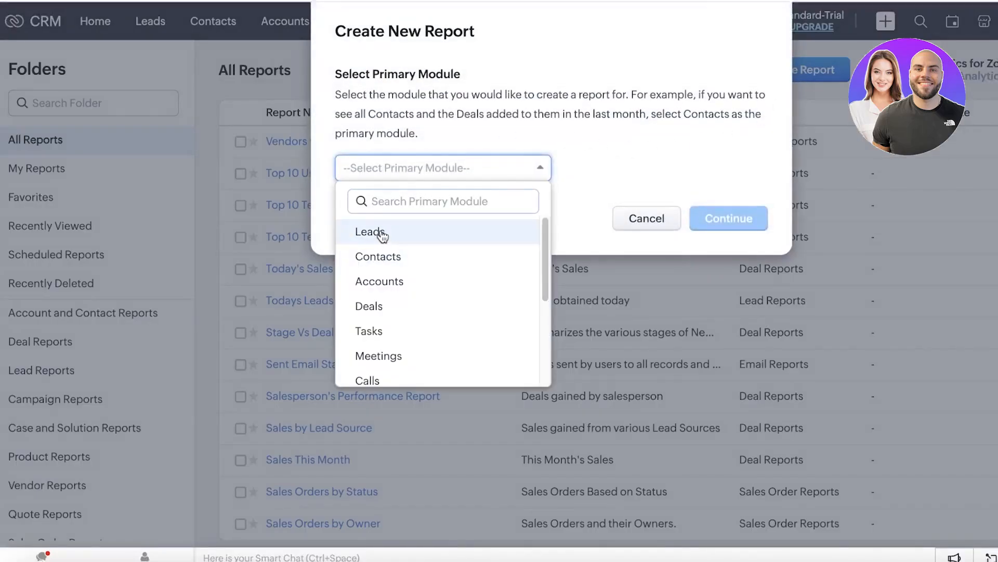
{"action": "left_click", "coordinate": [380, 234]}
{"action": "left_click", "coordinate": [710, 220]}
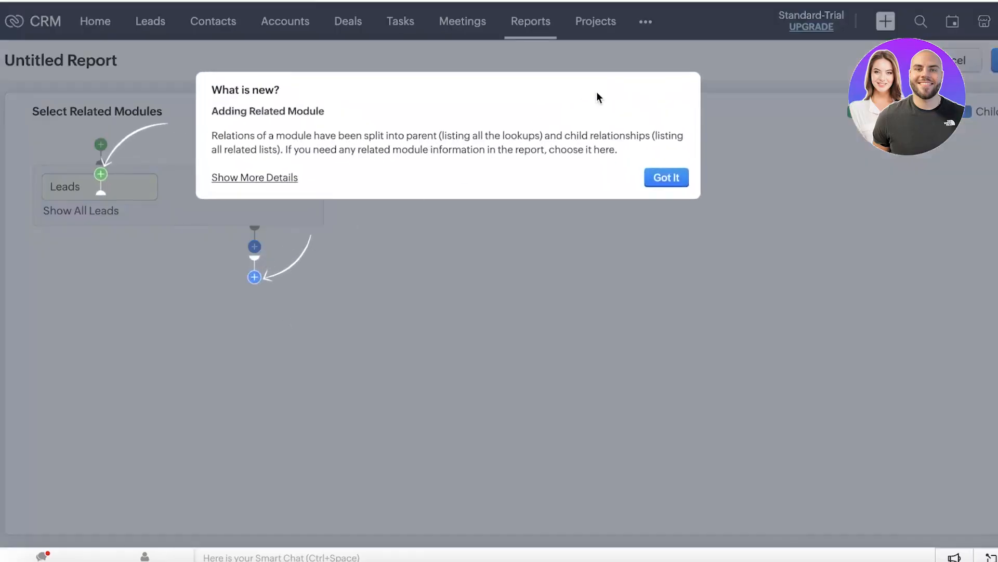
Step: Add a related child module slot to the Leads report, leaving it set to -None-
{"action": "left_click", "coordinate": [664, 176]}
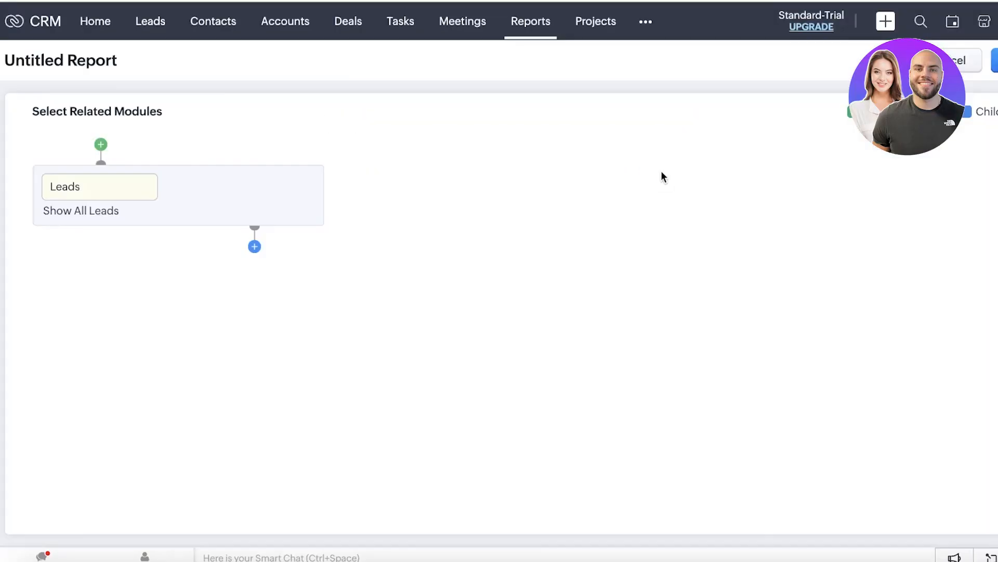
{"action": "left_click", "coordinate": [254, 246]}
{"action": "left_click", "coordinate": [272, 317]}
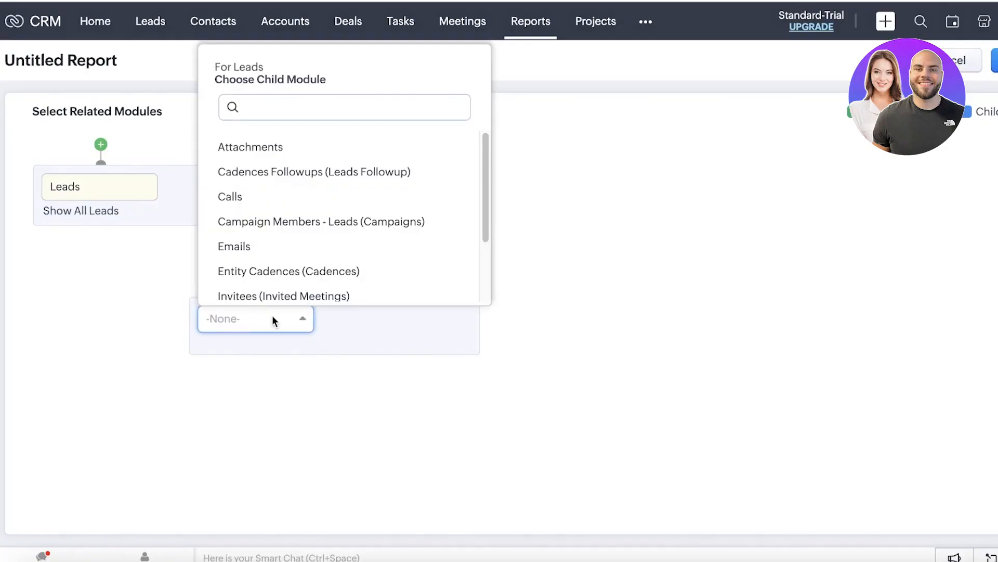
{"action": "left_click", "coordinate": [102, 145]}
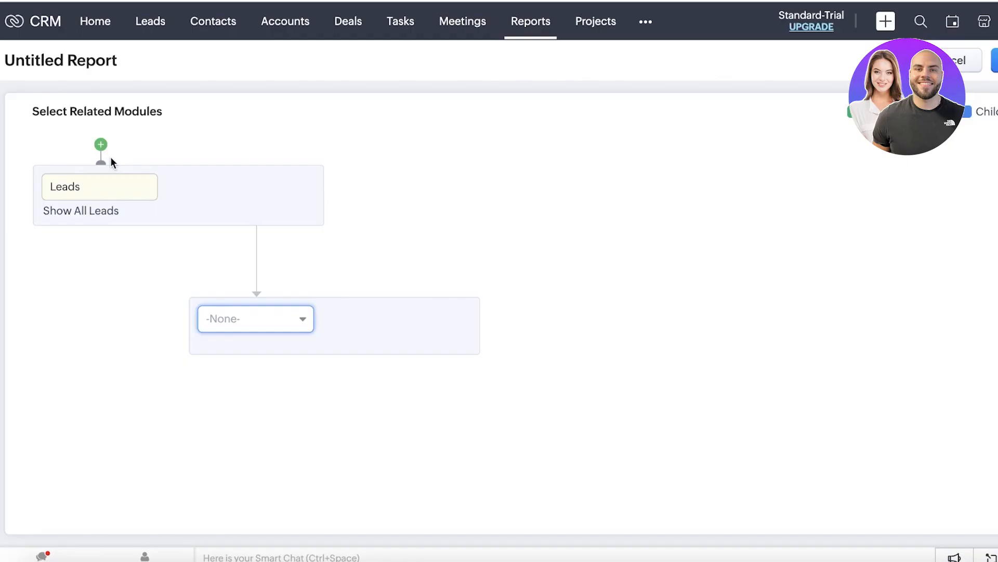
Step: Leave the report builder for the Home dashboard using the CRM logo
{"action": "left_click", "coordinate": [25, 27]}
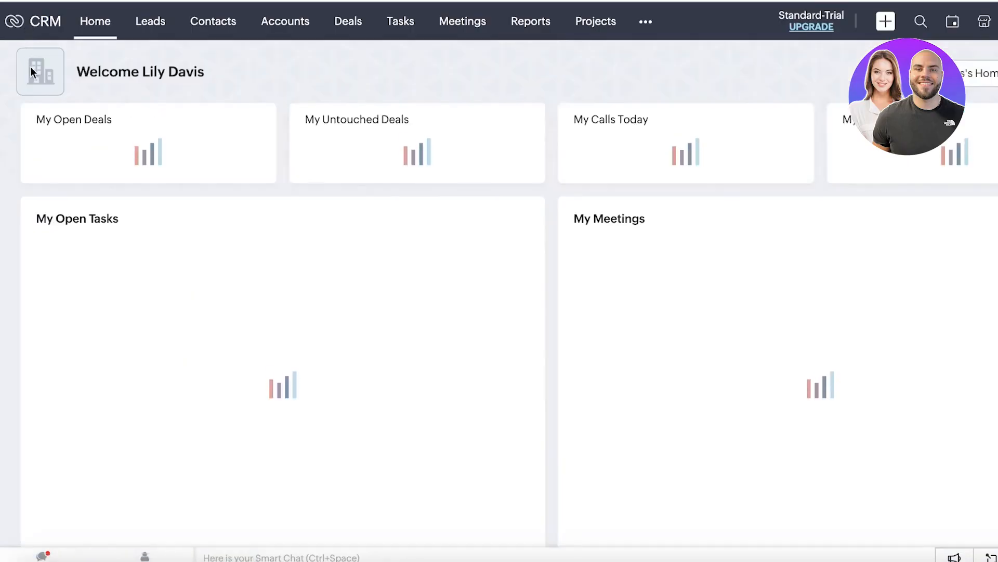